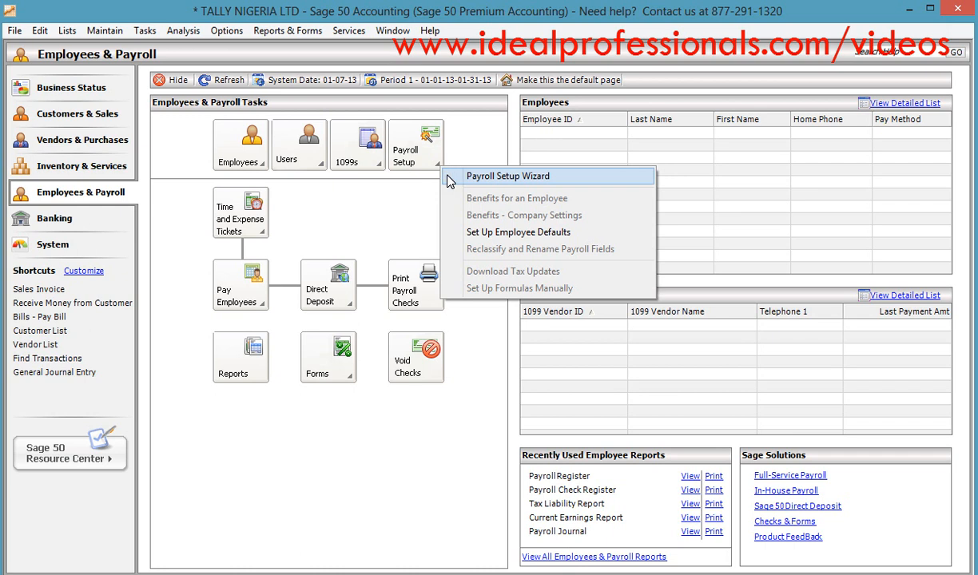
# - Start the Payroll Setup Wizard for the company
pyautogui.click(95, 32)
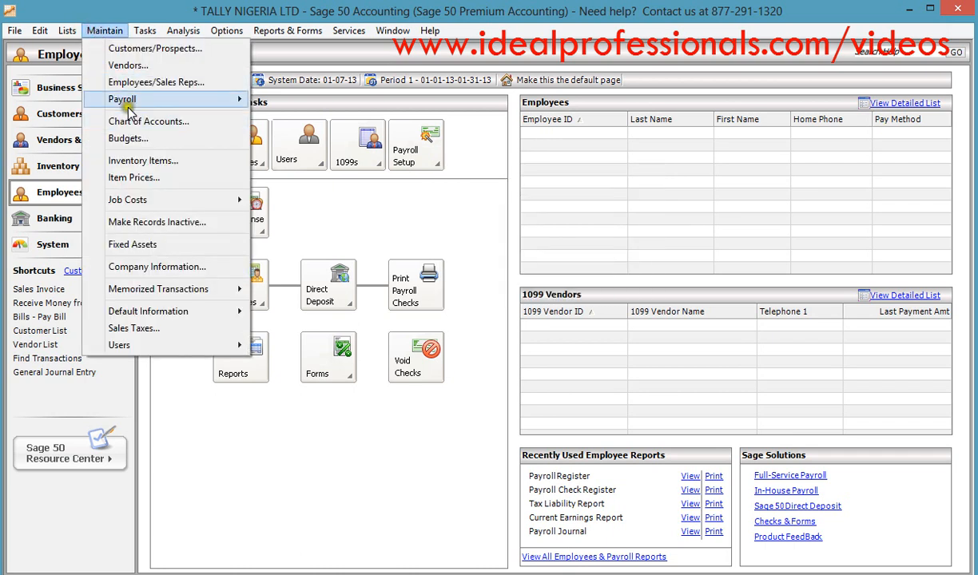
pyautogui.moveTo(123, 101)
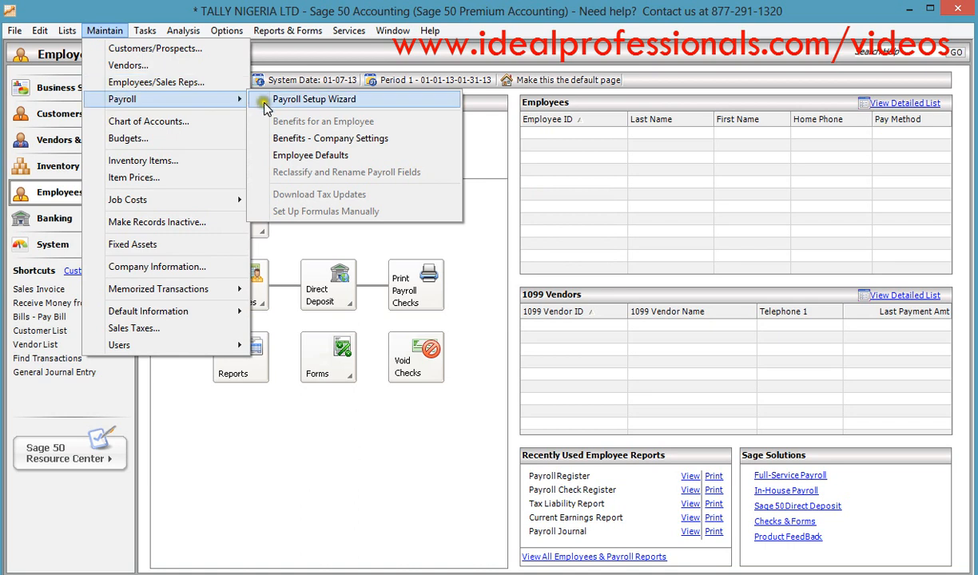
pyautogui.click(265, 108)
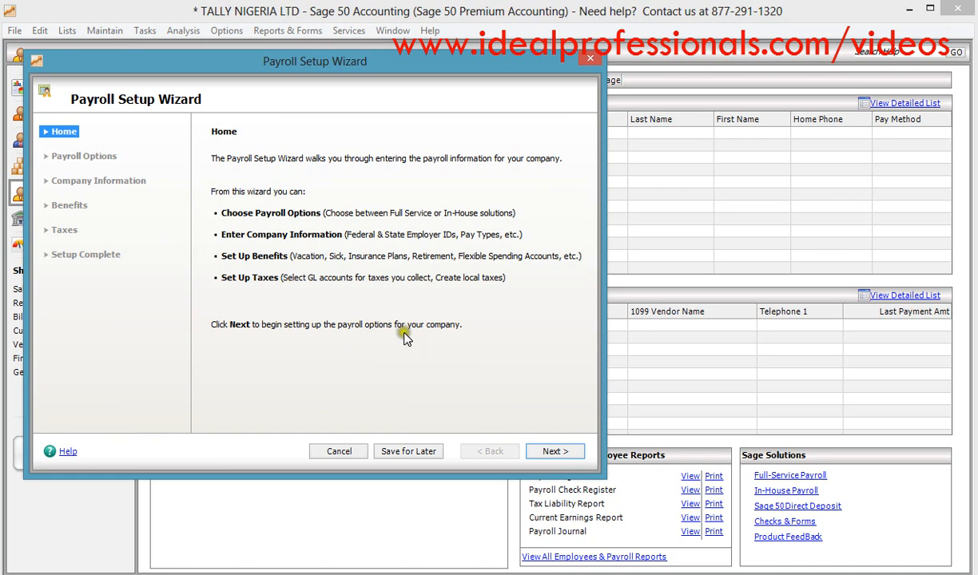
# - Choose the Do It Yourself In-House payroll solution with the Do It Yourself option and proceed to the company information page
pyautogui.click(543, 451)
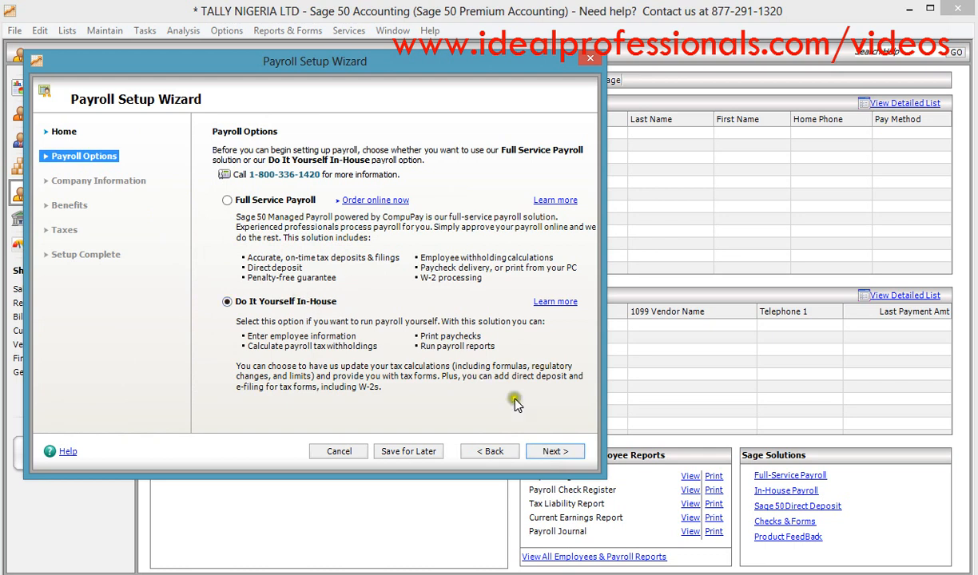
pyautogui.click(548, 452)
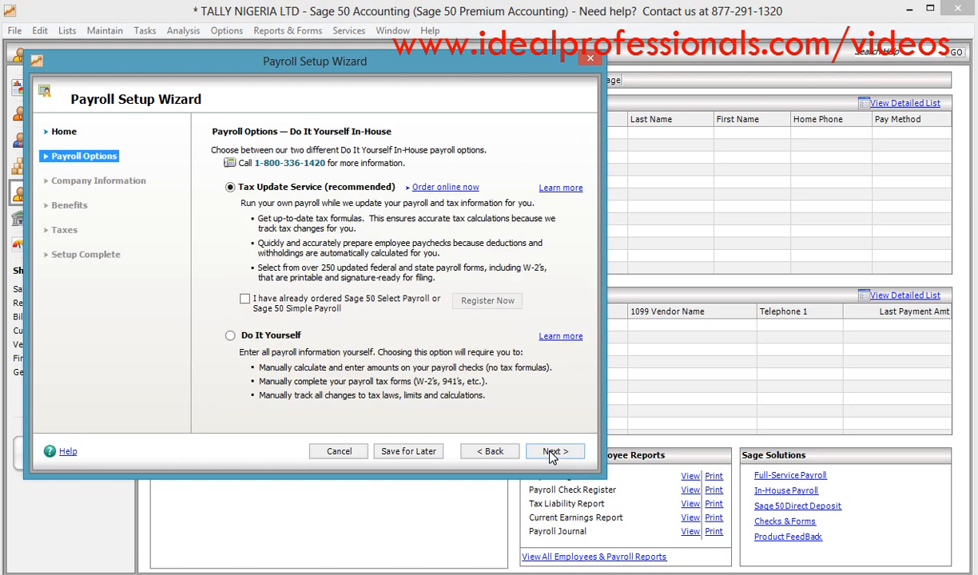
pyautogui.click(232, 337)
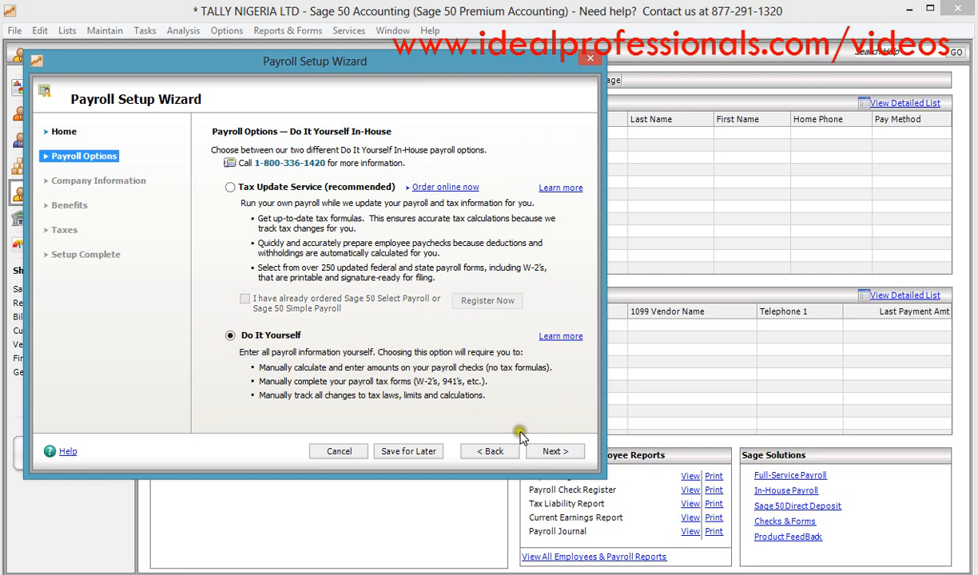
pyautogui.click(551, 452)
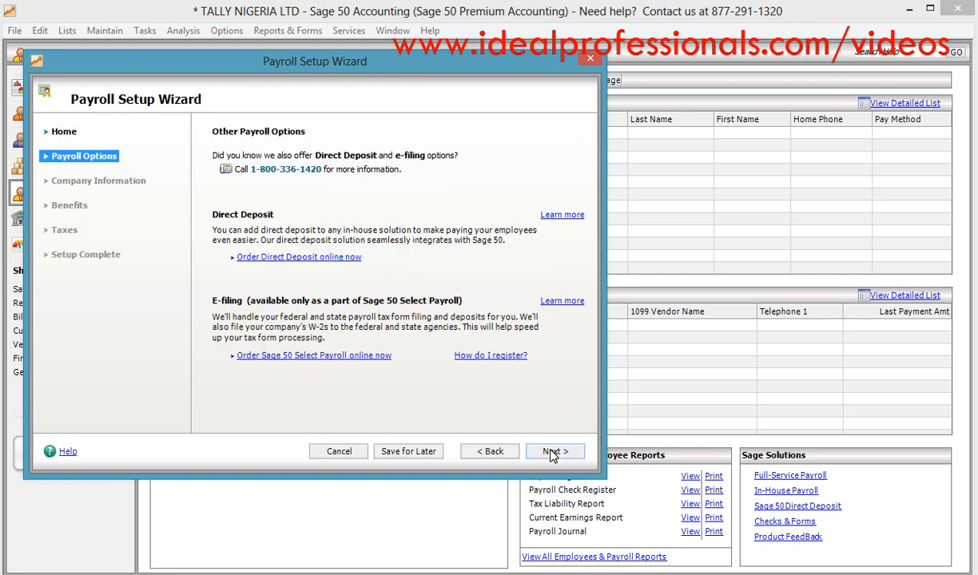
pyautogui.click(551, 453)
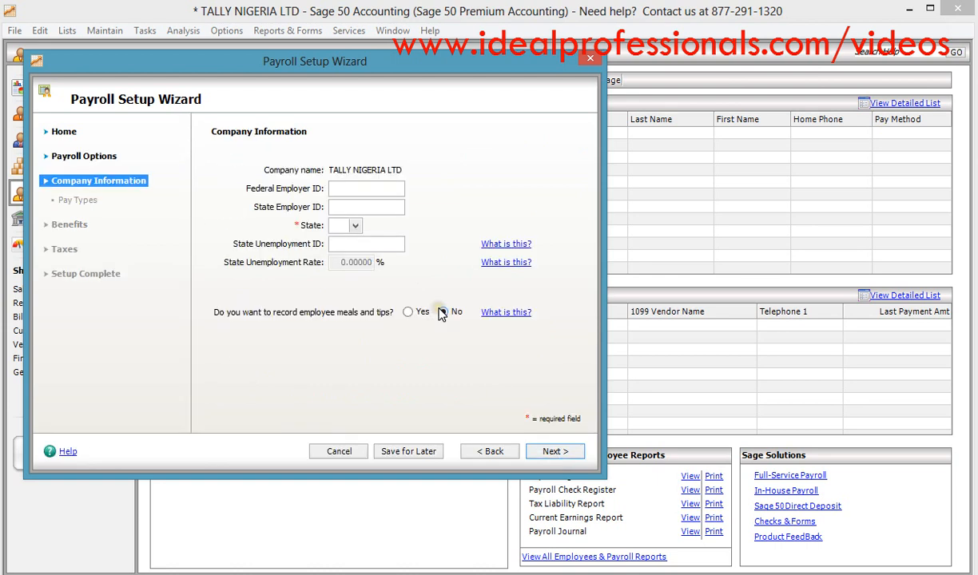
# - Set the company's state to LA and proceed to the pay types page
pyautogui.click(342, 226)
pyautogui.write('L')
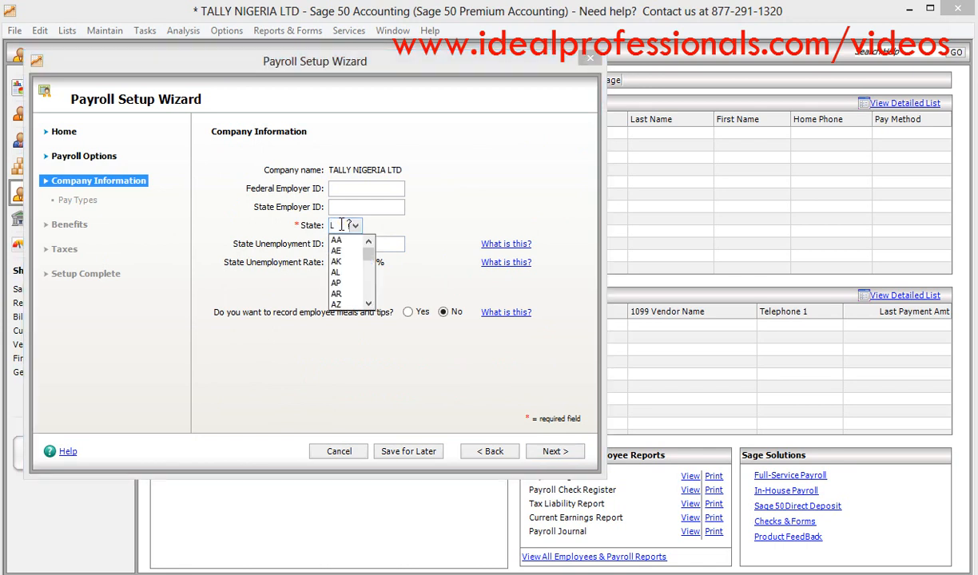
pyautogui.click(369, 302)
pyautogui.click(369, 301)
pyautogui.click(369, 302)
pyautogui.click(335, 296)
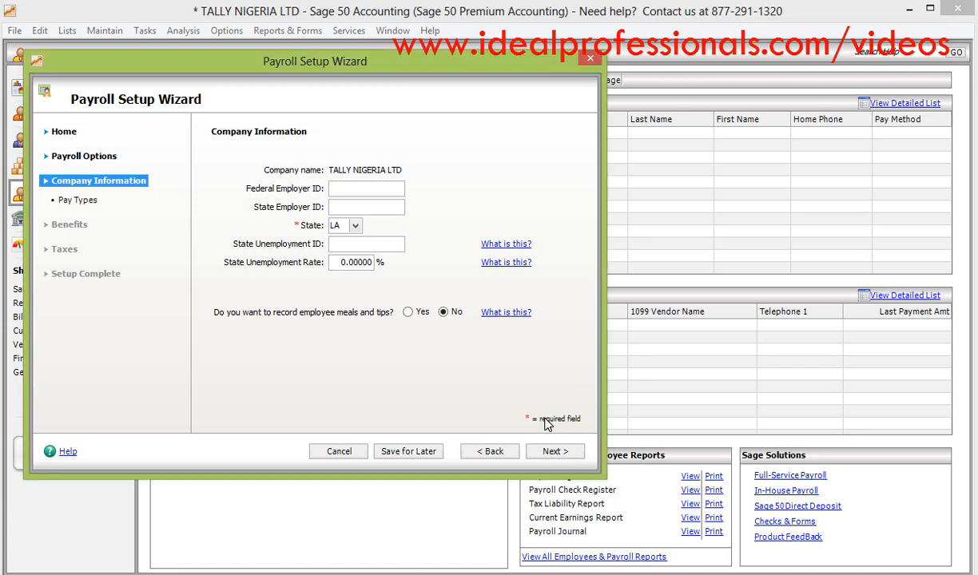
pyautogui.click(549, 452)
pyautogui.click(549, 455)
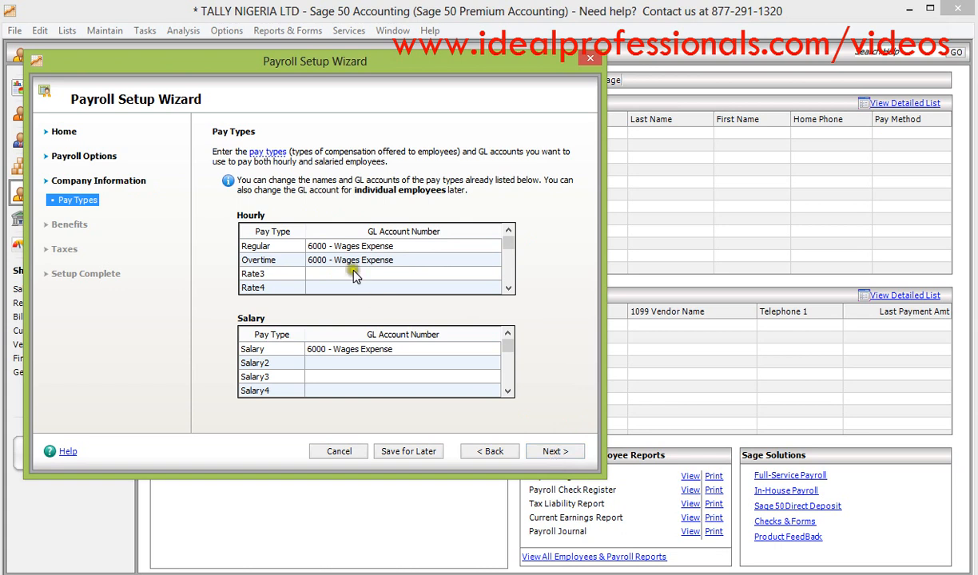
# - Rename the first salary pay type as BASIC
pyautogui.click(298, 250)
pyautogui.click(288, 351)
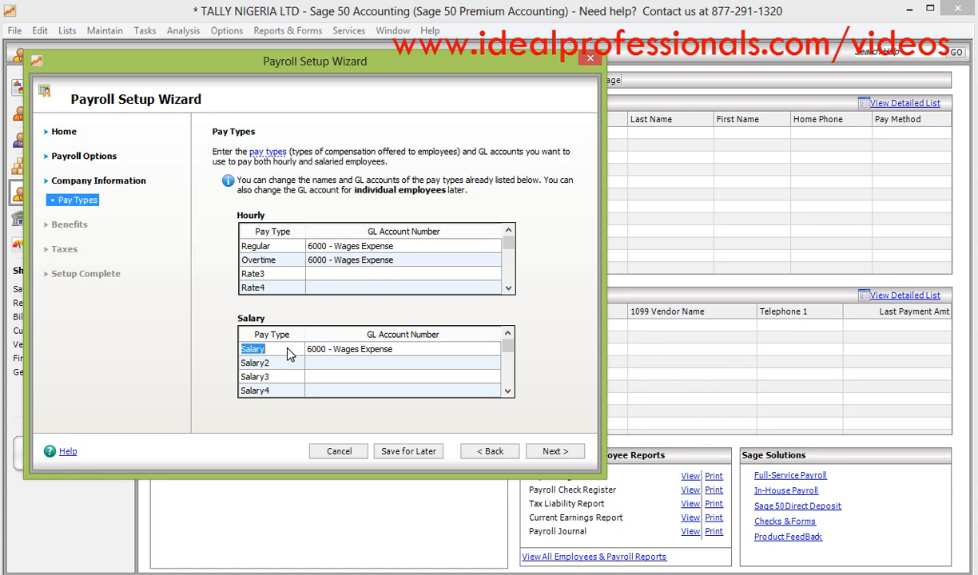
pyautogui.write('BASIC')
# - Start a new GL account from the BASIC pay type's account lookup and load account 7100 as the starting record
pyautogui.click(399, 350)
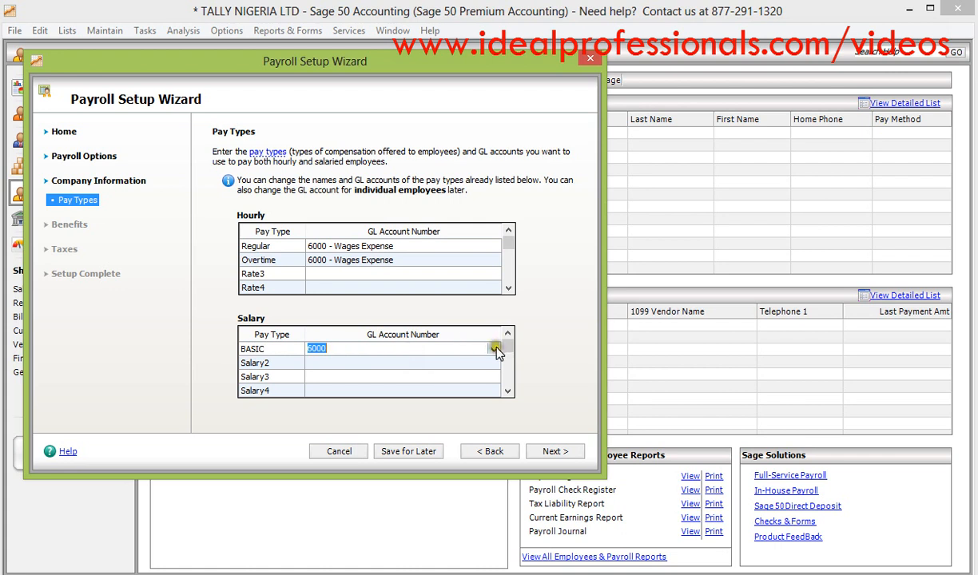
pyautogui.click(496, 351)
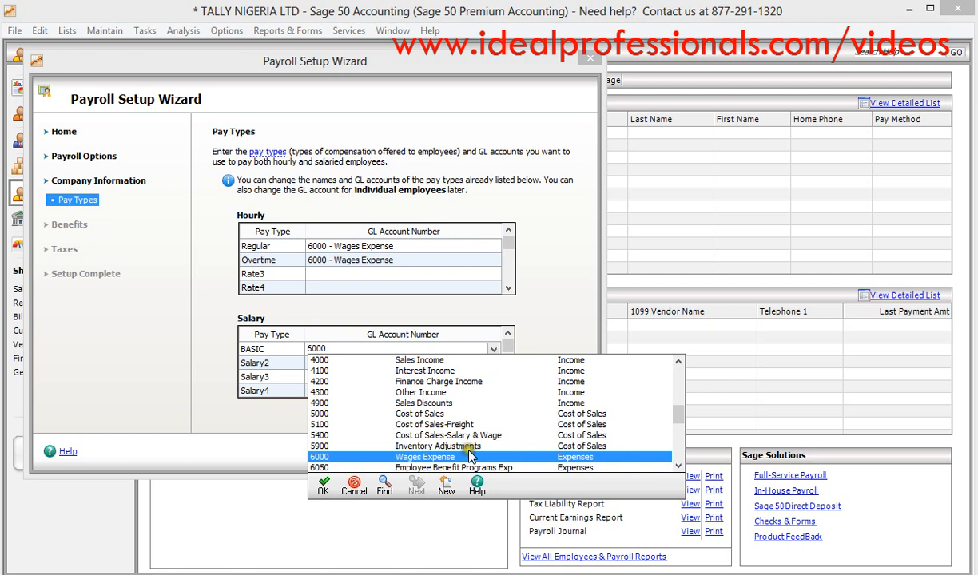
pyautogui.click(447, 489)
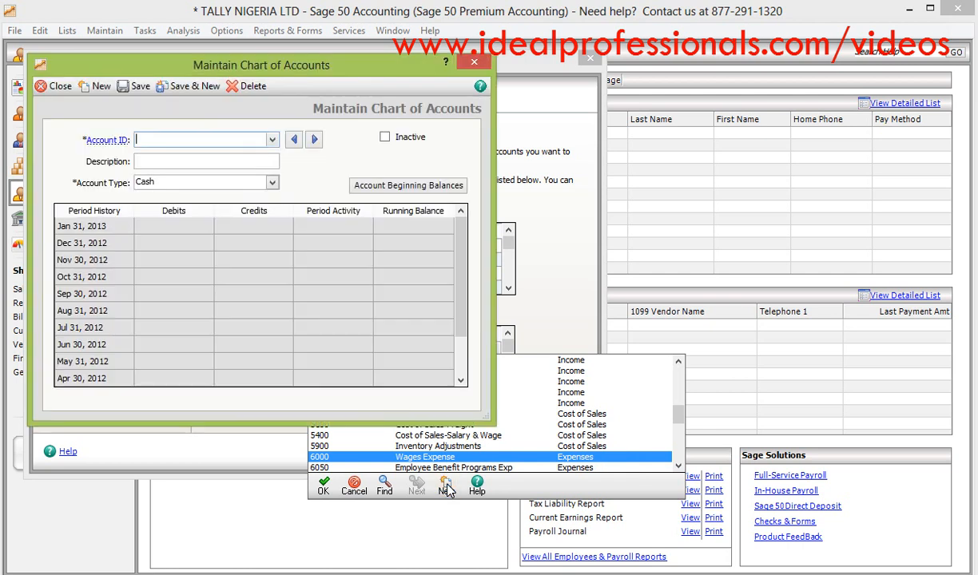
pyautogui.click(273, 141)
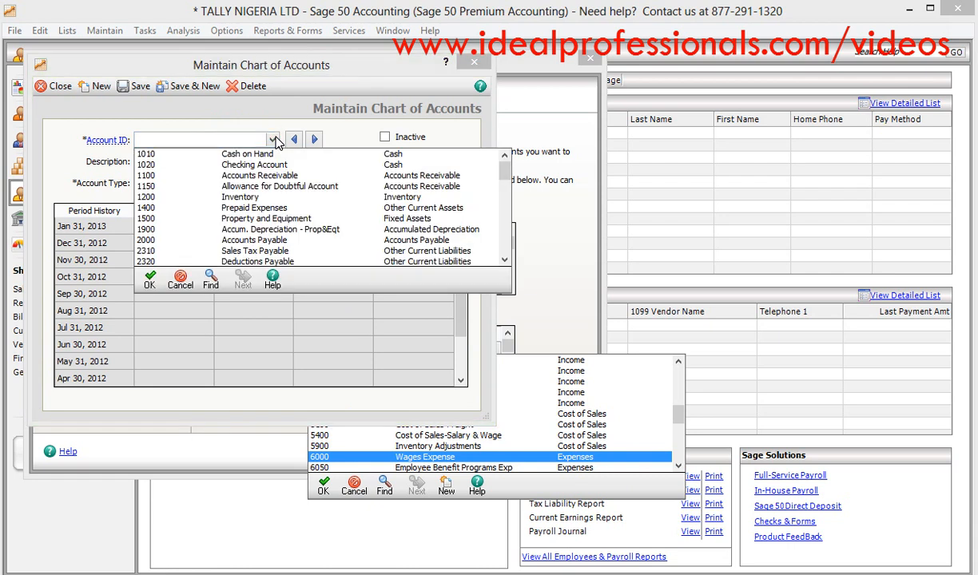
pyautogui.click(505, 261)
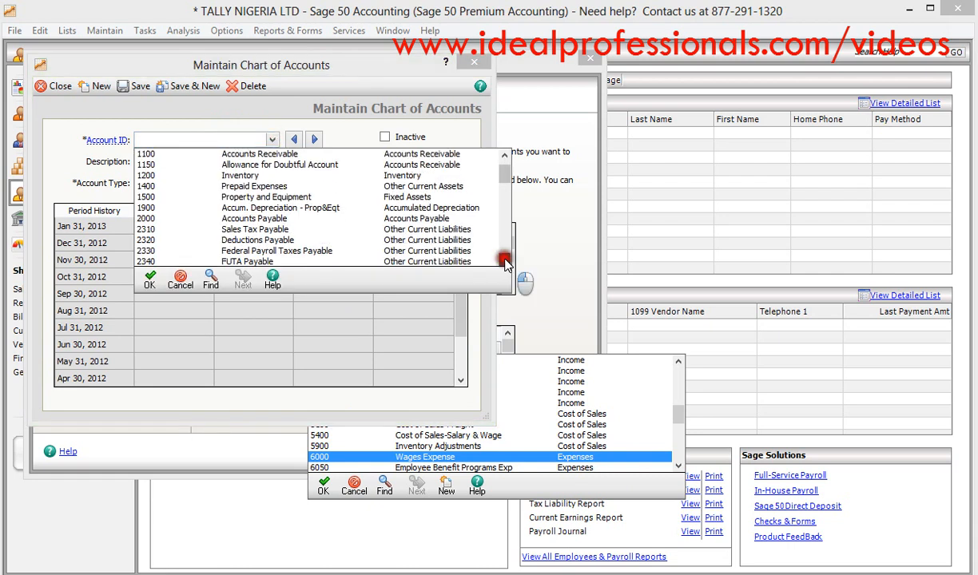
pyautogui.moveTo(505, 261); pyautogui.dragTo(506, 264)
pyautogui.click(404, 251)
pyautogui.click(254, 159)
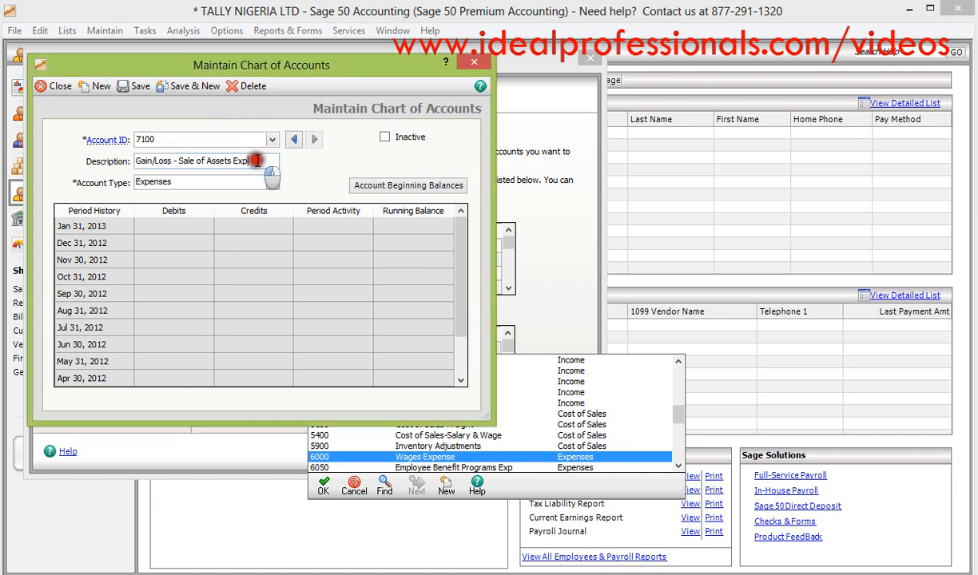
# - Change the account ID to 7105 and the description to SALARIES & WAGES, then save the expense account and close its record
pyautogui.click(185, 139)
pyautogui.press('BackSpace')
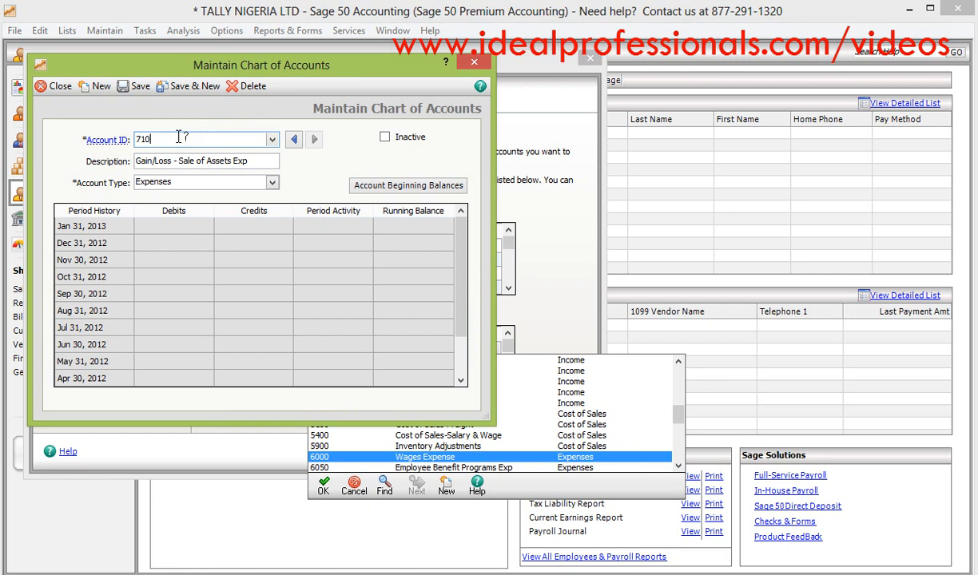
pyautogui.write('5')
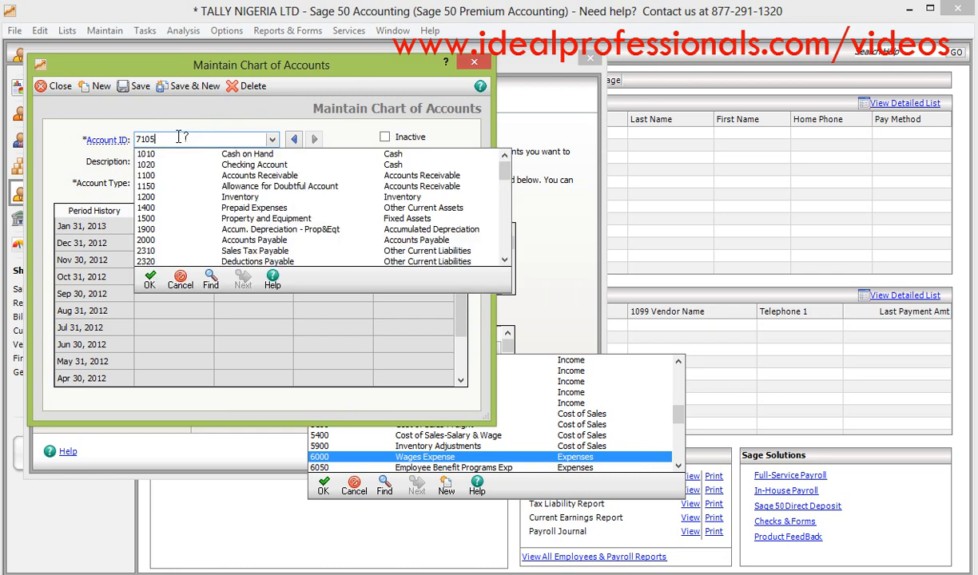
pyautogui.press('Tab')
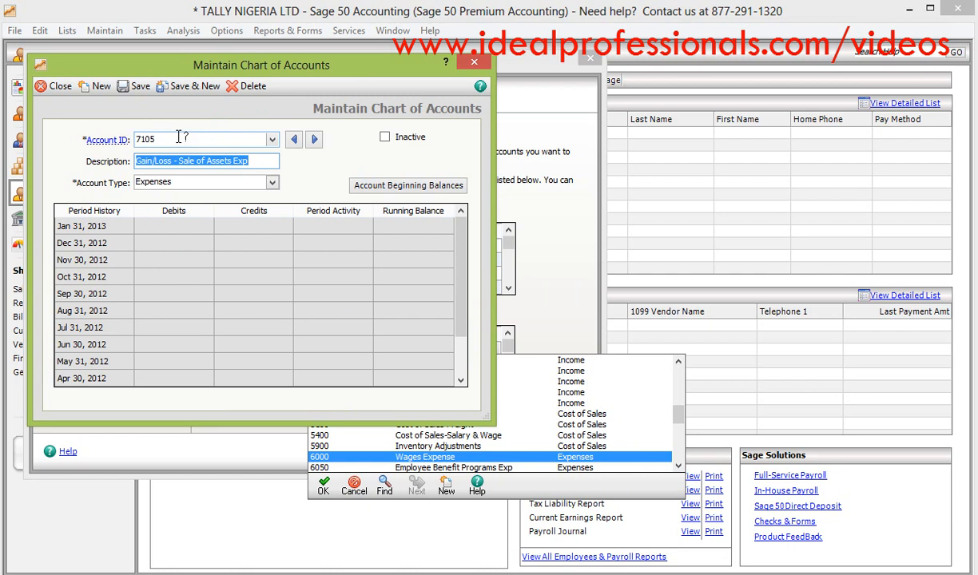
pyautogui.write('SAL')
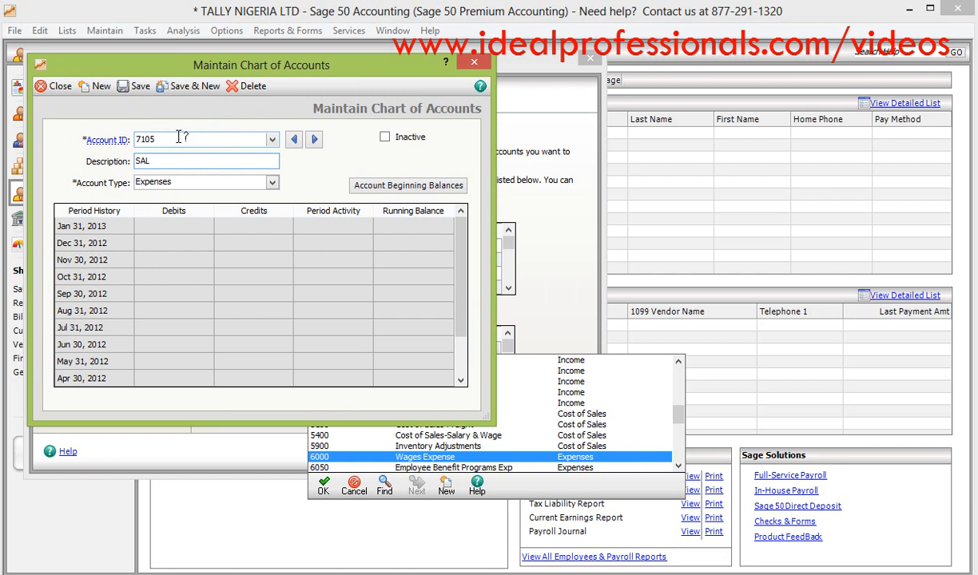
pyautogui.write('ARIES & WAGES')
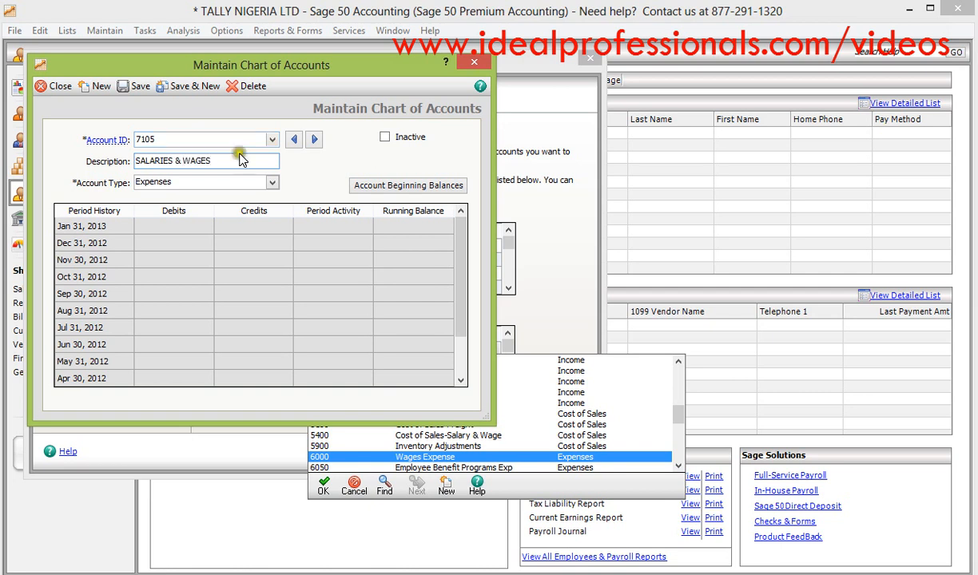
pyautogui.click(139, 86)
pyautogui.click(46, 86)
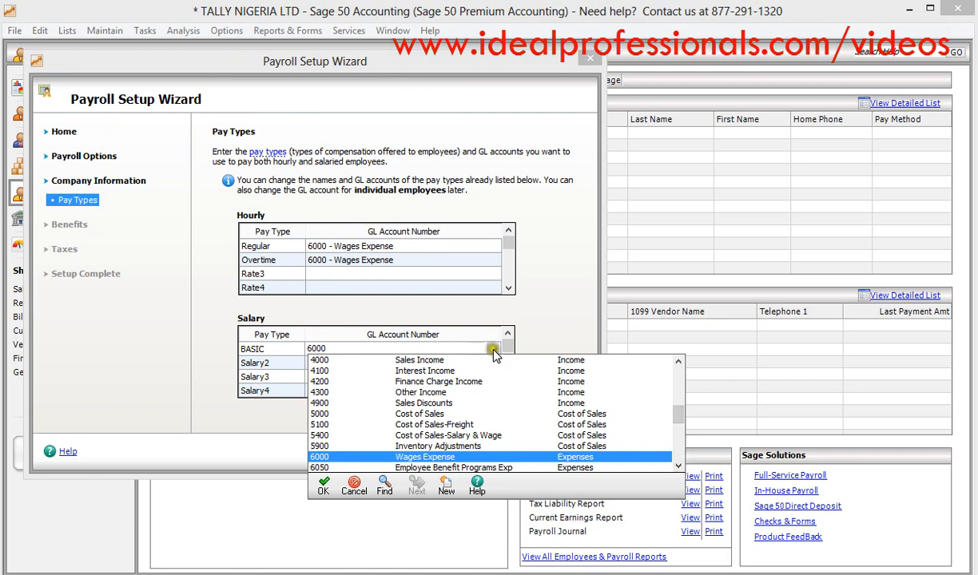
# - Assign GL account 7105 - SALARIES & WAGES to the BASIC salary pay type
pyautogui.click(324, 485)
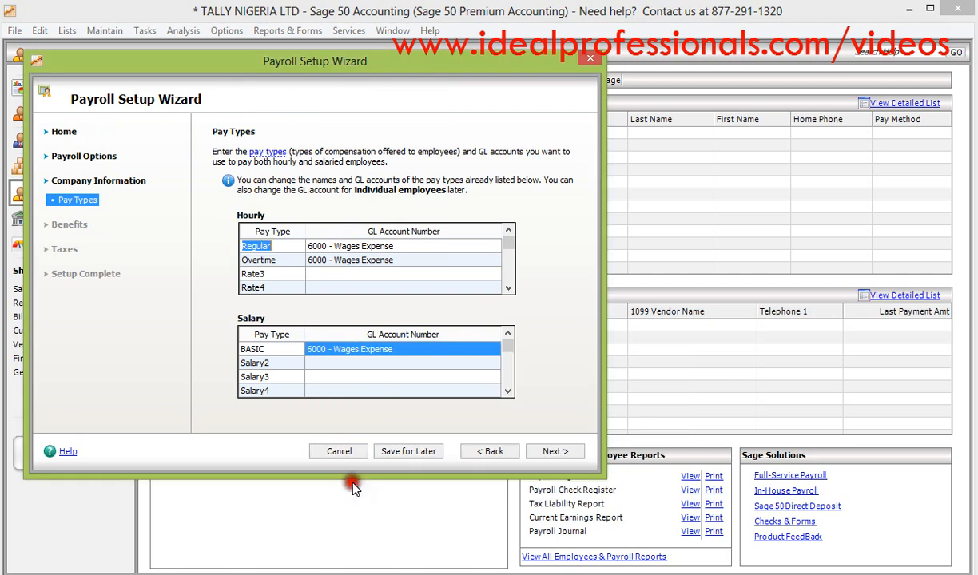
pyautogui.click(462, 353)
pyautogui.click(494, 349)
pyautogui.click(677, 466)
pyautogui.moveTo(677, 466); pyautogui.dragTo(678, 468)
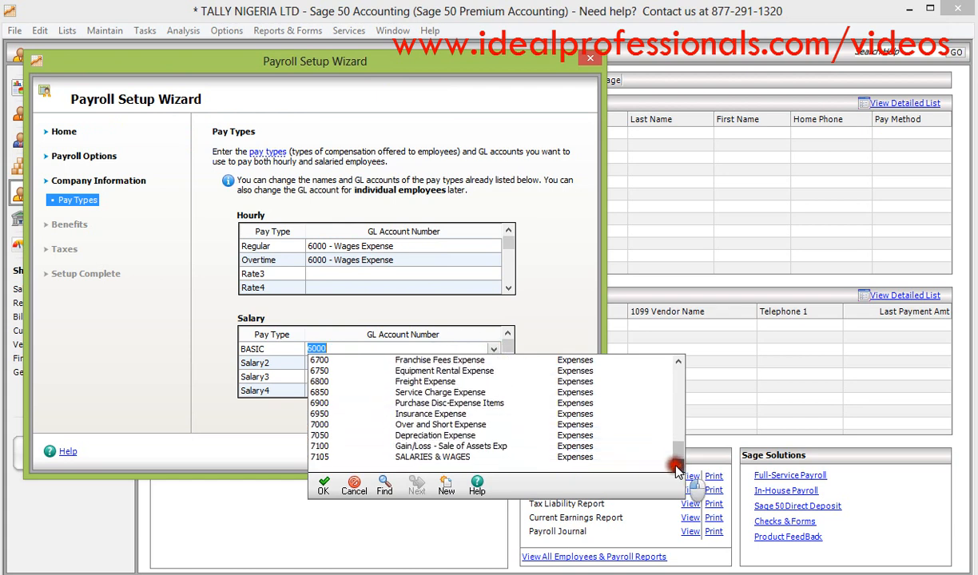
pyautogui.click(573, 457)
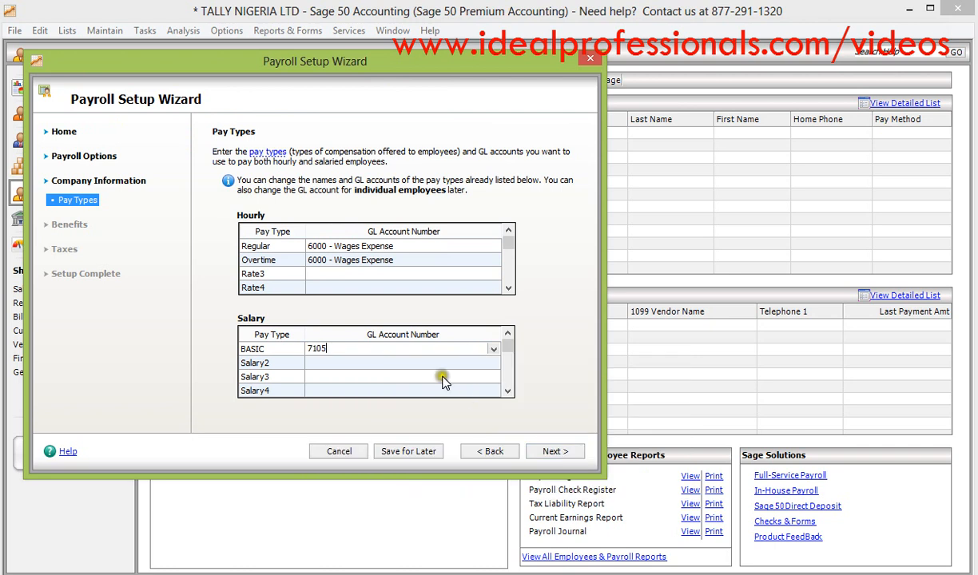
# - Rename the Salary2 pay type as TRANSPORT
pyautogui.click(262, 364)
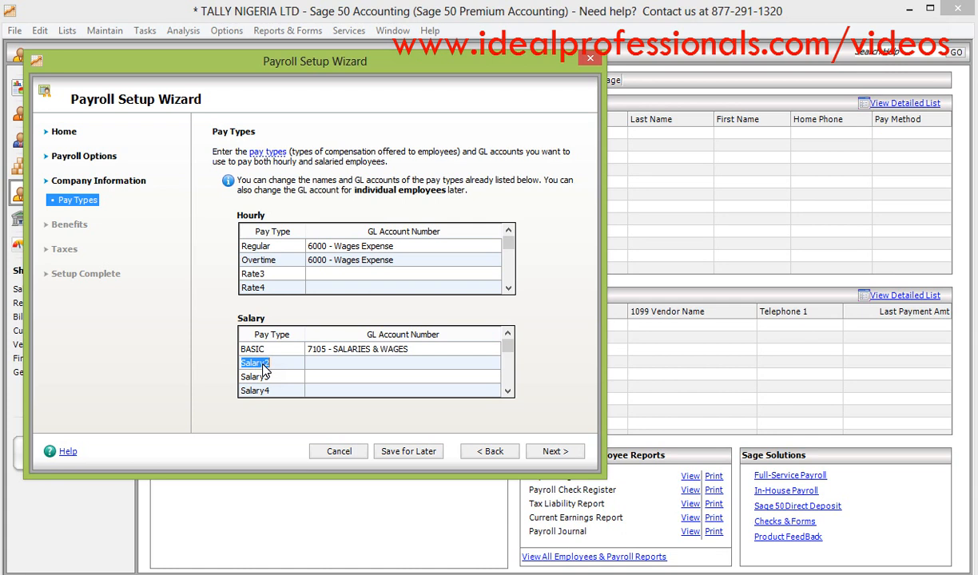
pyautogui.write('TRANSPORT')
# - Assign GL account 7105 - SALARIES & WAGES to the TRANSPORT pay type
pyautogui.click(382, 367)
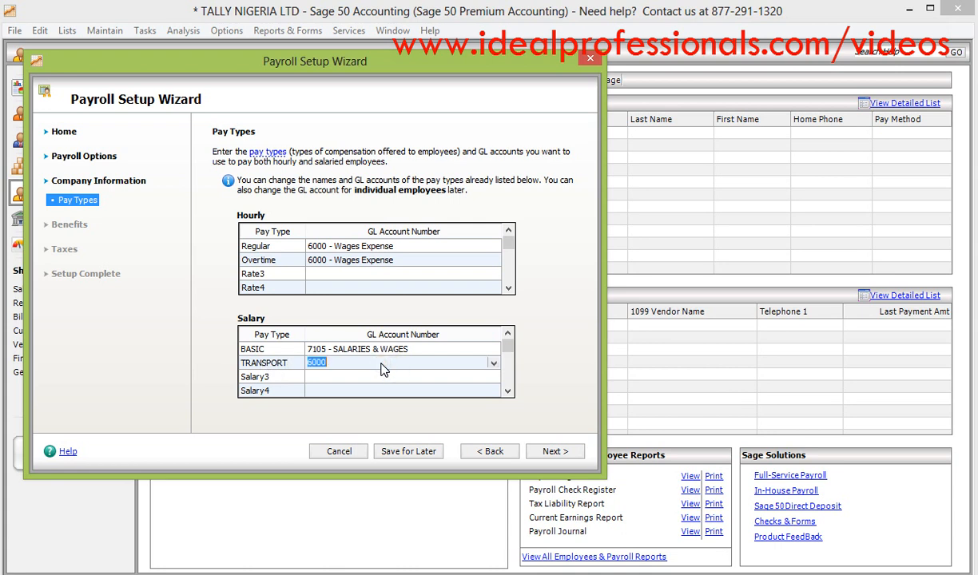
pyautogui.write('7')
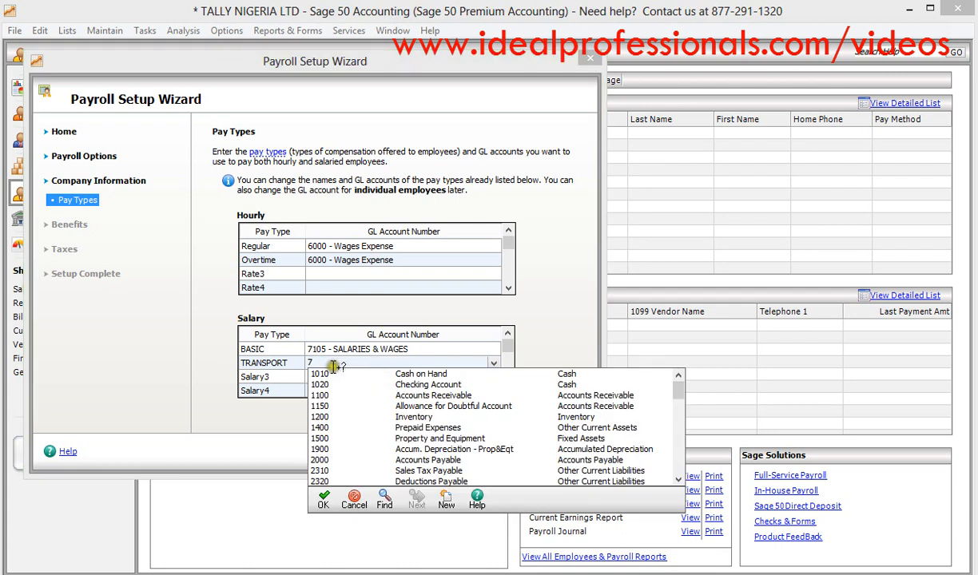
pyautogui.click(678, 479)
pyautogui.click(678, 481)
pyautogui.moveTo(679, 482); pyautogui.dragTo(678, 482)
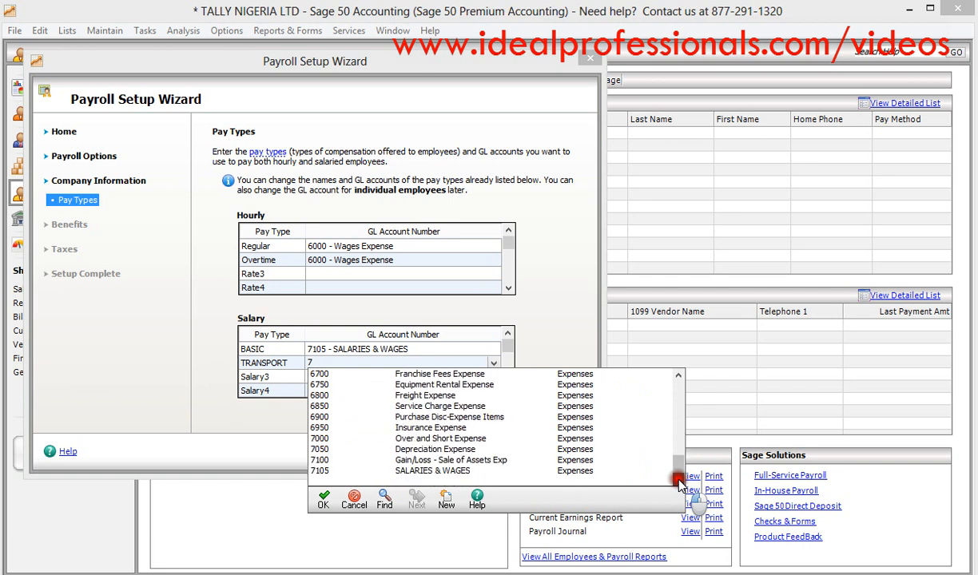
pyautogui.click(584, 470)
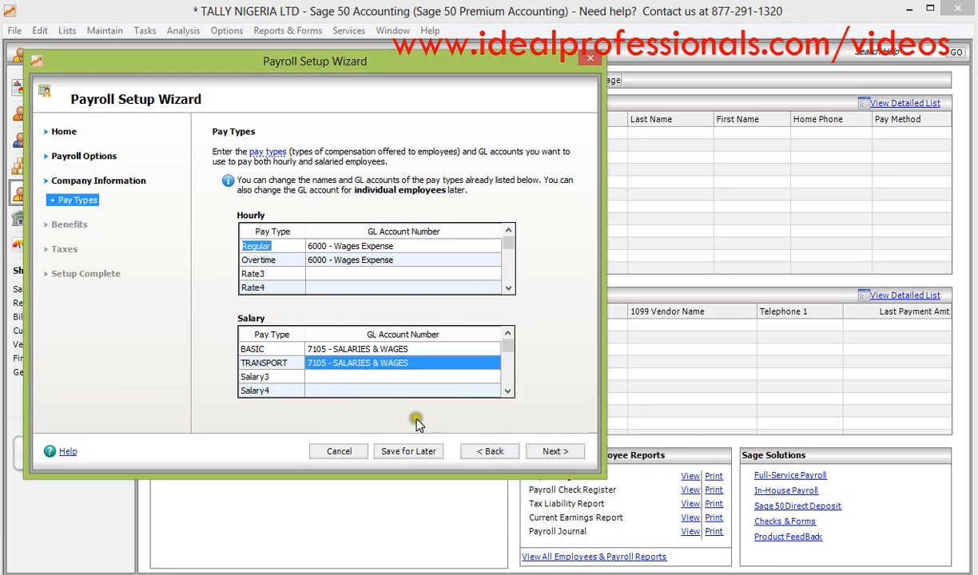
# - Rename the Salary3 pay type as HOUSING
pyautogui.click(284, 381)
pyautogui.doubleClick(285, 380)
pyautogui.click(286, 380)
pyautogui.doubleClick(286, 380)
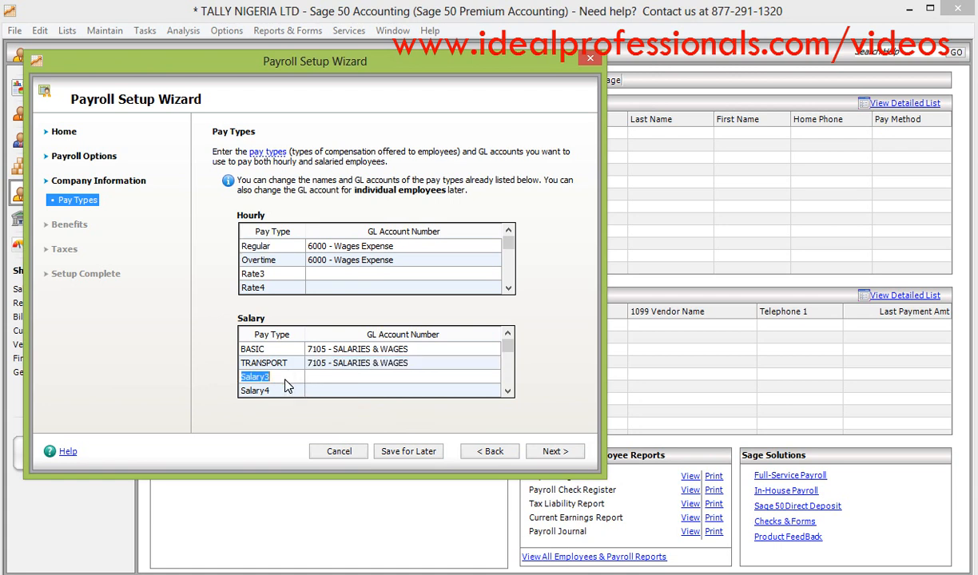
pyautogui.write('HOUSING')
# - Assign GL account 7105 - SALARIES & WAGES to the HOUSING pay type
pyautogui.click(328, 382)
pyautogui.click(329, 381)
pyautogui.click(493, 377)
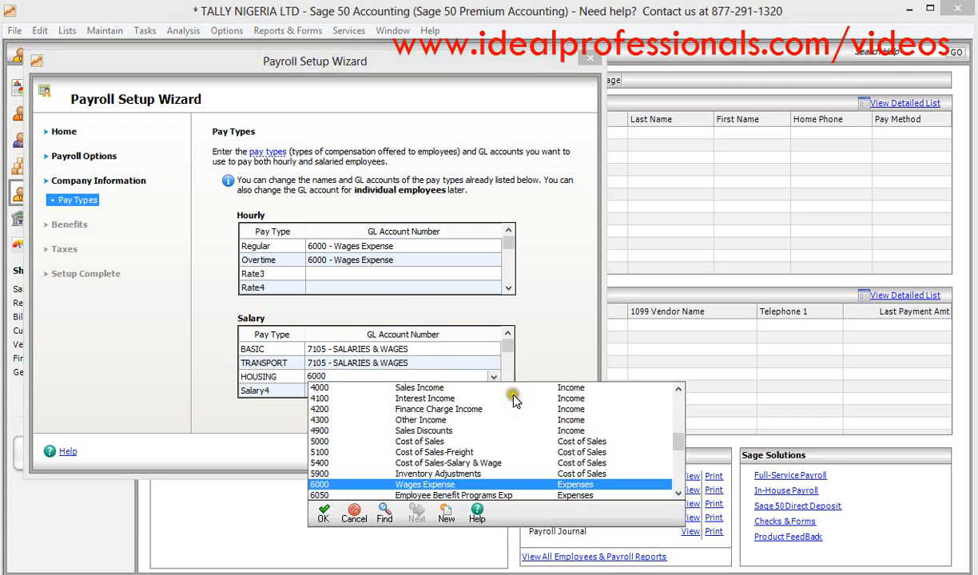
pyautogui.click(677, 493)
pyautogui.click(678, 493)
pyautogui.click(678, 493)
pyautogui.click(678, 493)
pyautogui.click(677, 493)
pyautogui.click(677, 493)
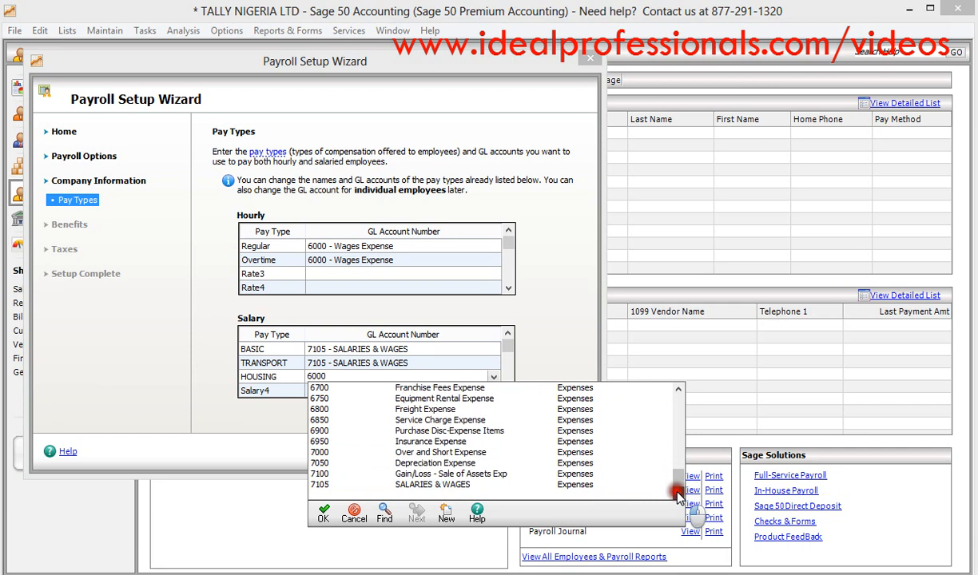
pyautogui.click(539, 484)
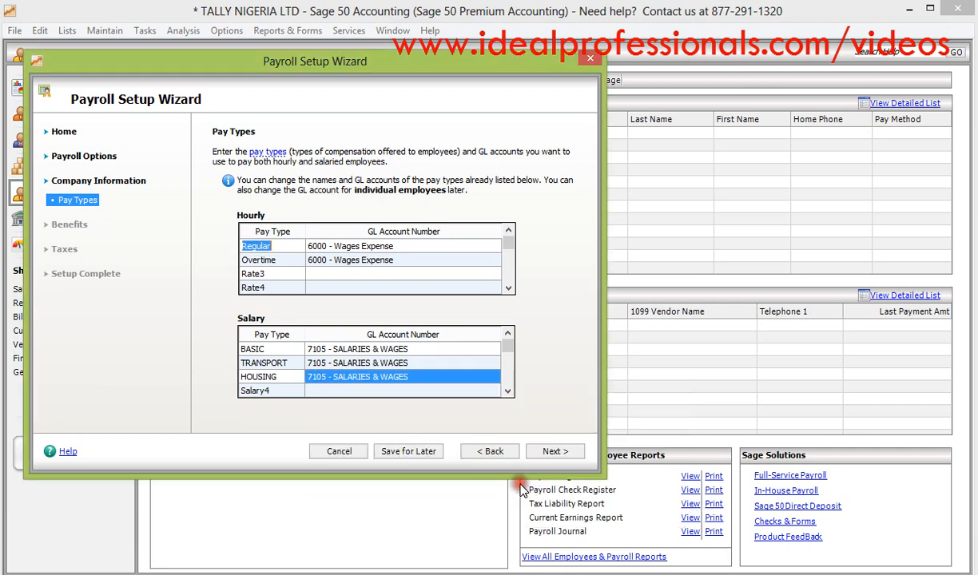
# - Rename the Salary4 pay type as UTILITY and assign it GL account 7105 - SALARIES & WAGES
pyautogui.click(271, 391)
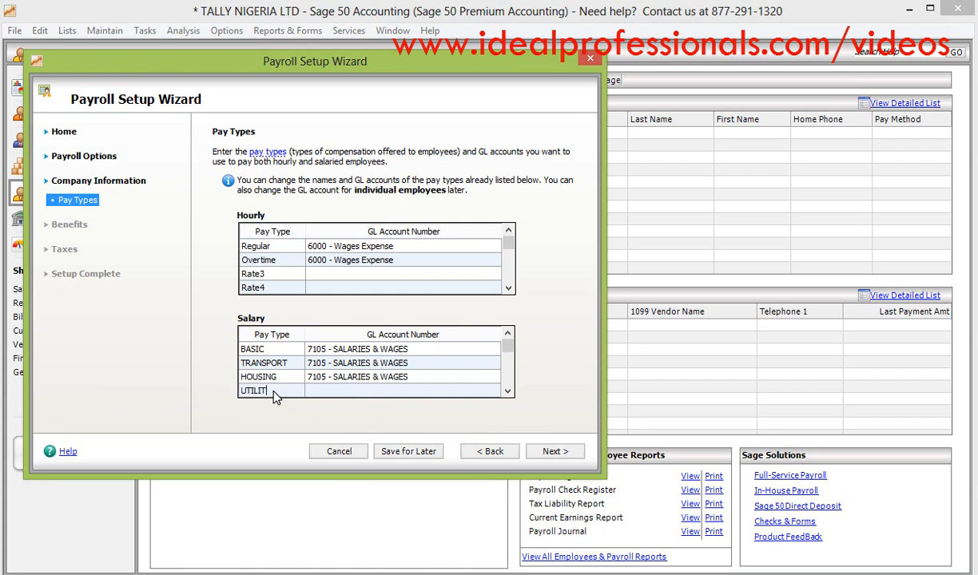
pyautogui.write('UTILITY')
pyautogui.click(322, 391)
pyautogui.write('7')
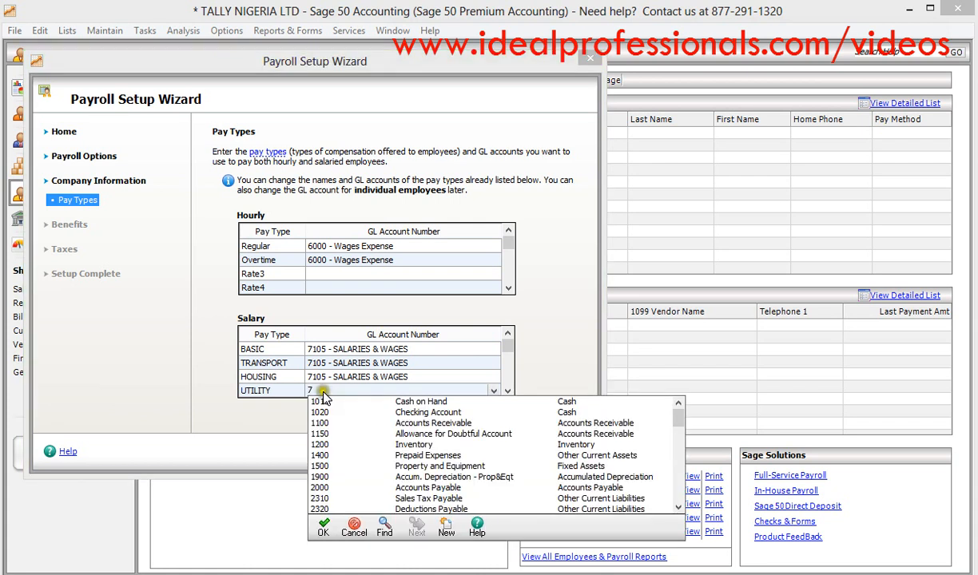
pyautogui.click(678, 507)
pyautogui.moveTo(678, 507); pyautogui.dragTo(678, 507)
pyautogui.click(478, 499)
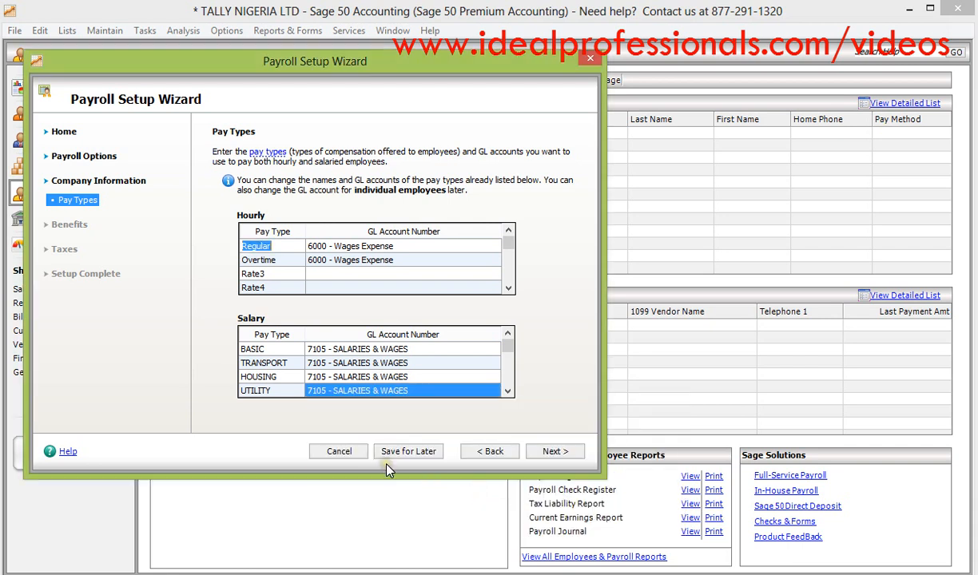
# - Check the remaining salary pay types and continue to the tax settings without selecting any benefits
pyautogui.moveTo(509, 392); pyautogui.dragTo(508, 392)
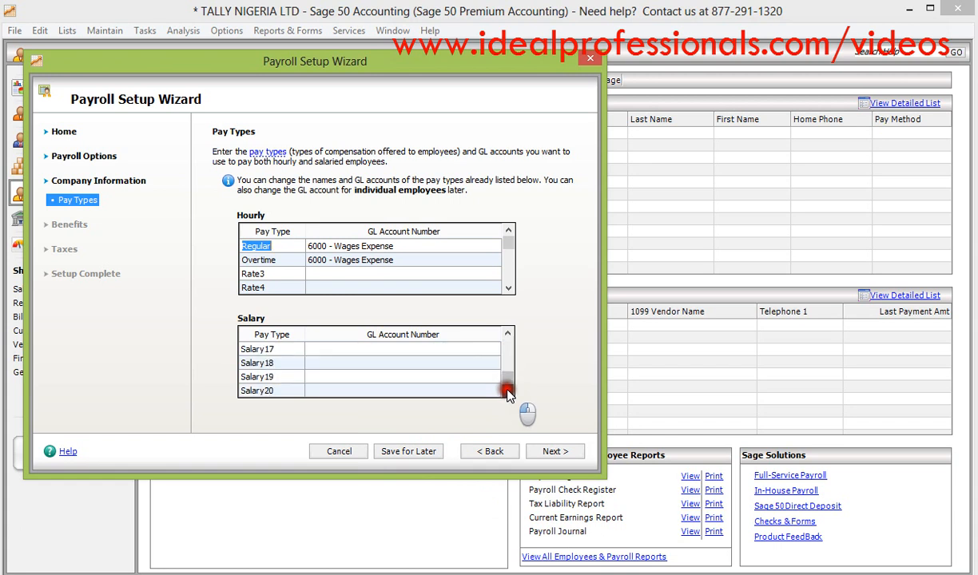
pyautogui.click(508, 336)
pyautogui.click(508, 336)
pyautogui.click(509, 335)
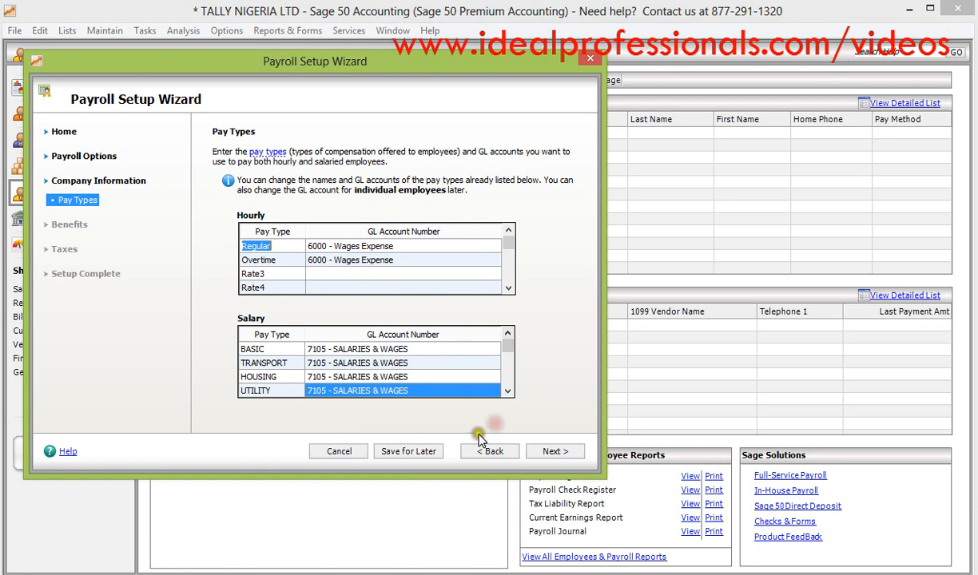
pyautogui.click(556, 452)
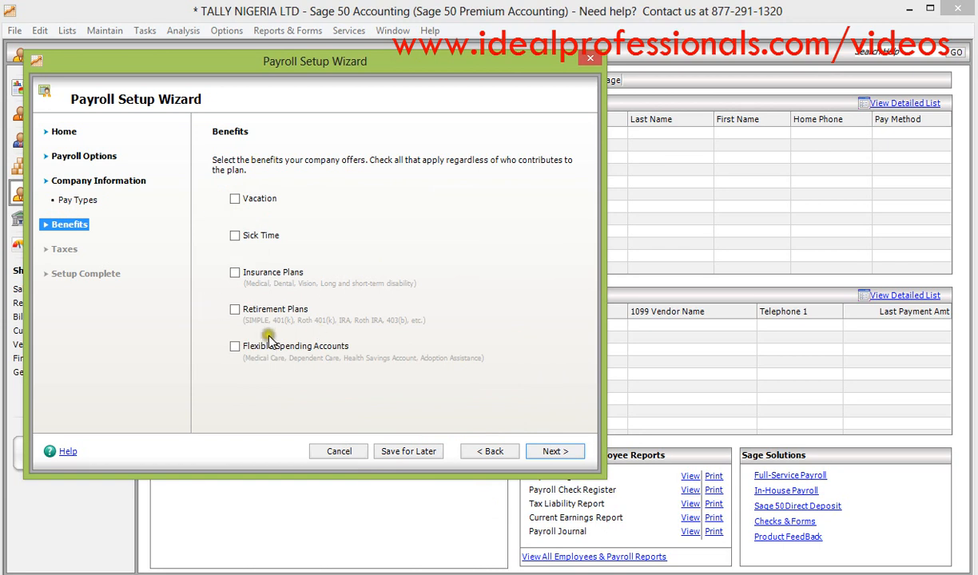
pyautogui.click(550, 452)
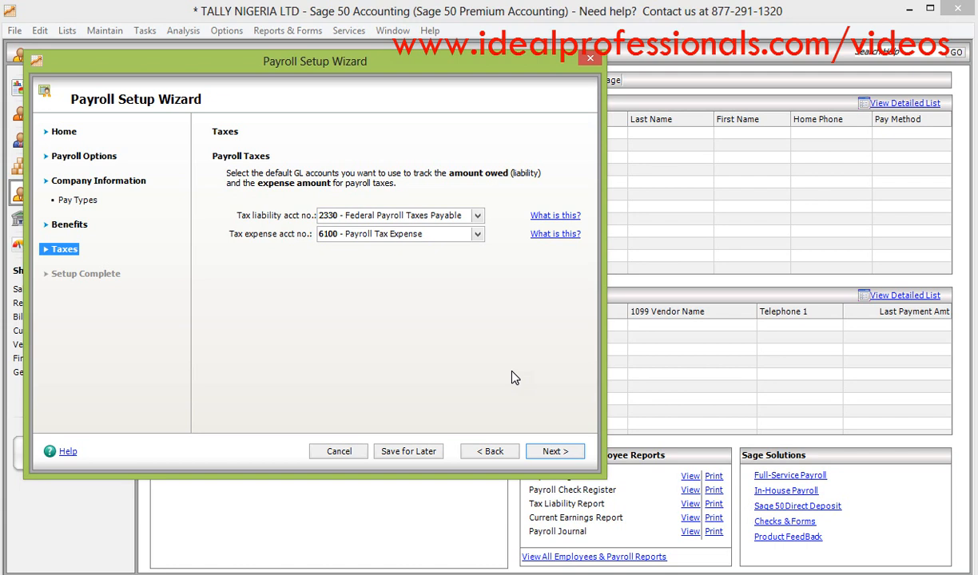
# - Start a new GL account for the tax liability and load account 2500, Current Portion Long-Term Debt, as its basis
pyautogui.click(478, 233)
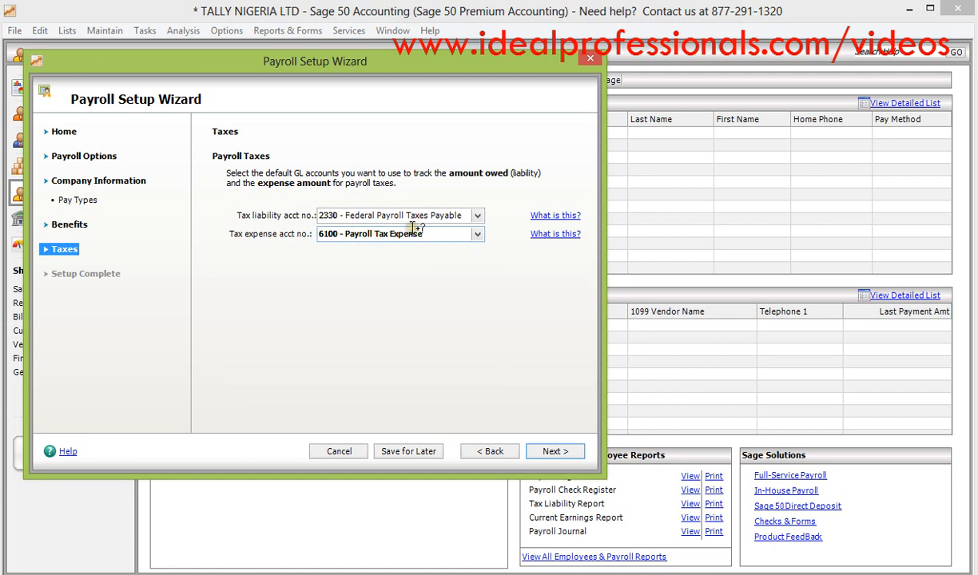
pyautogui.click(478, 216)
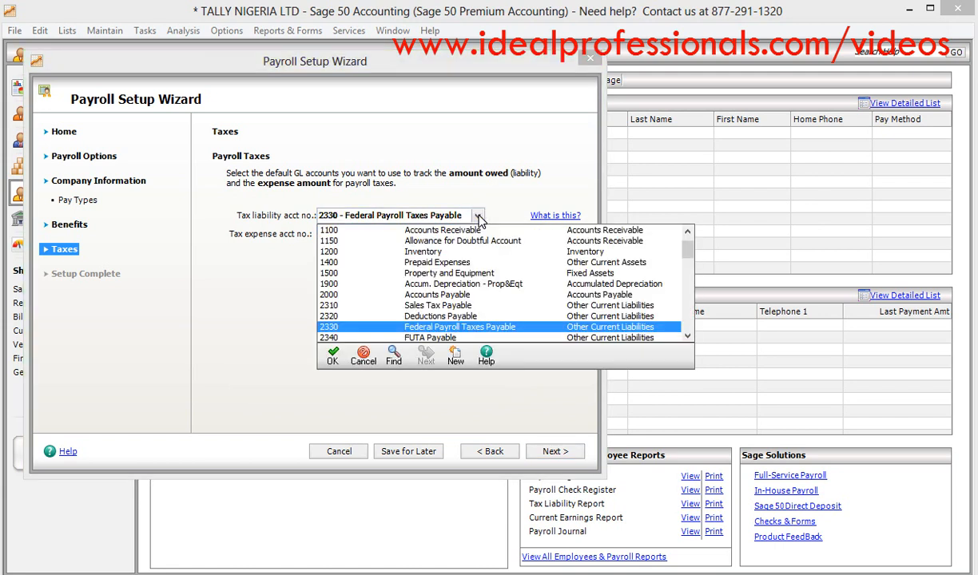
pyautogui.click(456, 359)
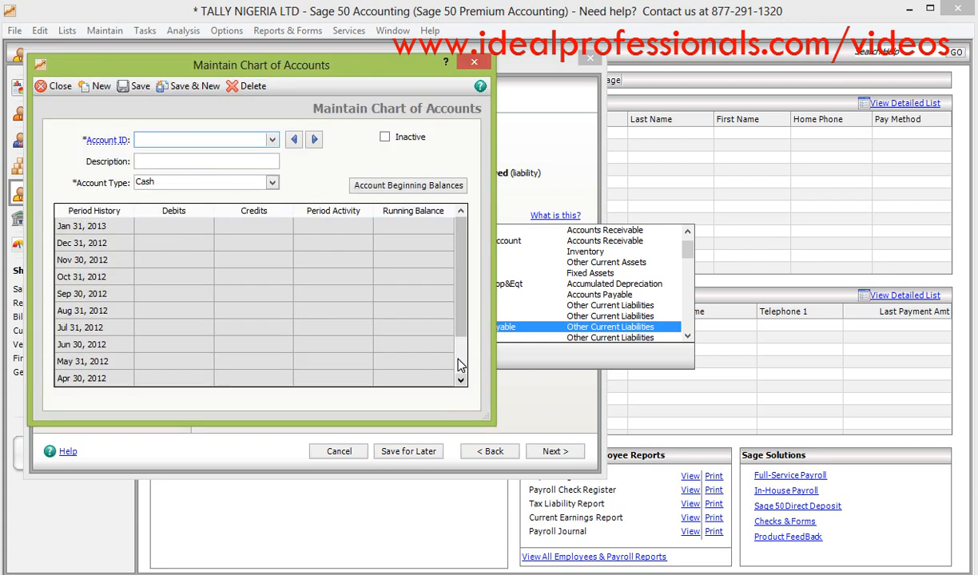
pyautogui.click(272, 140)
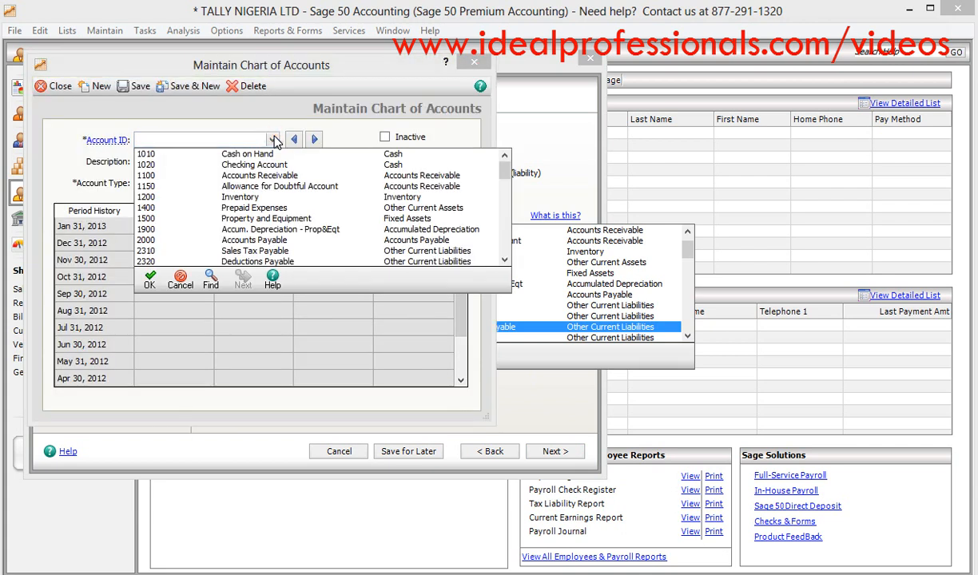
pyautogui.click(505, 260)
pyautogui.click(505, 261)
pyautogui.click(505, 262)
pyautogui.click(505, 262)
pyautogui.click(505, 261)
pyautogui.click(505, 261)
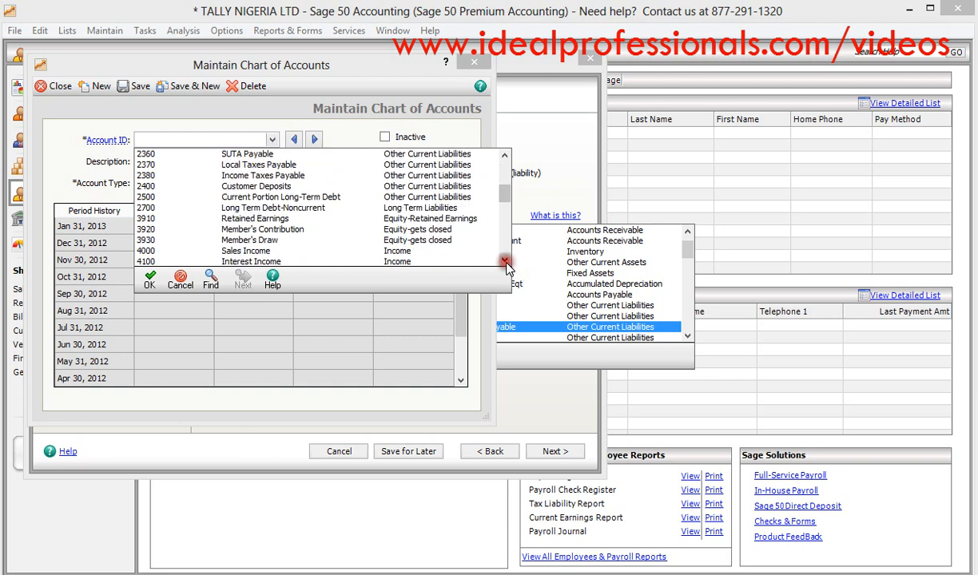
pyautogui.doubleClick(436, 197)
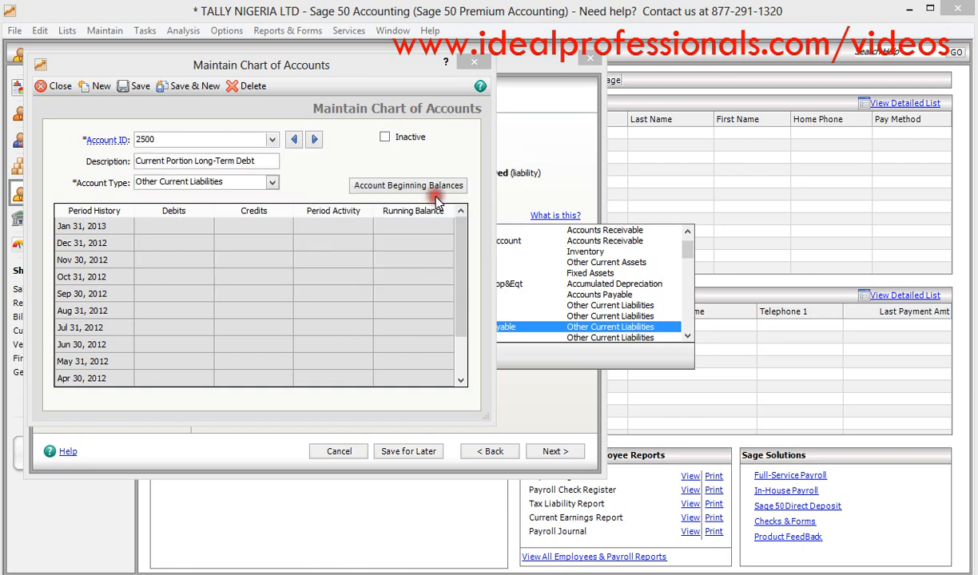
# - Set the account ID to 2505 and the description to PAYE PAYABLE, and save the new account
pyautogui.click(167, 139)
pyautogui.press('BackSpace')
pyautogui.write('5')
pyautogui.press('Tab')
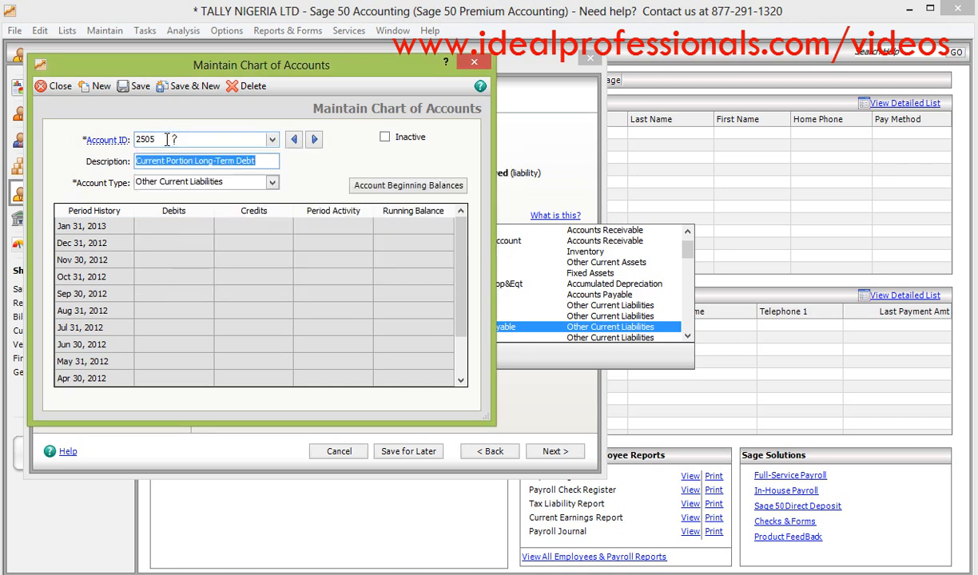
pyautogui.write('PA')
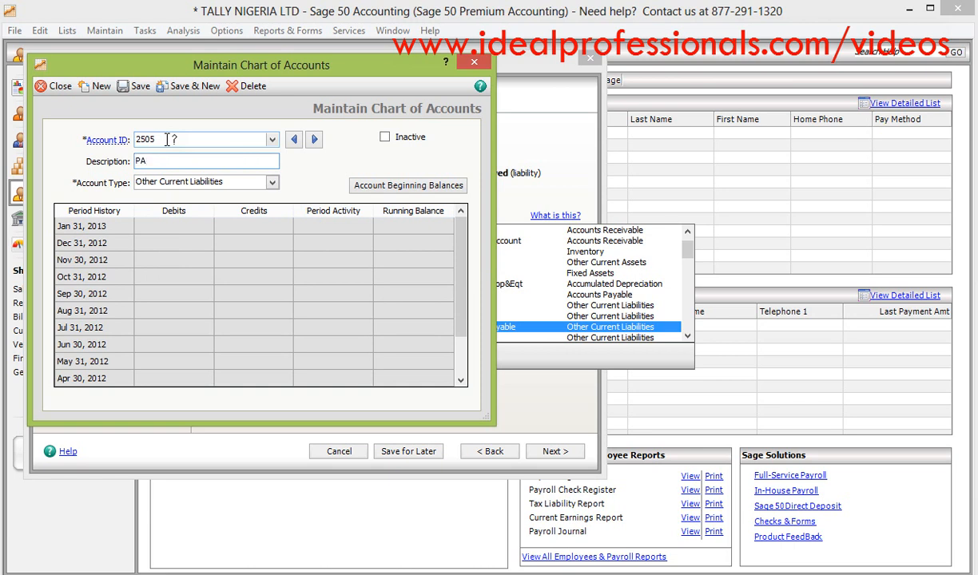
pyautogui.write('YEE')
pyautogui.press('BackSpace')
pyautogui.write('PAYABLE')
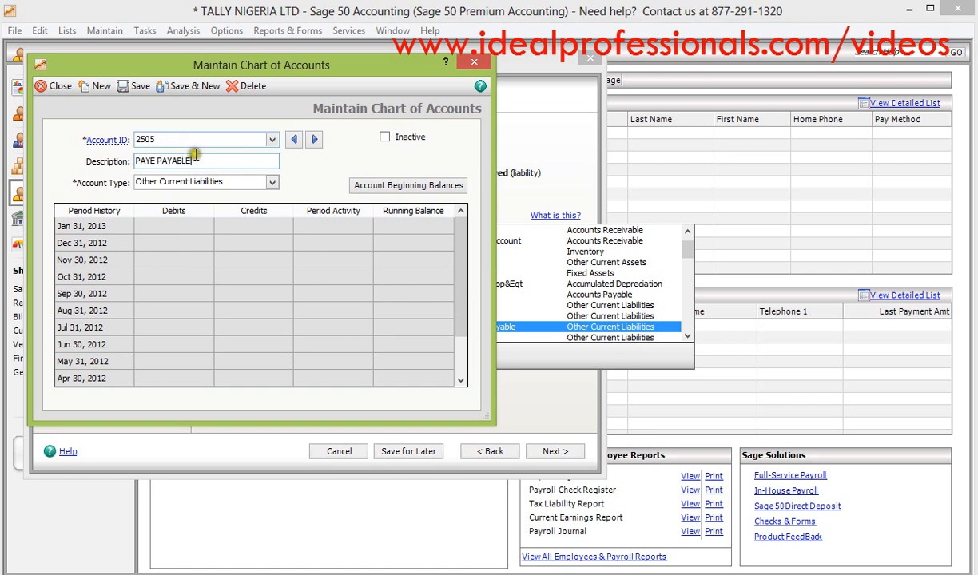
pyautogui.click(138, 88)
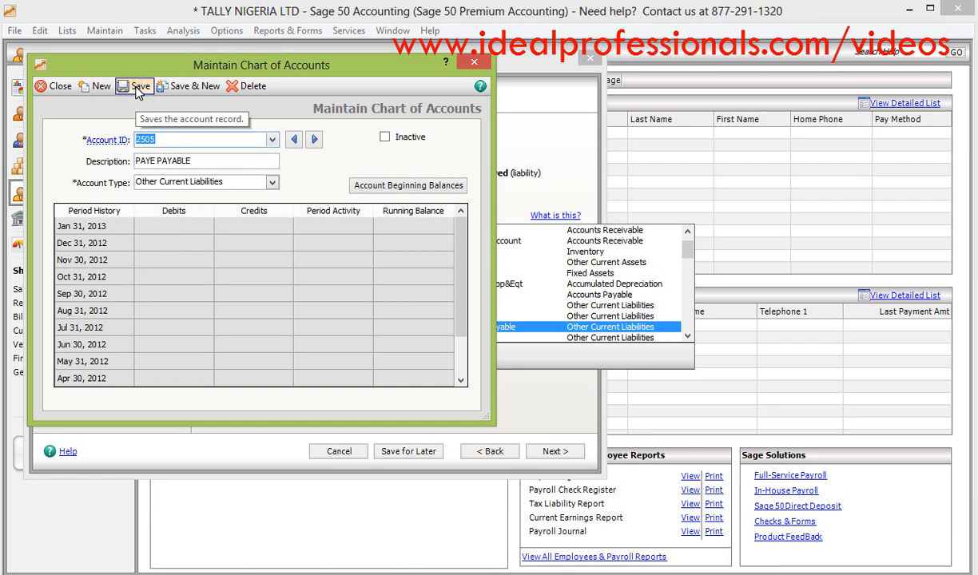
# - View the Payroll Tax Expense account's record and close the chart of accounts maintenance
pyautogui.click(272, 141)
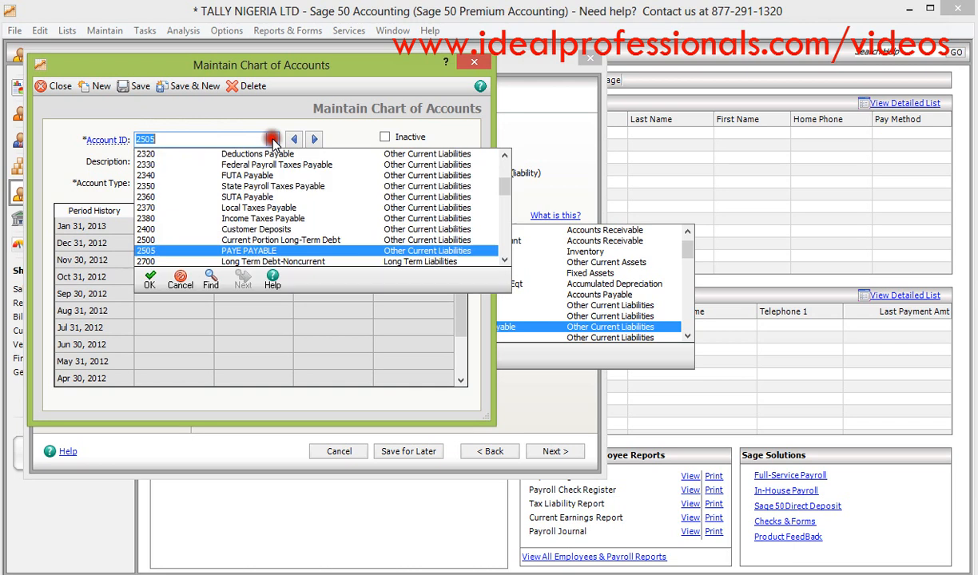
pyautogui.click(504, 261)
pyautogui.click(504, 260)
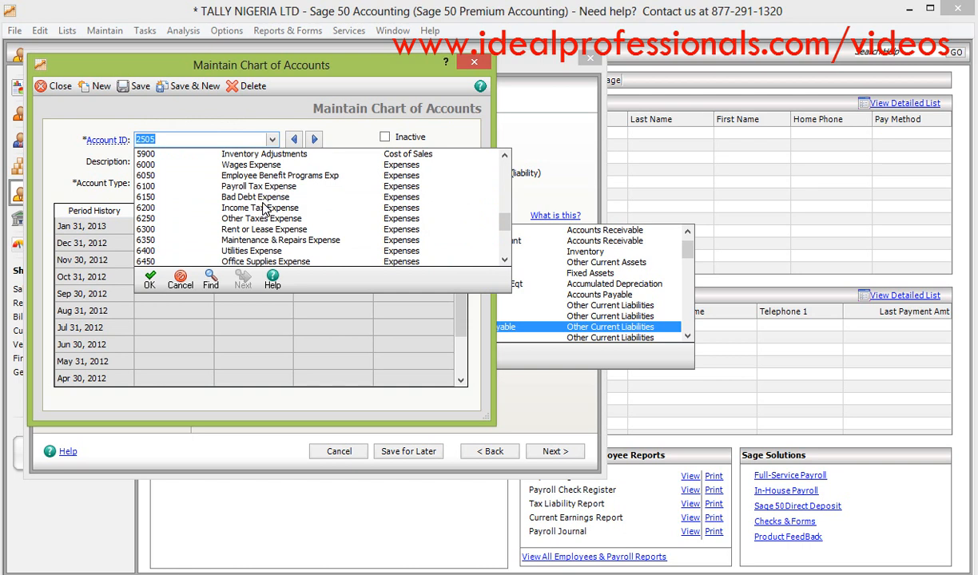
pyautogui.click(238, 186)
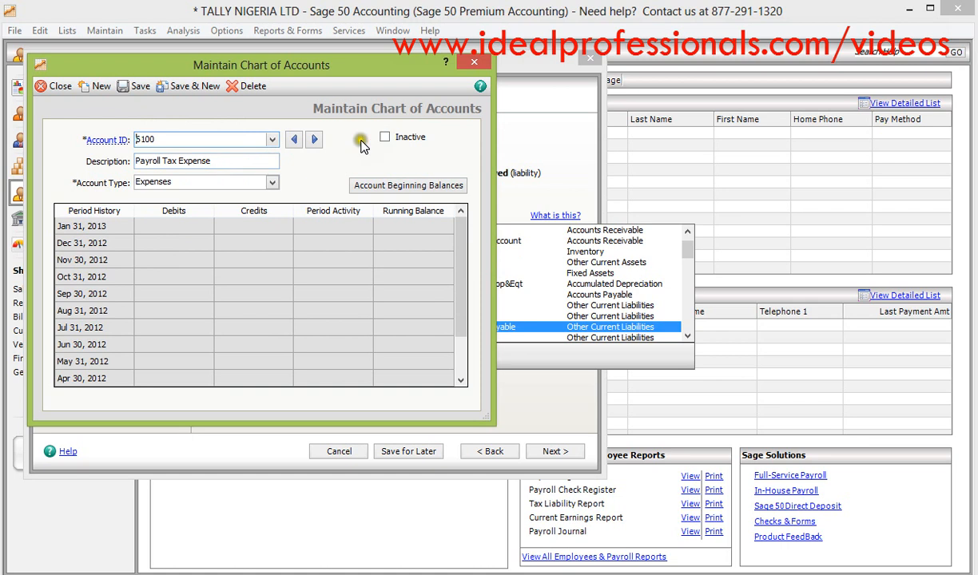
pyautogui.click(63, 86)
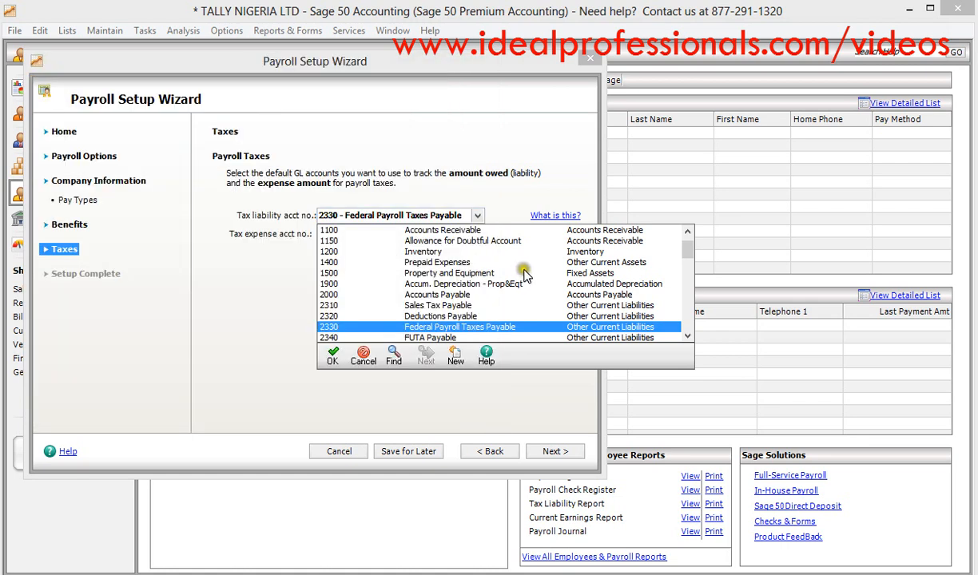
# - Set the tax liability account to 2505 - PAYE PAYABLE and finish the payroll setup
pyautogui.click(689, 340)
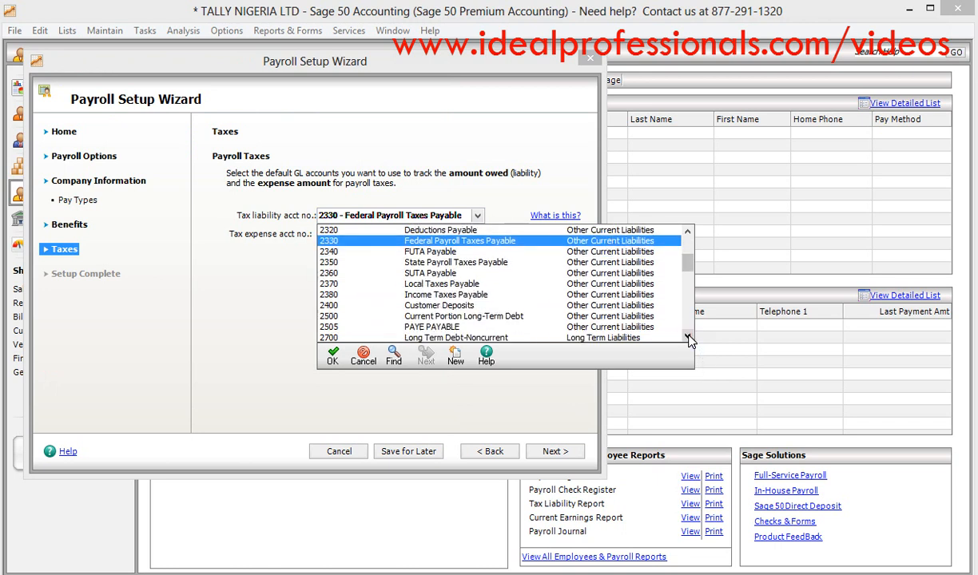
pyautogui.click(689, 340)
pyautogui.click(689, 339)
pyautogui.click(690, 339)
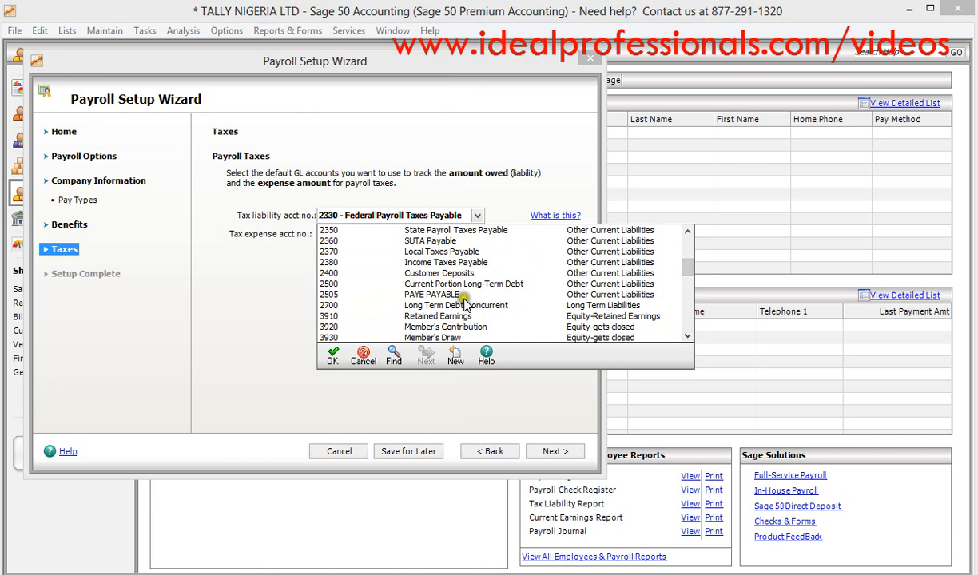
pyautogui.click(441, 294)
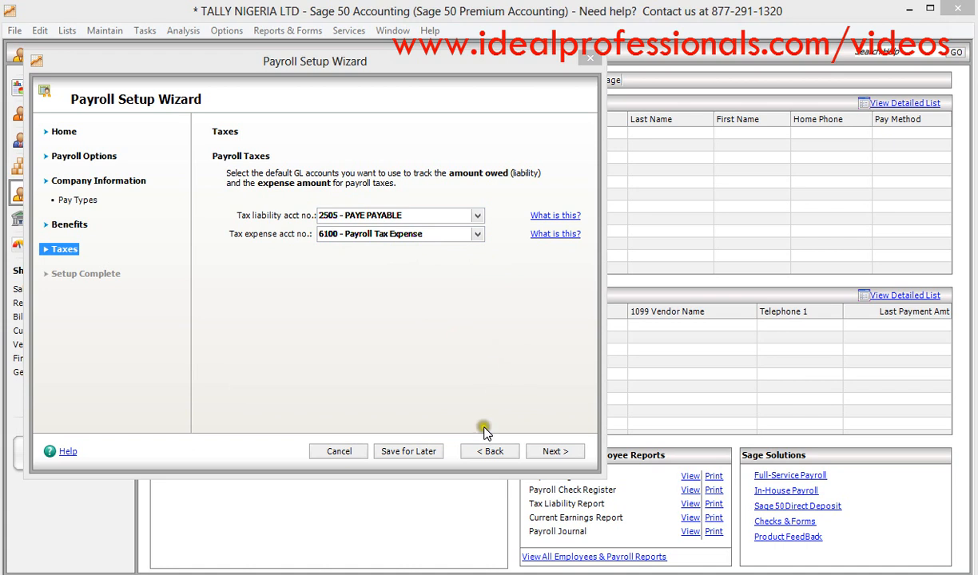
pyautogui.click(551, 462)
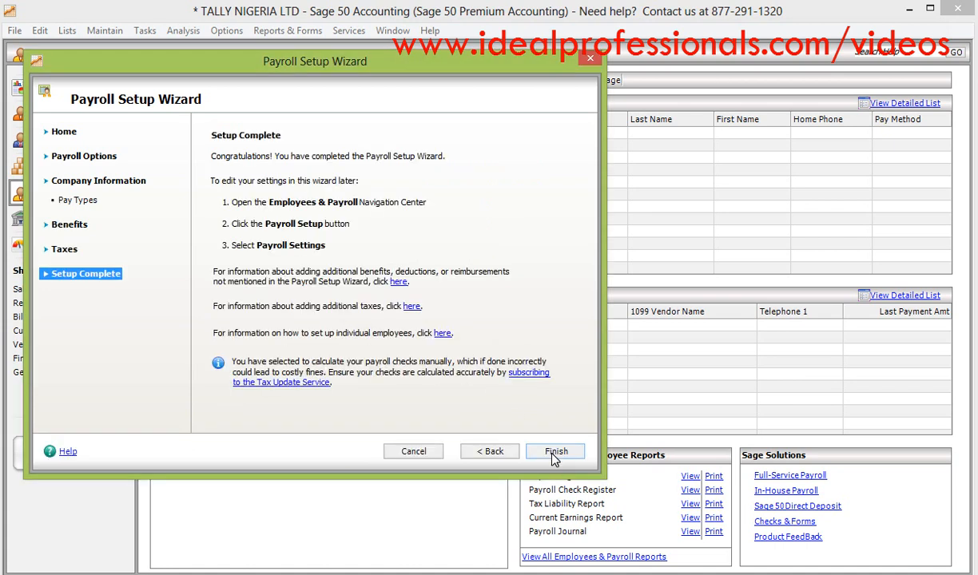
pyautogui.click(553, 458)
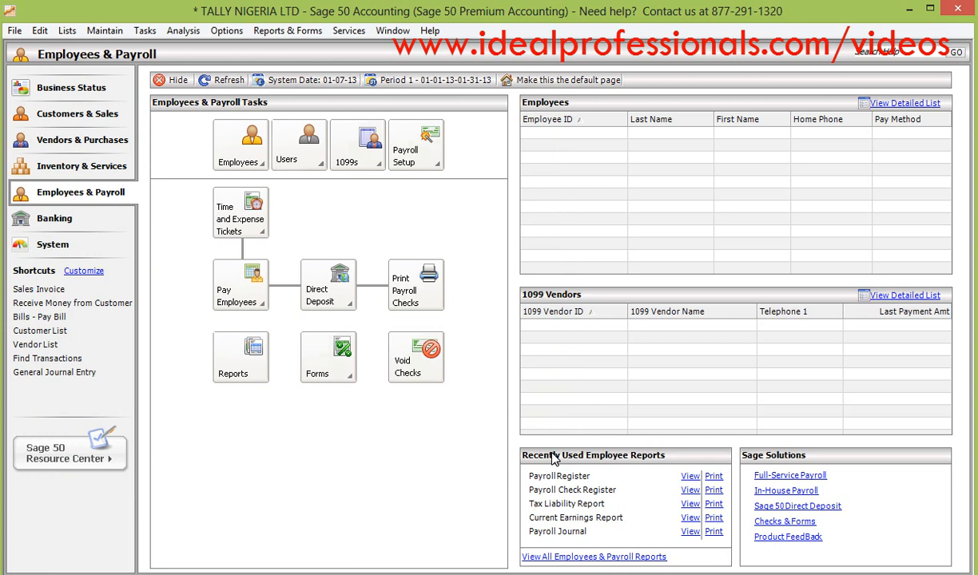
# - Open a blank record for a new employee
pyautogui.click(256, 161)
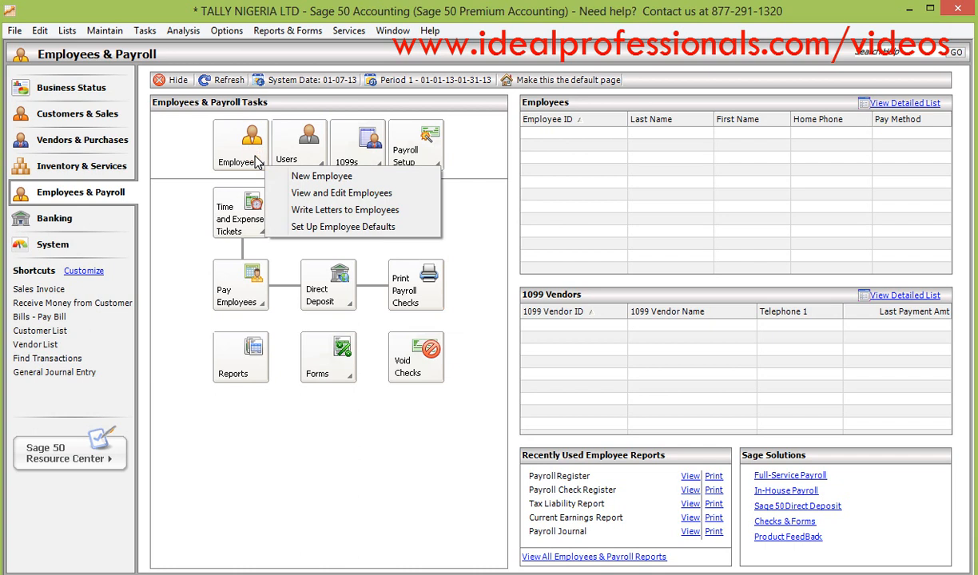
pyautogui.click(286, 177)
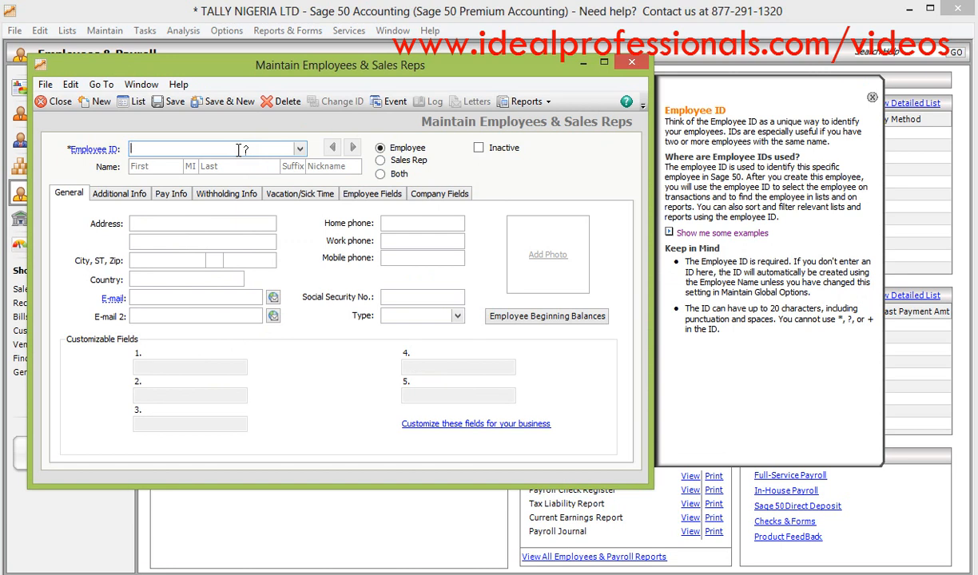
pyautogui.write('S')
pyautogui.press('Tab')
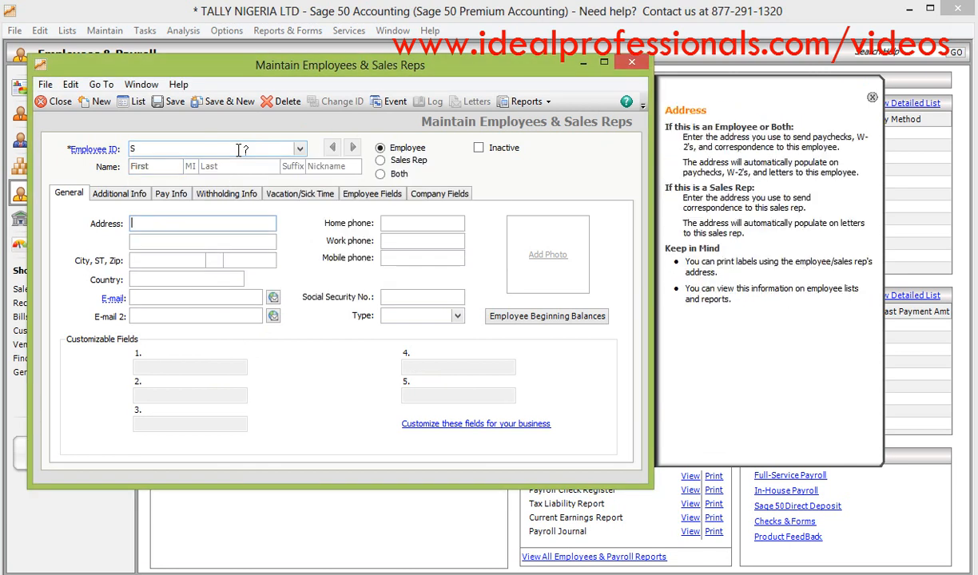
pyautogui.click(139, 150)
pyautogui.press('BackSpace')
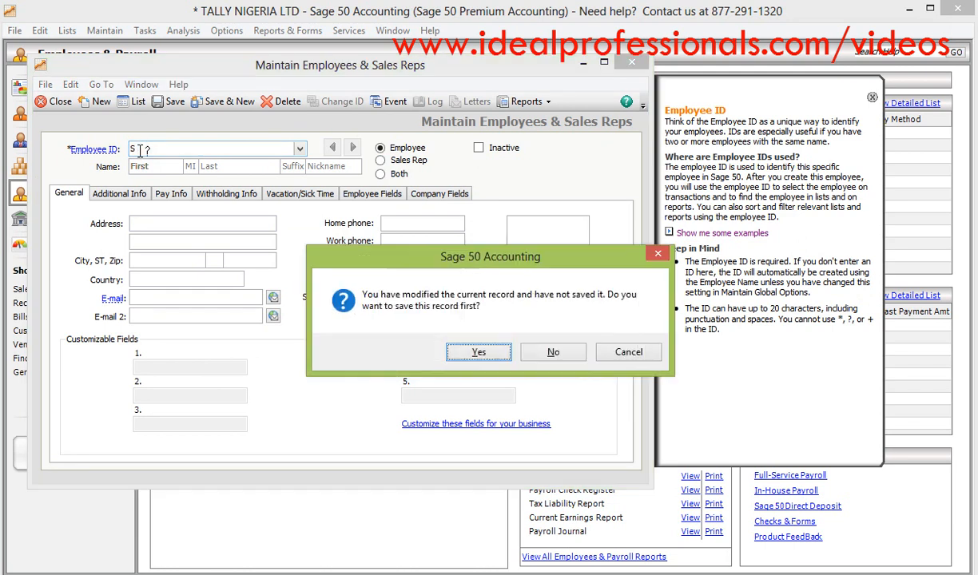
pyautogui.click(548, 349)
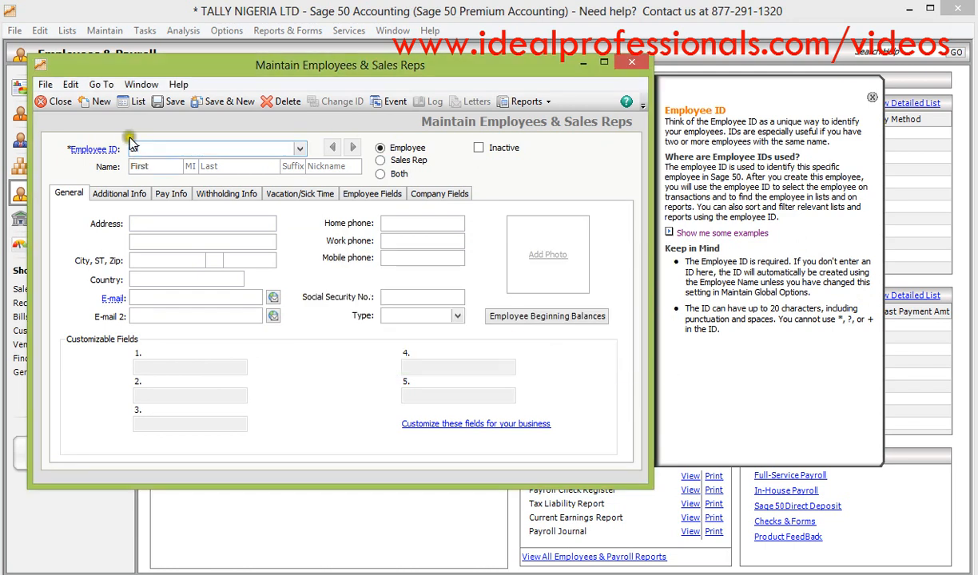
# - Enter the employee ID and the employee's first and last name, and save the new employee record
pyautogui.click(140, 148)
pyautogui.write('STF01')
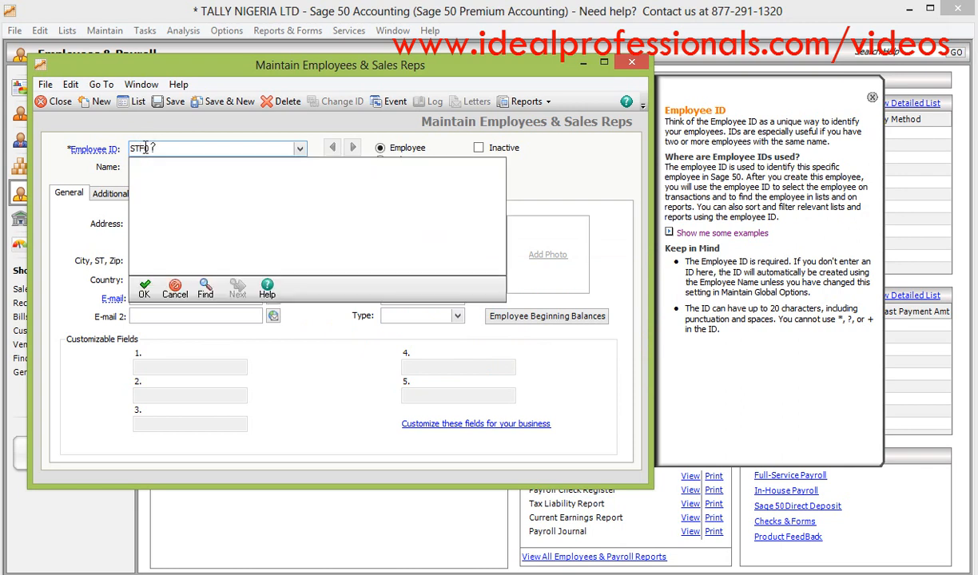
pyautogui.press('Tab')
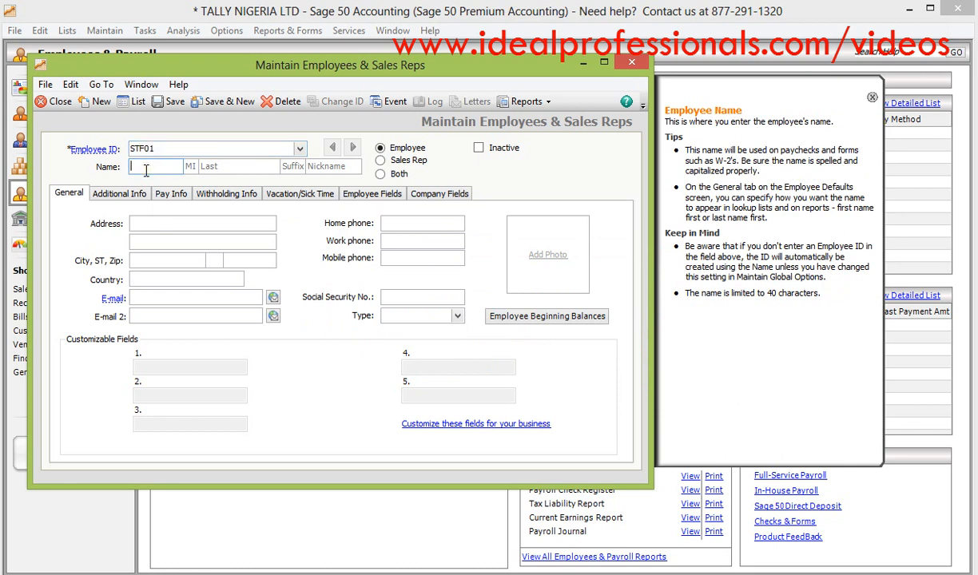
pyautogui.click(238, 167)
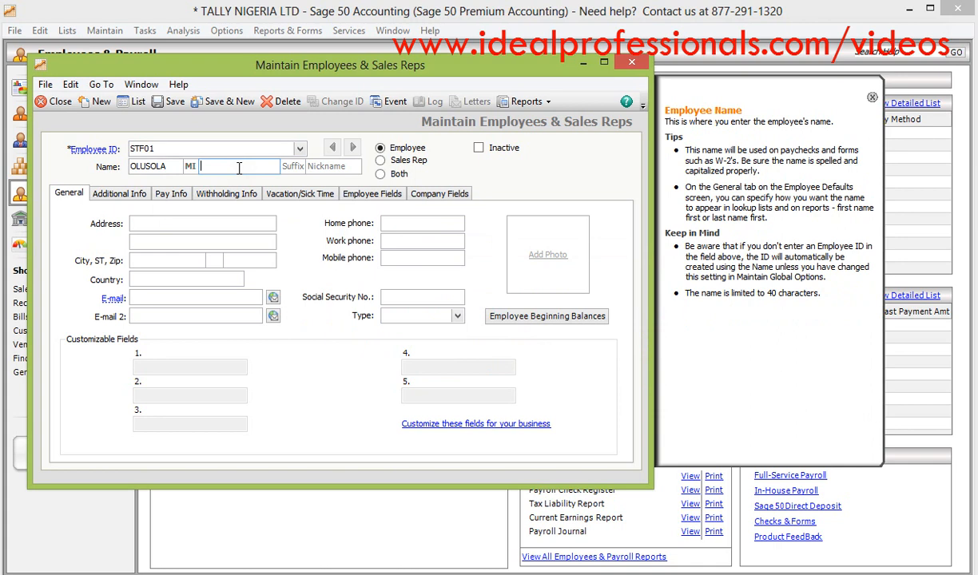
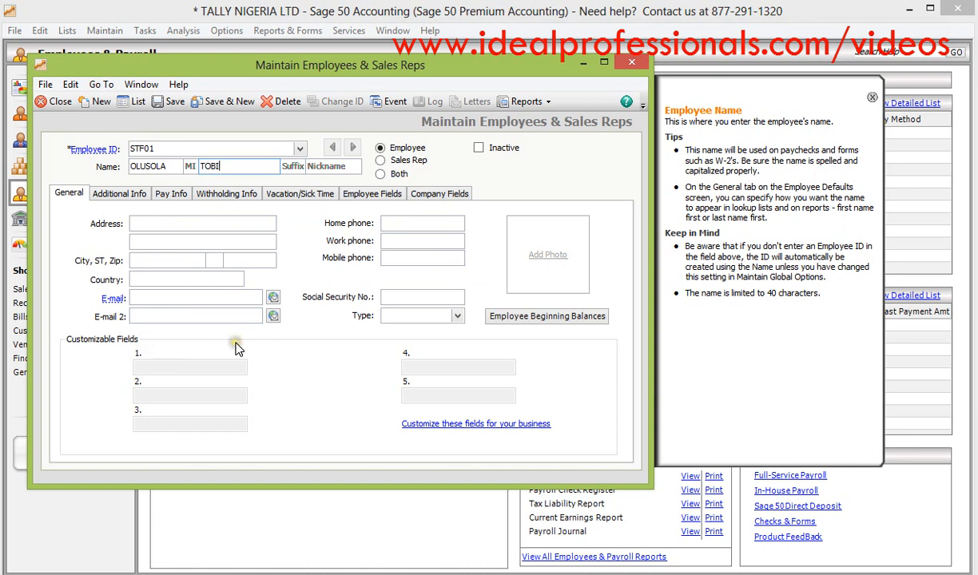
pyautogui.click(122, 195)
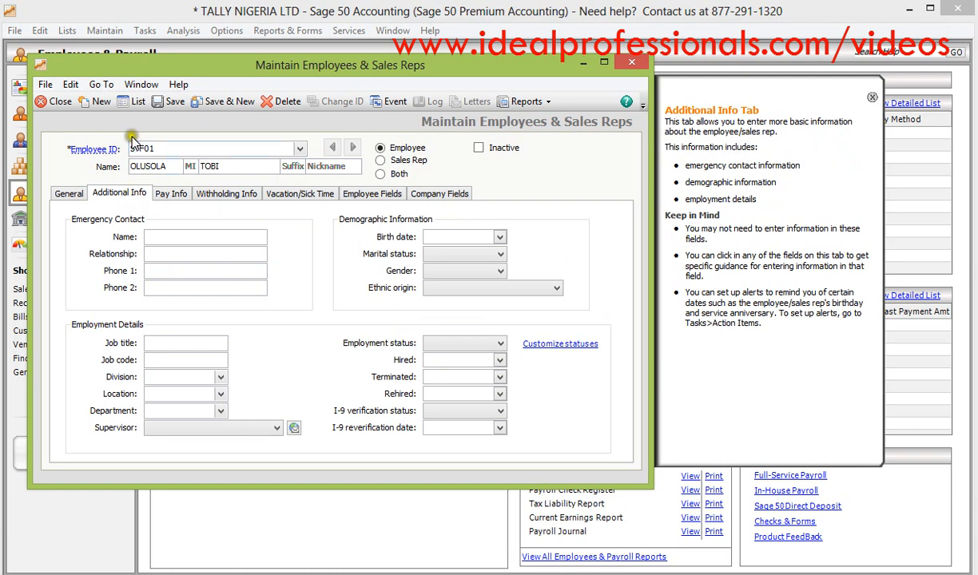
pyautogui.click(169, 101)
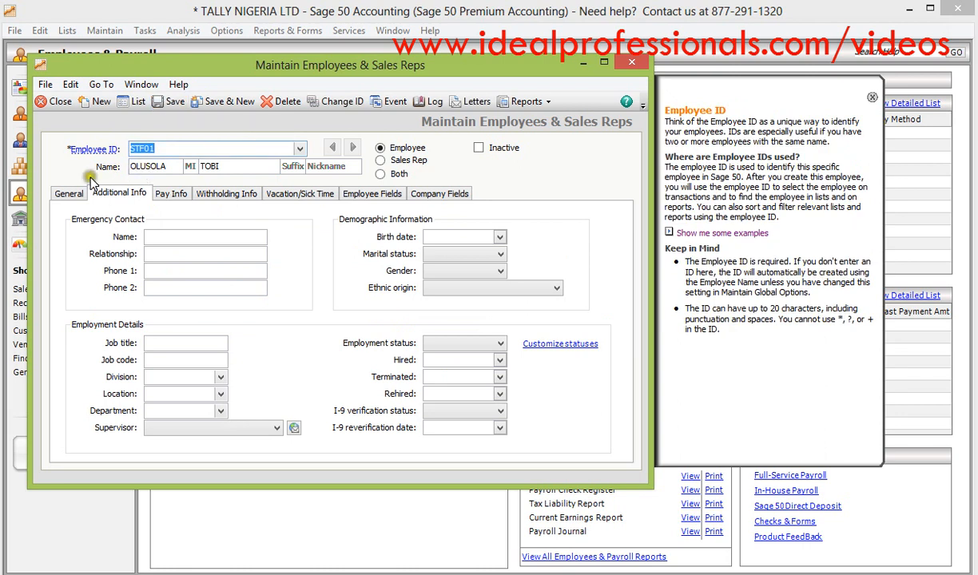
# - Set the employee's pay method to Salary and the pay frequency to Monthly
pyautogui.click(70, 201)
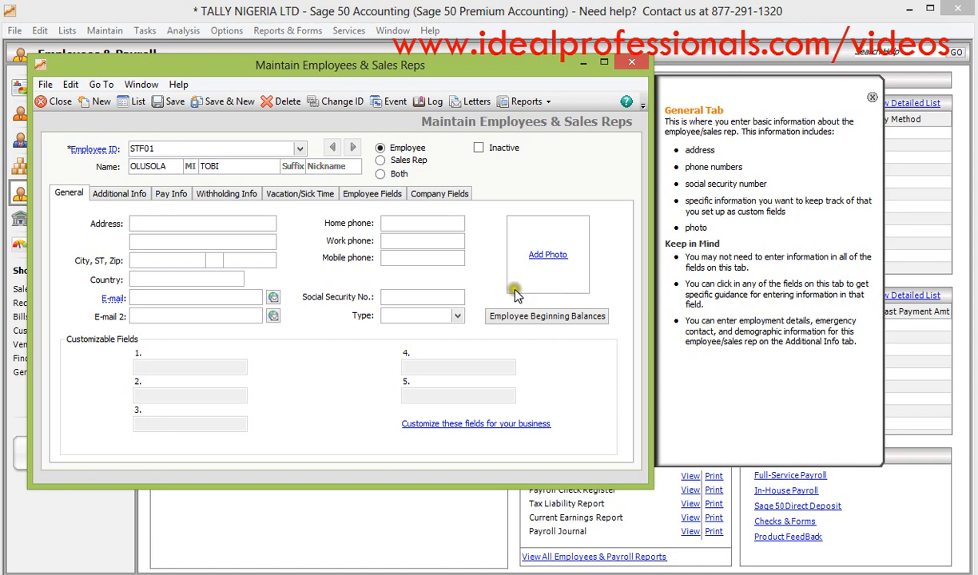
pyautogui.click(171, 194)
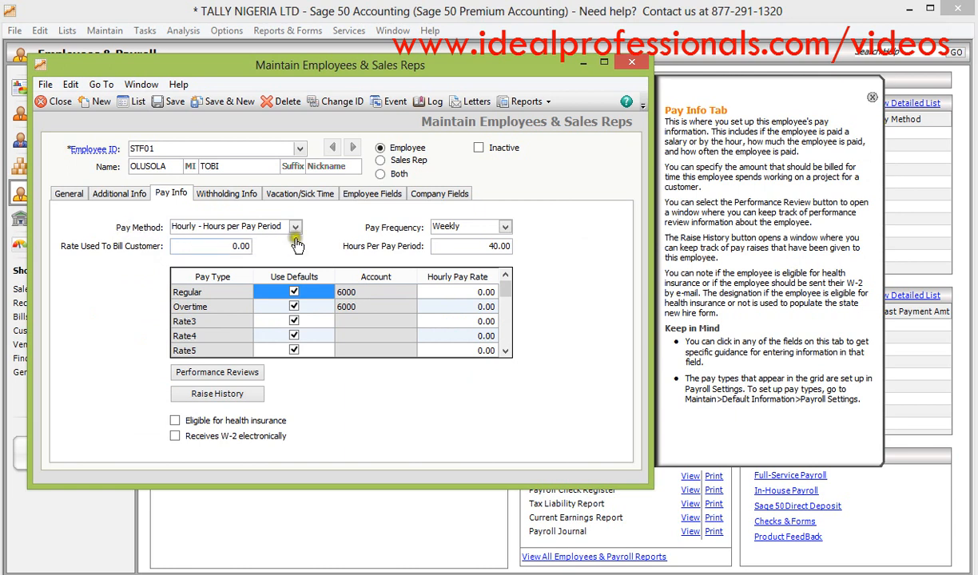
pyautogui.click(295, 226)
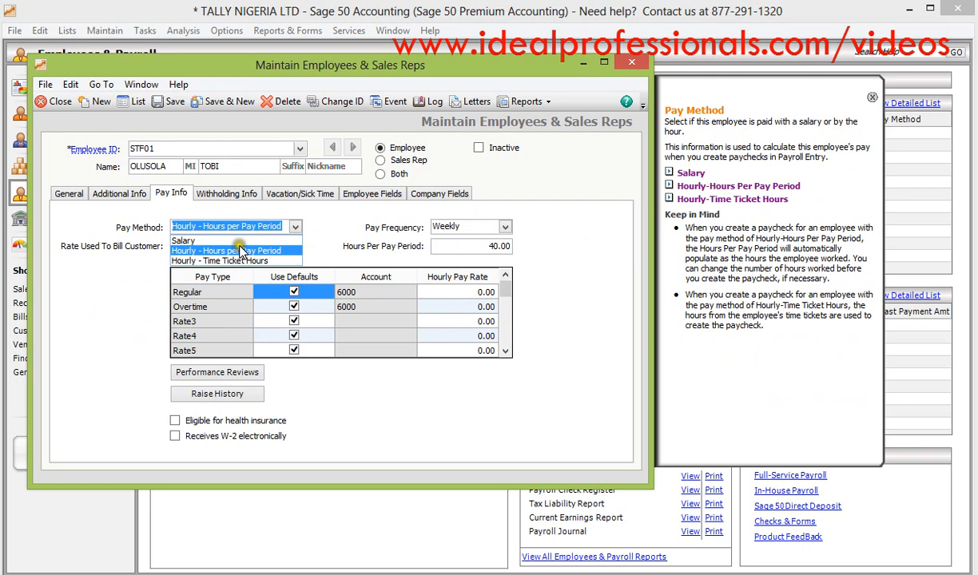
pyautogui.click(238, 241)
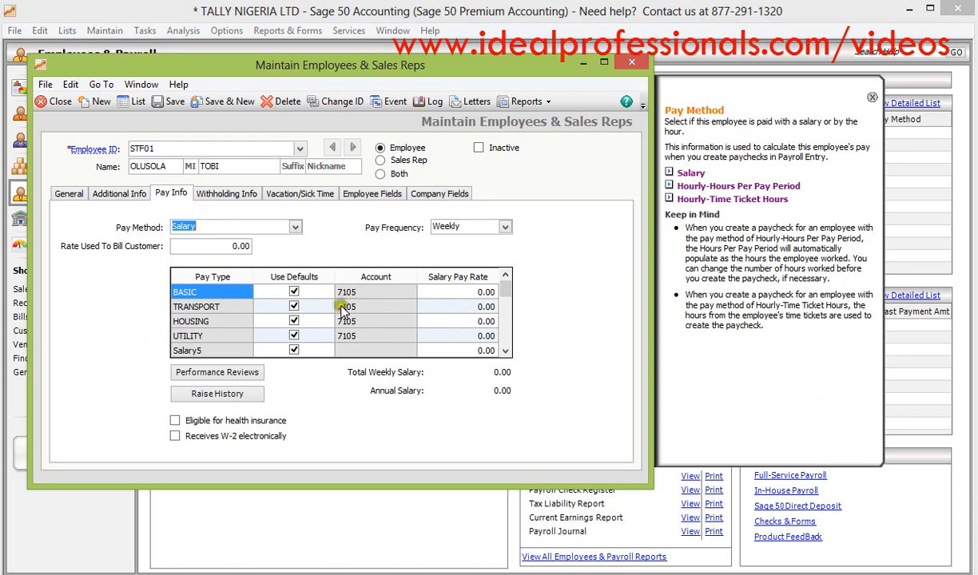
pyautogui.click(504, 228)
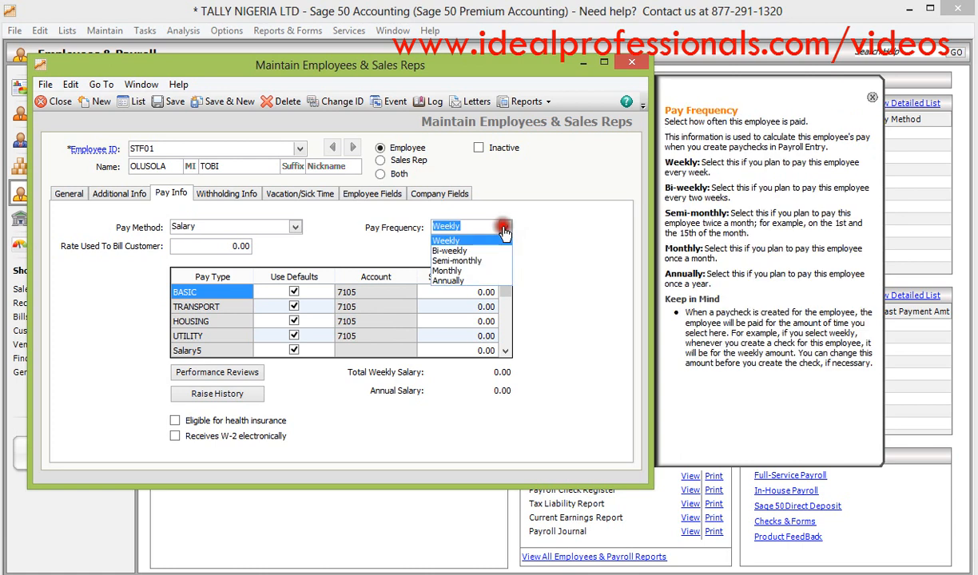
pyautogui.click(469, 272)
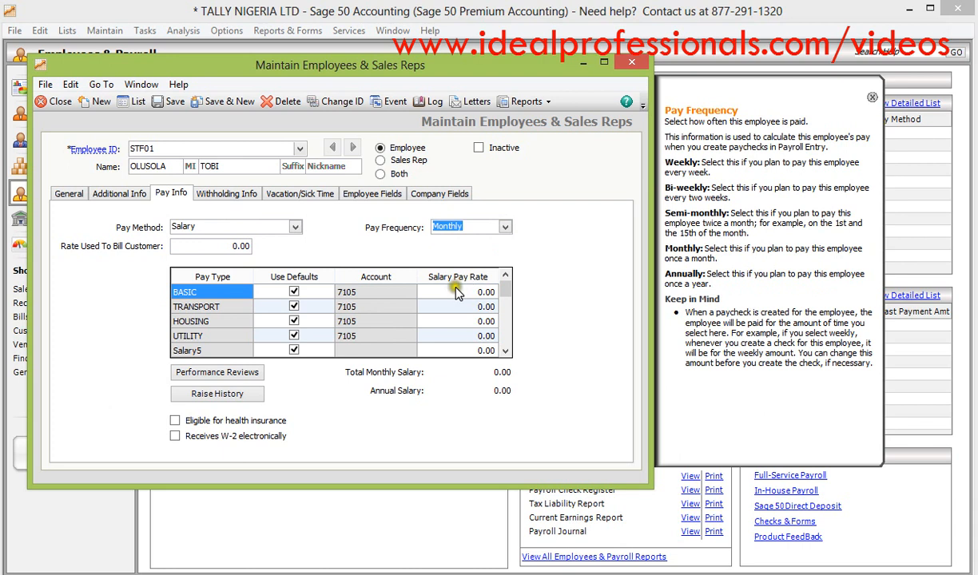
# - Set the employee's salary pay rates to 60,000 for BASIC, 8,000 for TRANSPORT, 12,000 for HOUSING and 5,000 for UTILITY
pyautogui.click(455, 291)
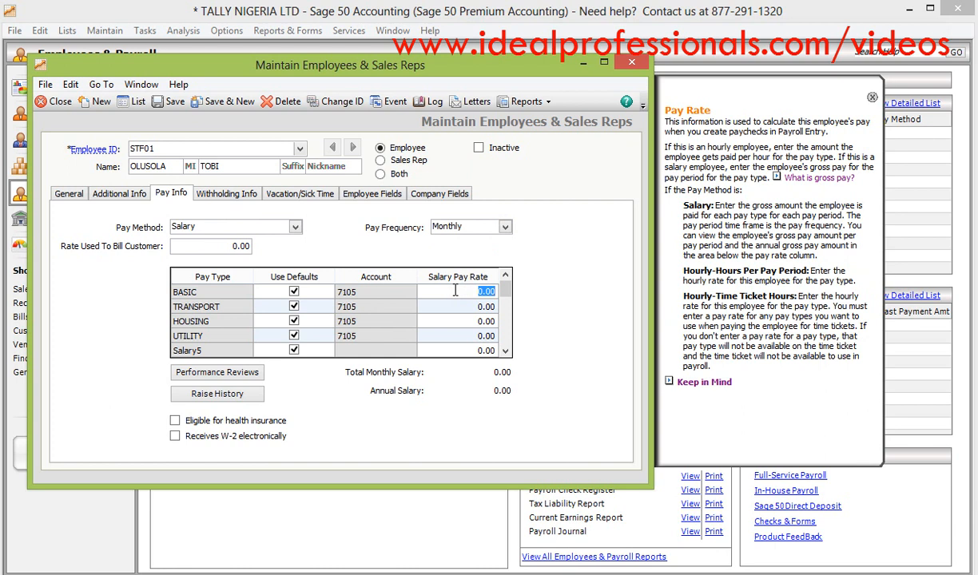
pyautogui.write('60000')
pyautogui.click(465, 312)
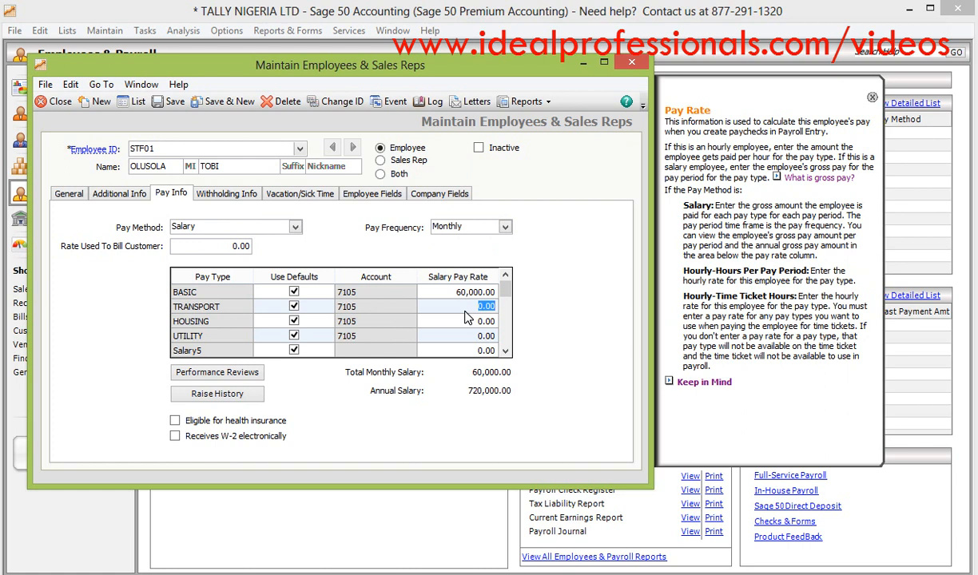
pyautogui.write('8000')
pyautogui.click(461, 323)
pyautogui.write('12,')
pyautogui.write('000')
pyautogui.click(461, 337)
pyautogui.write('5')
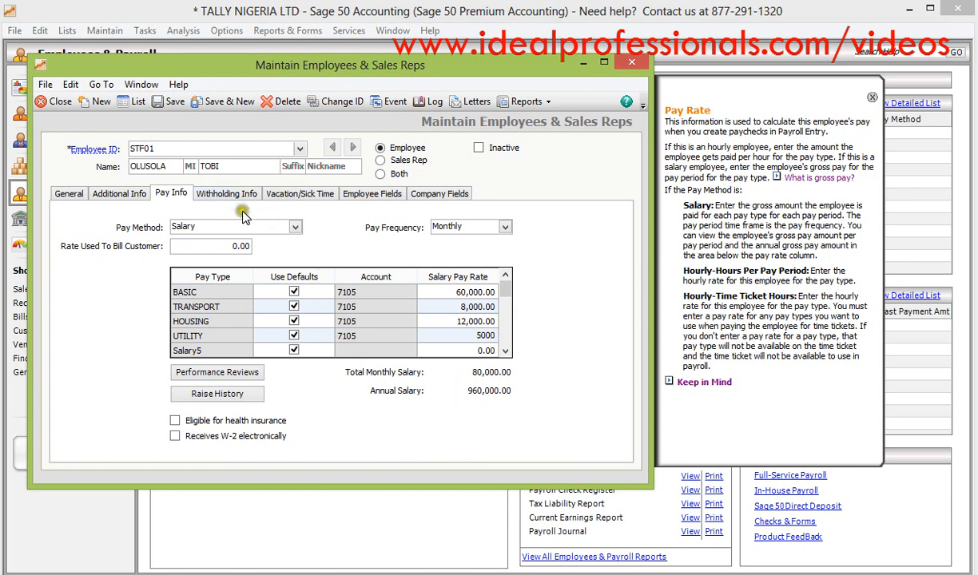
# - Review the employee's withholding fields and company fields, and save and close the employee record
pyautogui.click(385, 195)
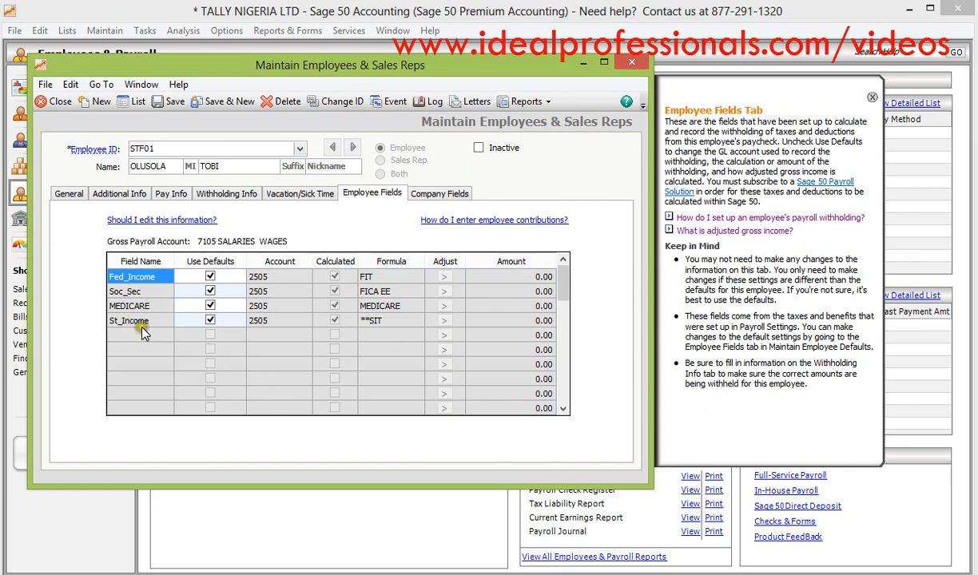
pyautogui.click(429, 195)
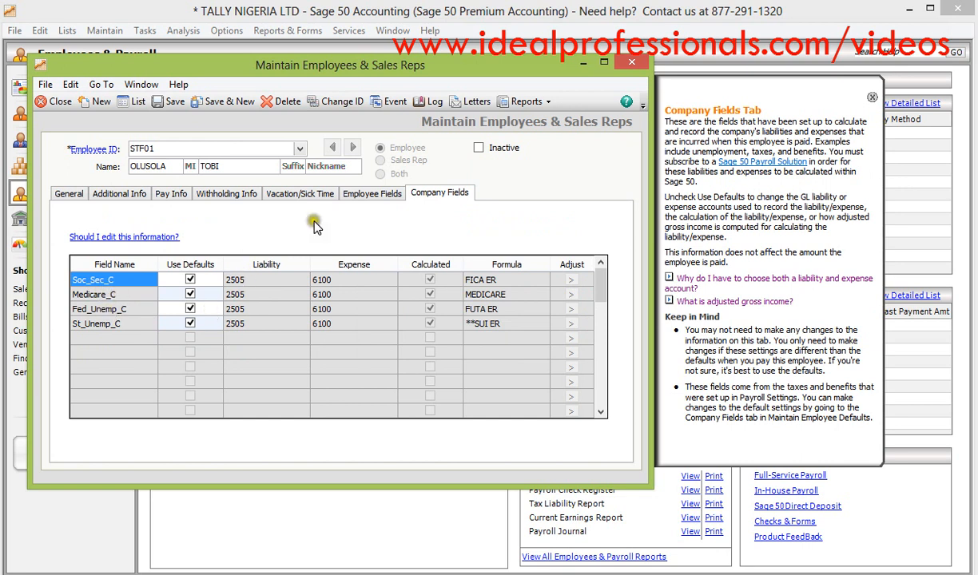
pyautogui.click(361, 203)
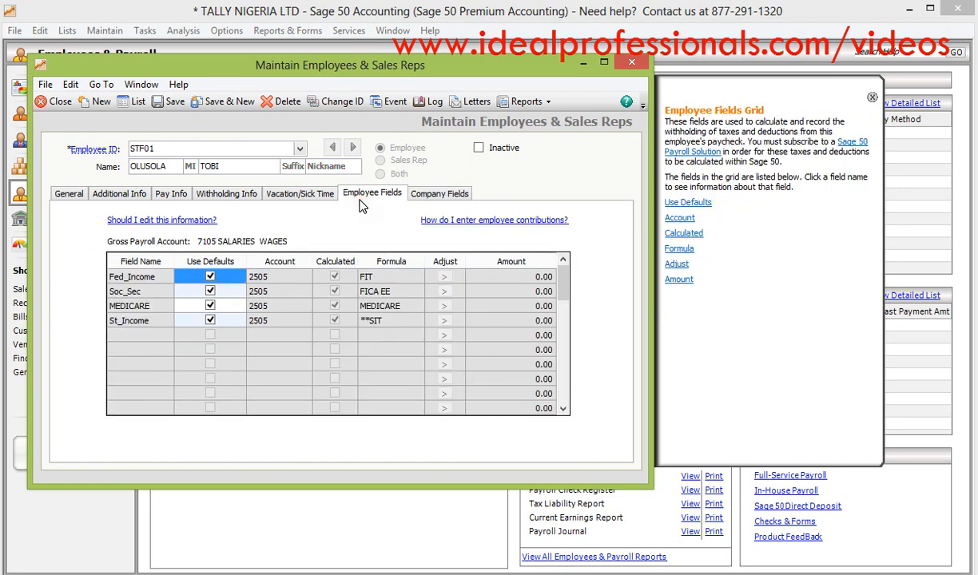
pyautogui.click(431, 198)
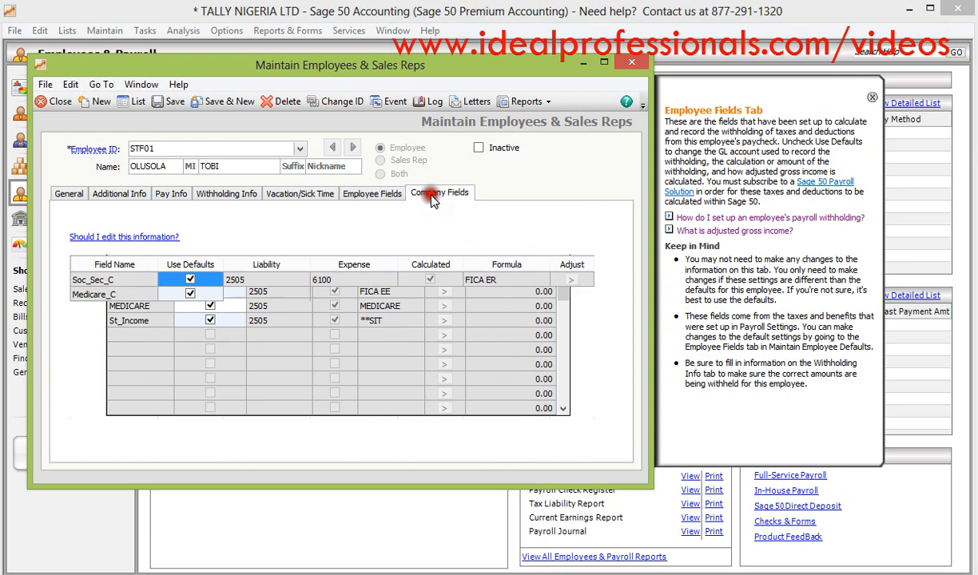
pyautogui.click(385, 196)
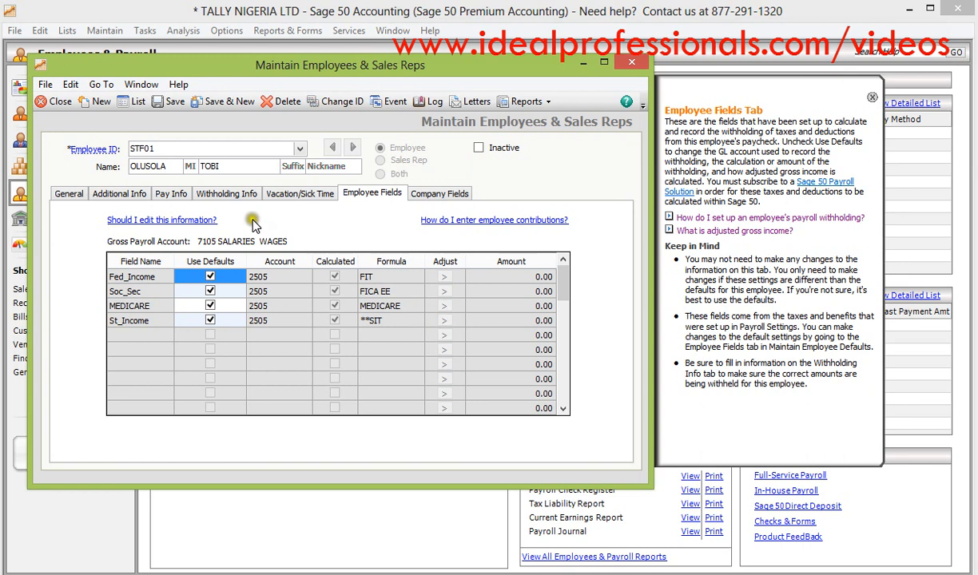
pyautogui.click(166, 104)
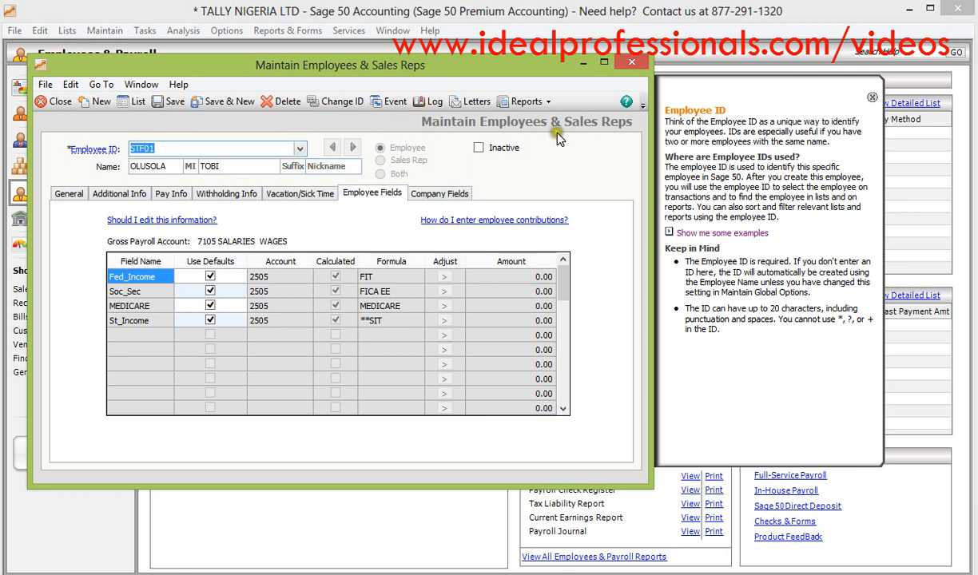
pyautogui.click(632, 63)
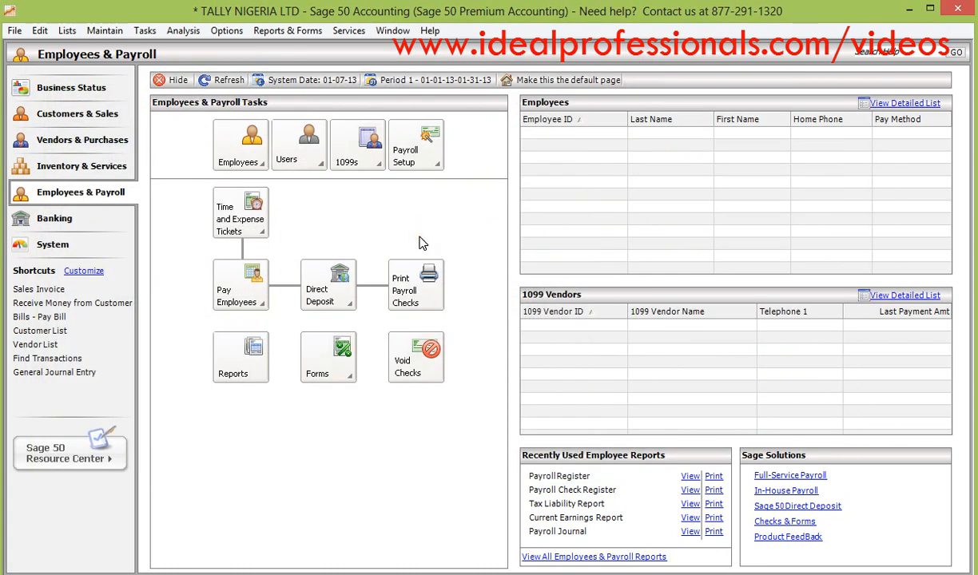
# - In the employee defaults, turn off calculation for the employee fields Fed_Income, Soc_Sec, MEDICARE and St_Income
pyautogui.click(259, 163)
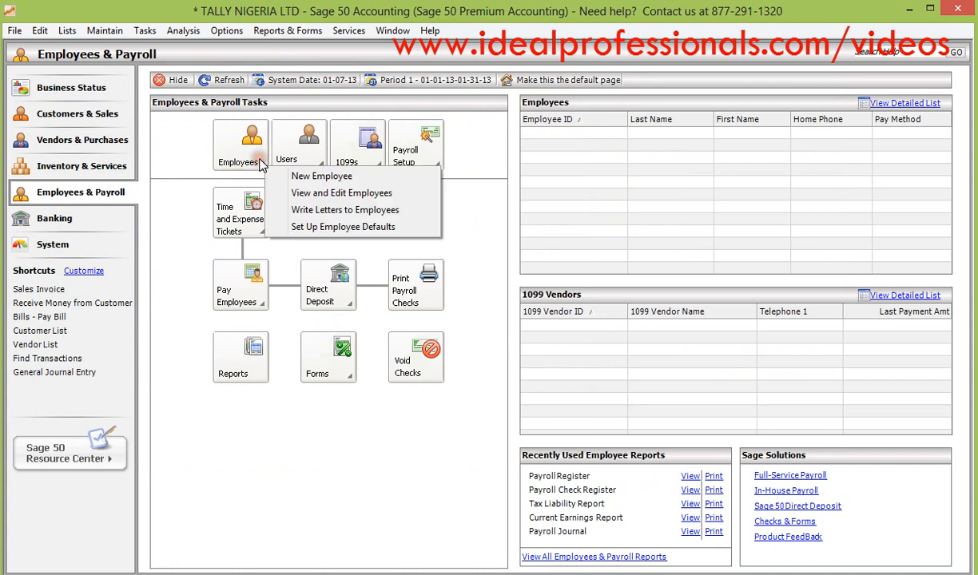
pyautogui.click(317, 228)
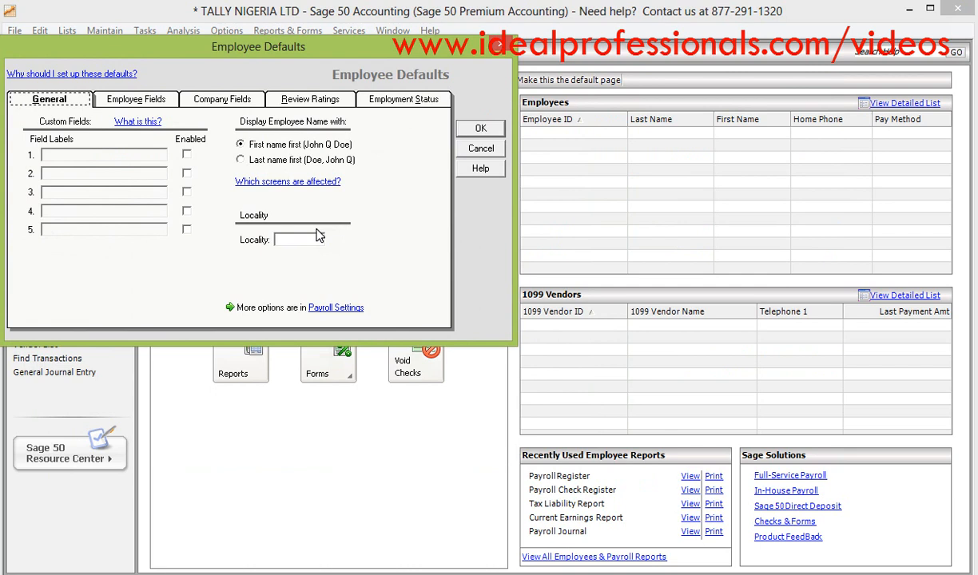
pyautogui.click(164, 104)
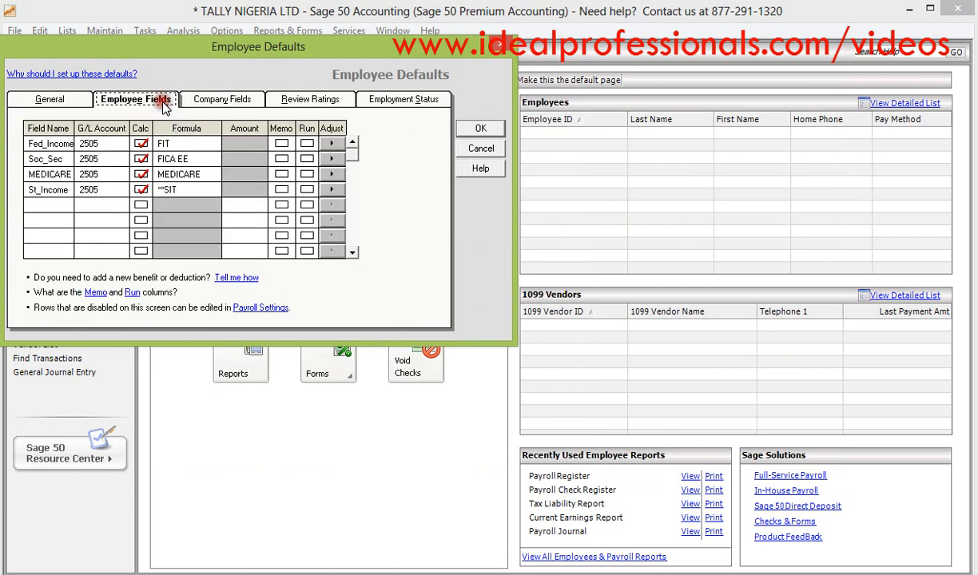
pyautogui.click(141, 144)
pyautogui.click(141, 159)
pyautogui.click(141, 175)
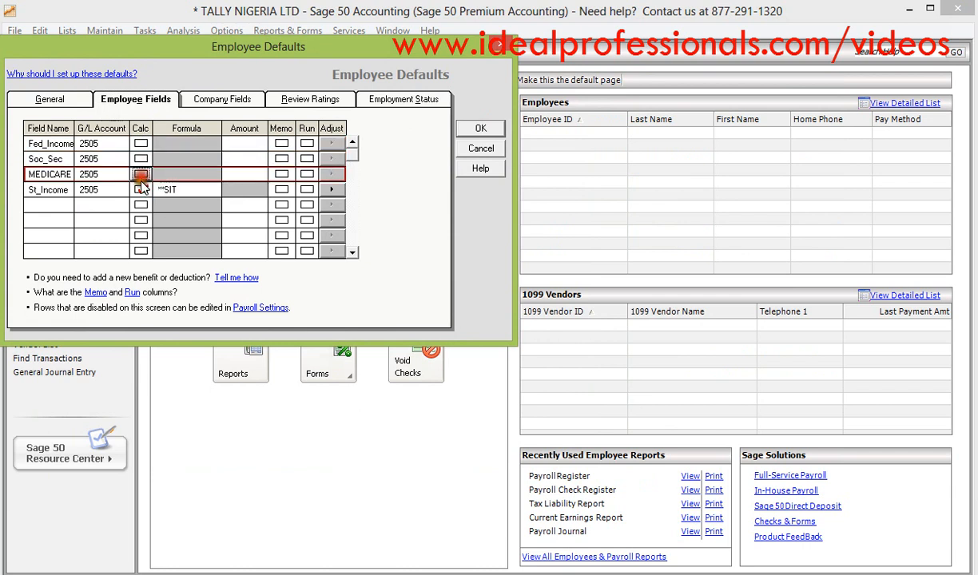
pyautogui.click(140, 189)
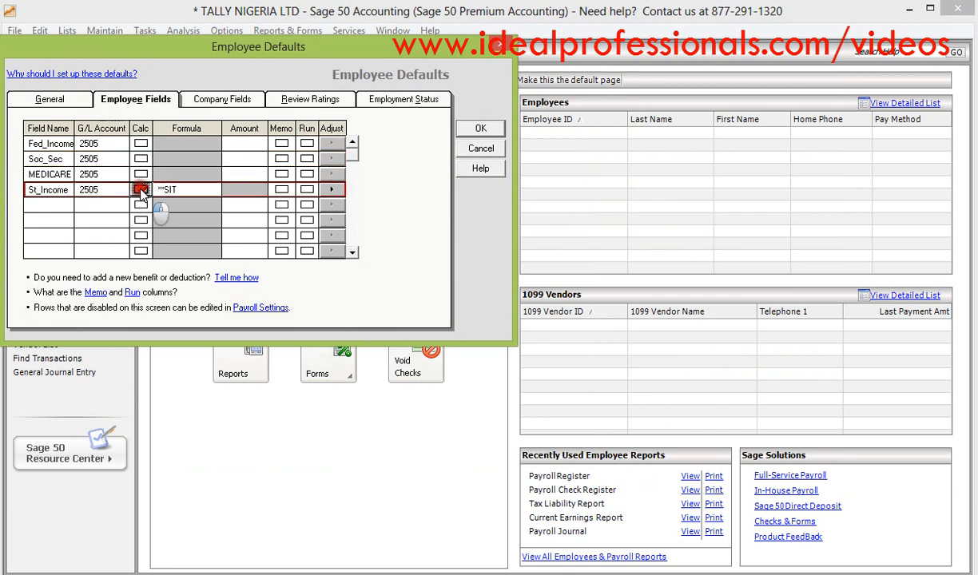
# - Clear the field names and G/L accounts of the Fed_Income, Soc_Sec, MEDICARE and St_Income employee fields
pyautogui.click(48, 144)
pyautogui.press('BackSpace')
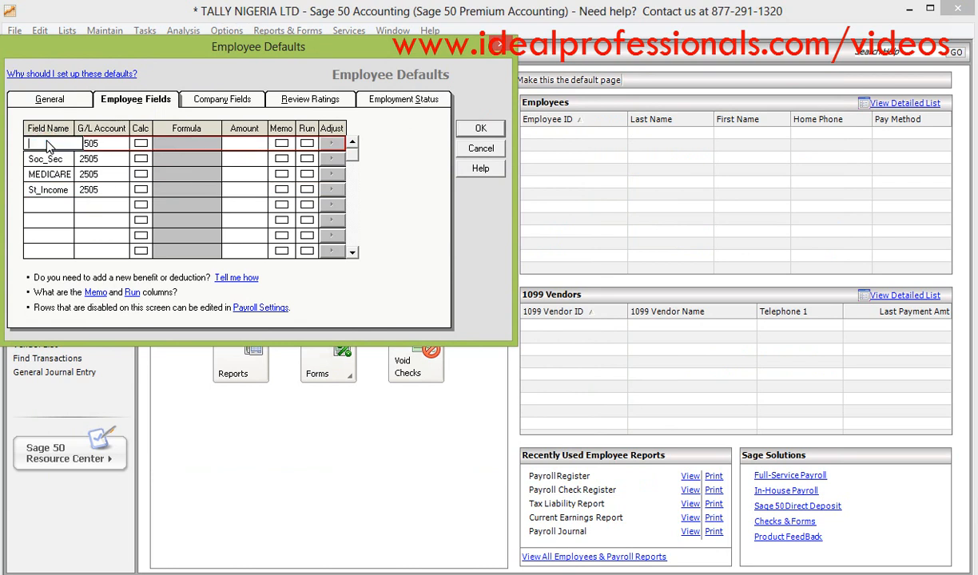
pyautogui.click(92, 145)
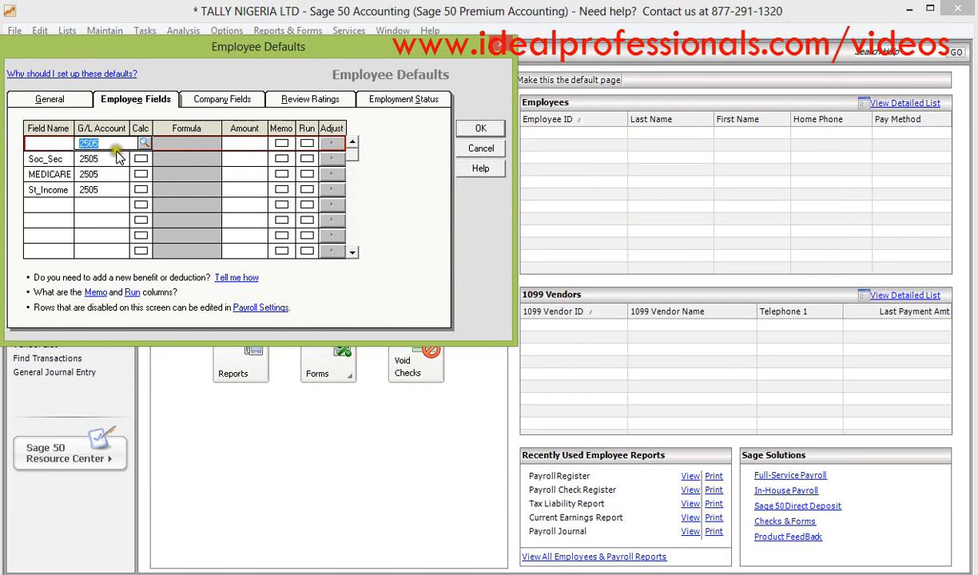
pyautogui.press('BackSpace')
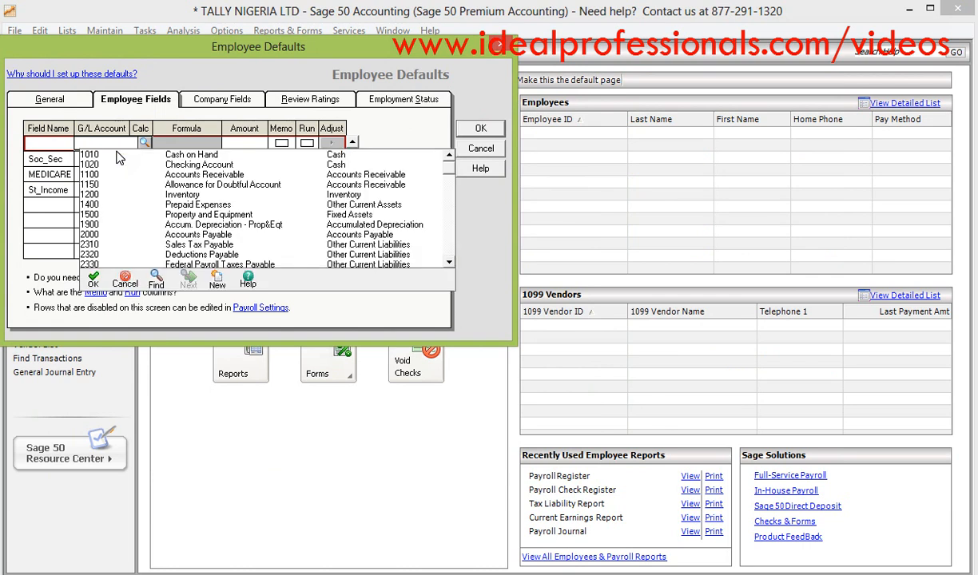
pyautogui.click(60, 160)
pyautogui.press('BackSpace')
pyautogui.click(94, 159)
pyautogui.press('BackSpace')
pyautogui.click(50, 175)
pyautogui.press('BackSpace')
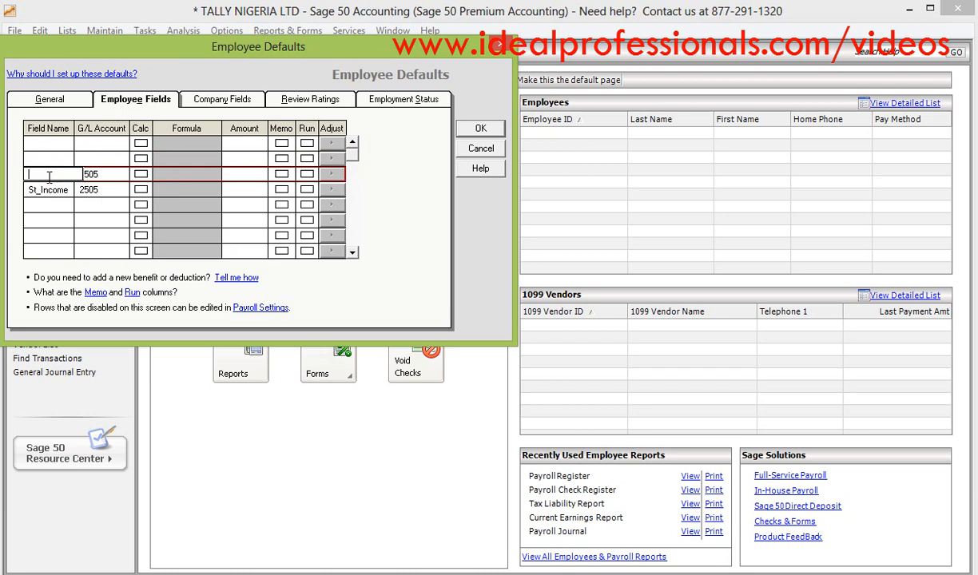
pyautogui.click(90, 176)
pyautogui.press('BackSpace')
pyautogui.click(50, 188)
pyautogui.press('BackSpace')
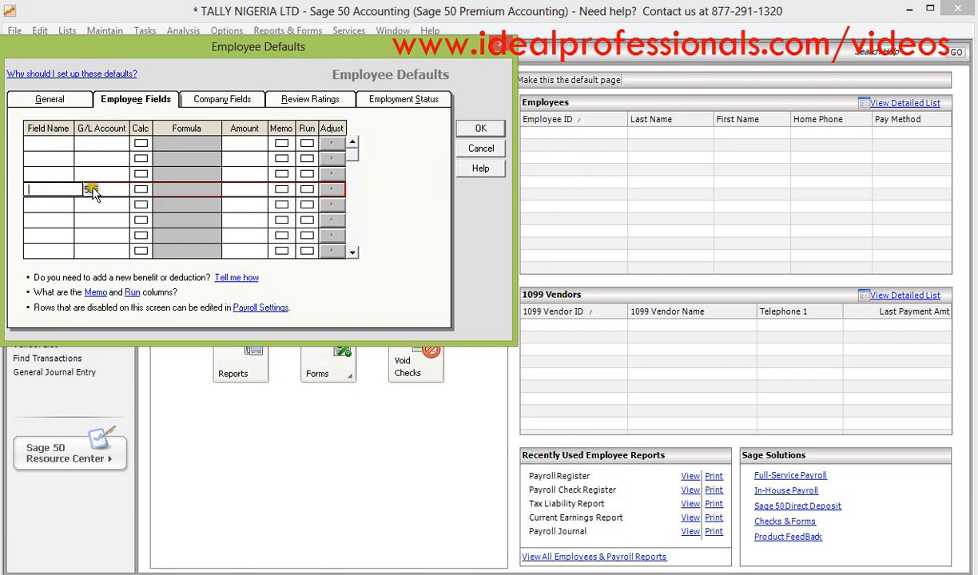
pyautogui.click(94, 192)
pyautogui.press('BackSpace')
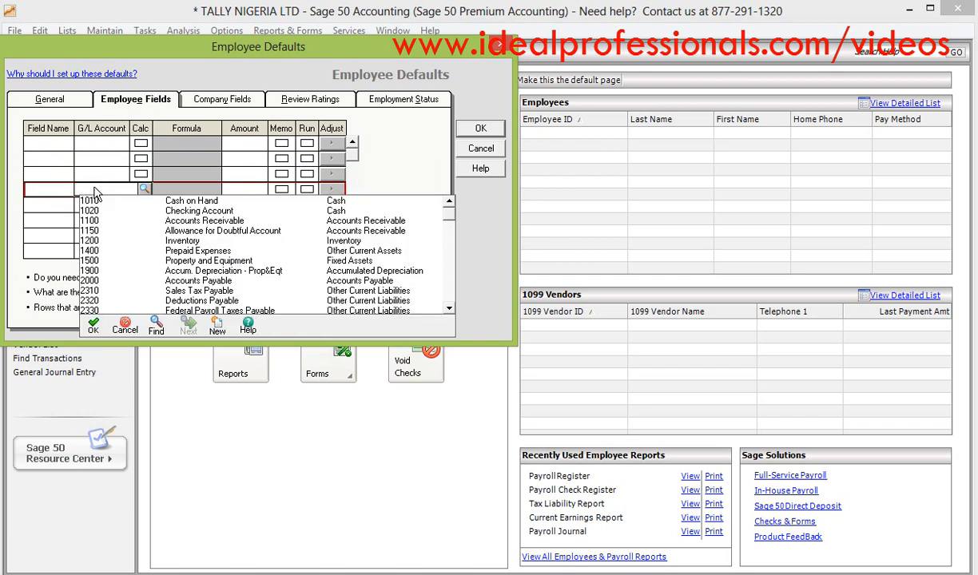
pyautogui.click(51, 144)
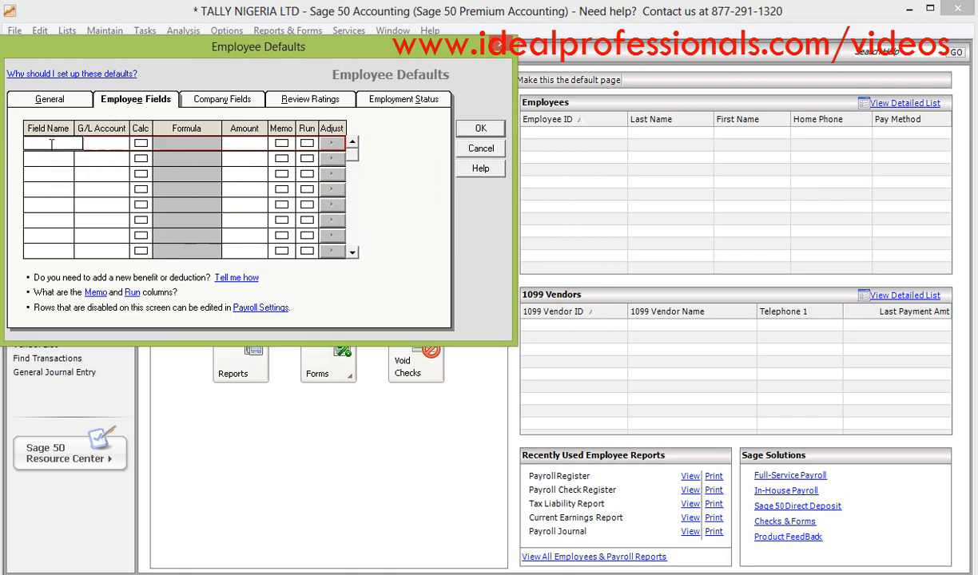
# - Add an employee field named PAYE and assign it G/L account 2505, PAYE PAYABLE
pyautogui.write('PAYE')
pyautogui.click(89, 143)
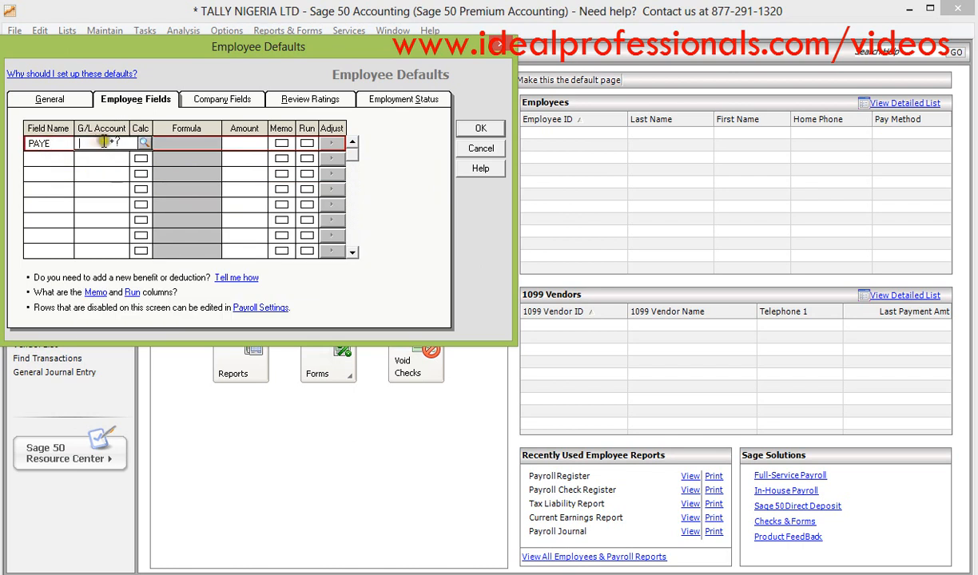
pyautogui.click(143, 143)
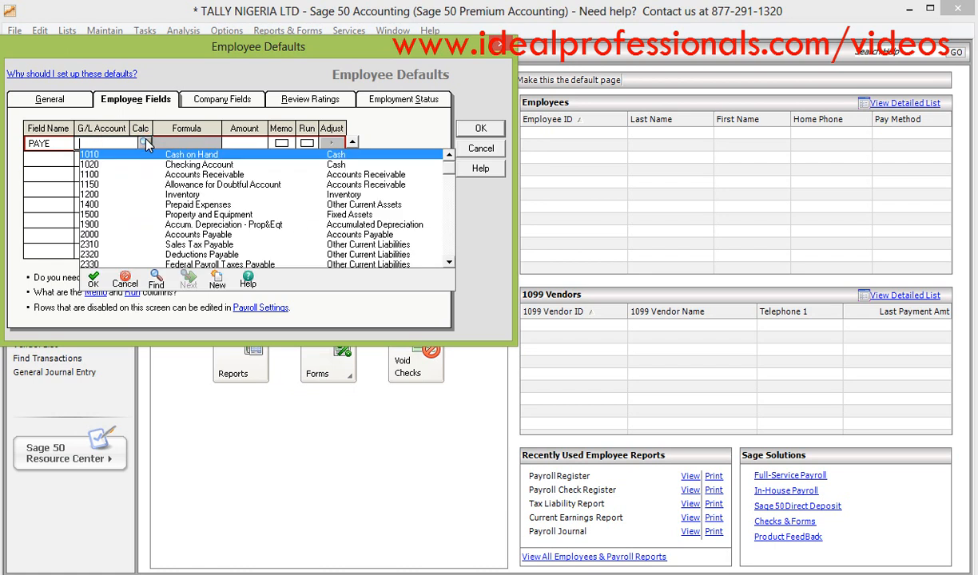
pyautogui.click(449, 266)
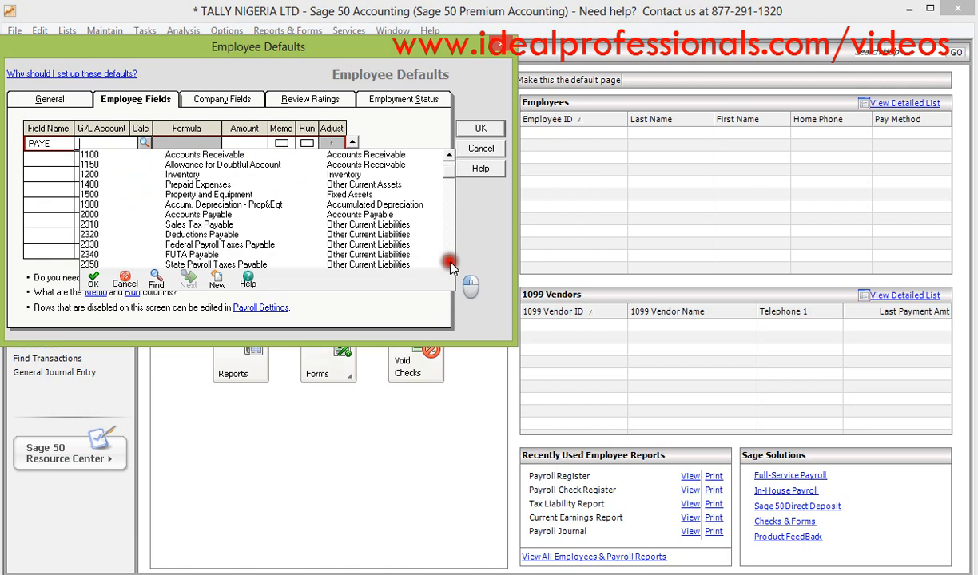
pyautogui.click(450, 264)
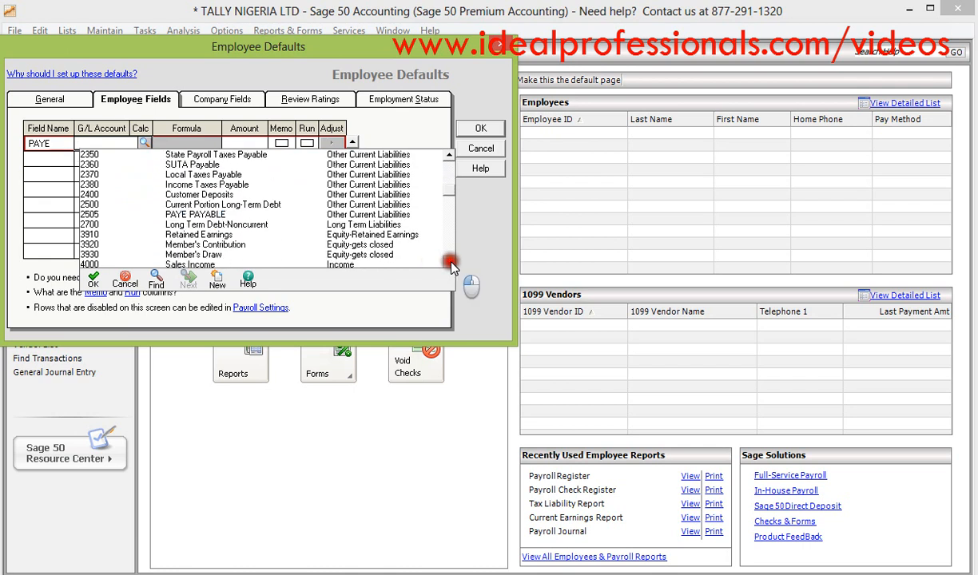
pyautogui.click(215, 214)
# - Name the second employee field PENSION and start a new general ledger account for it
pyautogui.click(58, 159)
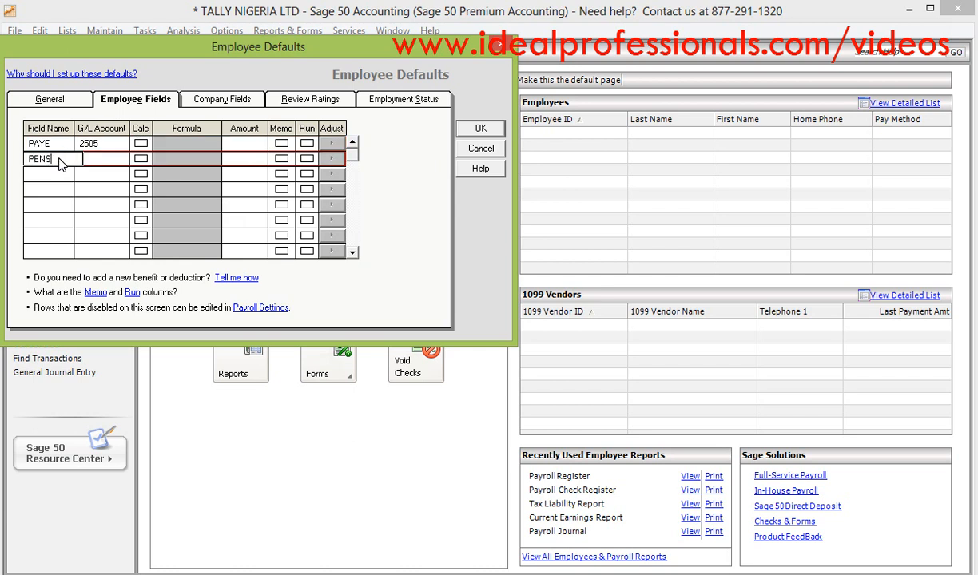
pyautogui.write('PENSION')
pyautogui.click(86, 159)
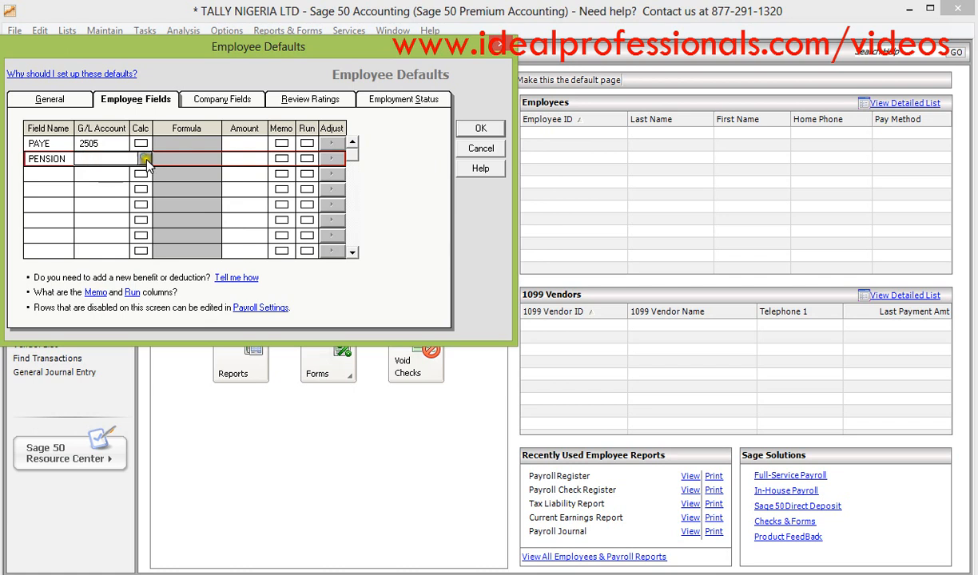
pyautogui.click(143, 158)
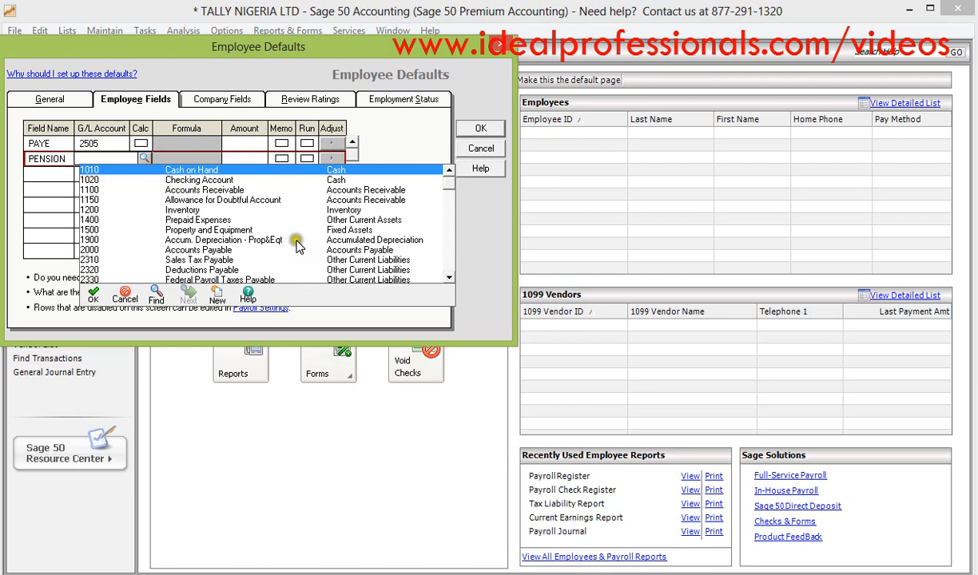
pyautogui.click(449, 280)
pyautogui.click(449, 279)
pyautogui.click(449, 280)
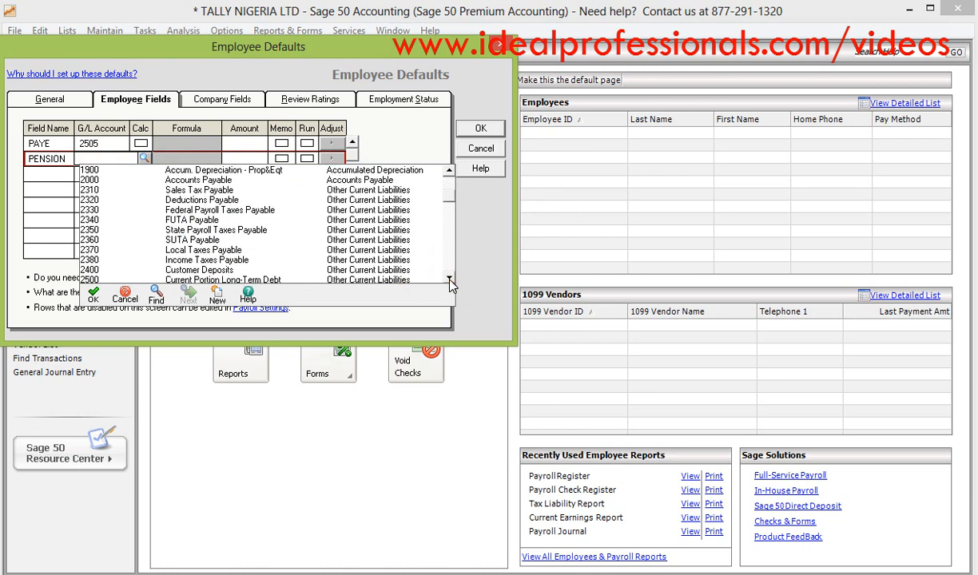
pyautogui.click(449, 280)
pyautogui.click(449, 280)
pyautogui.click(449, 279)
pyautogui.click(449, 279)
pyautogui.click(449, 280)
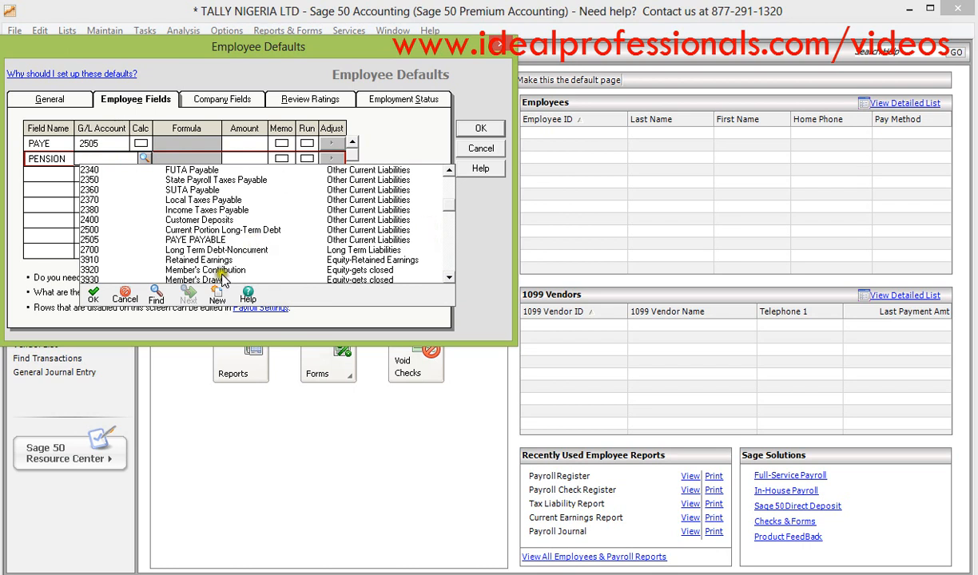
pyautogui.click(217, 297)
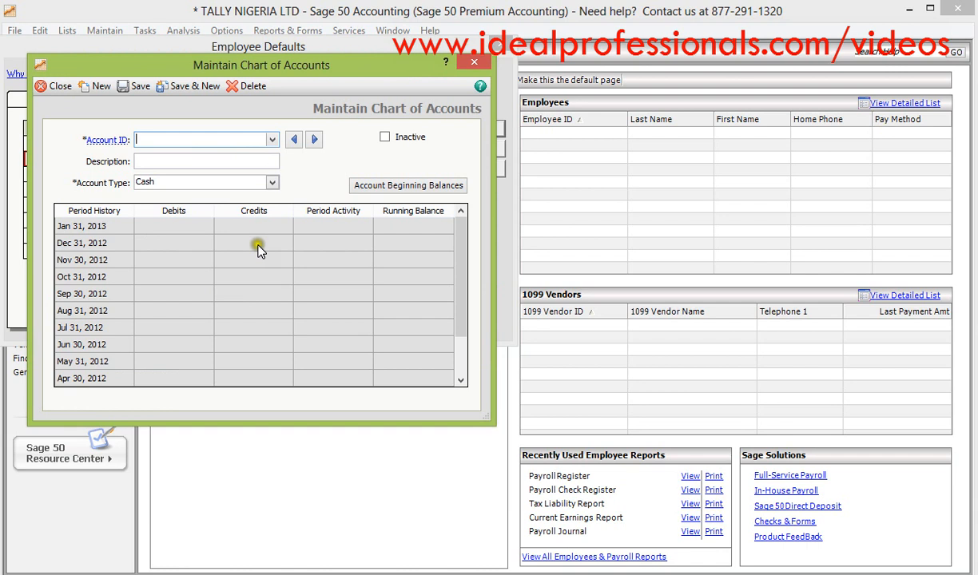
# - Try to turn the existing account 2505 into the pension account by changing its description to PENSION PAYABLE
pyautogui.click(273, 139)
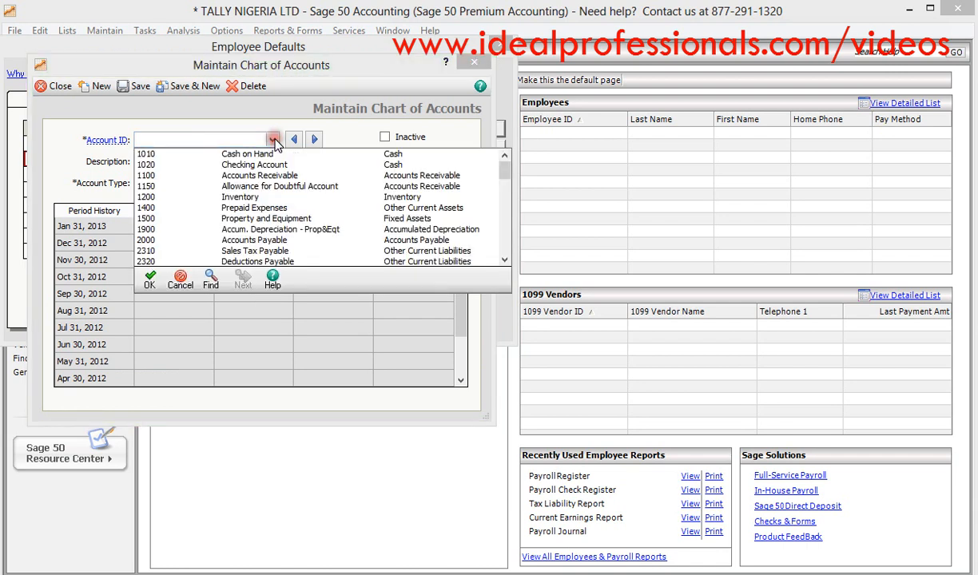
pyautogui.click(506, 261)
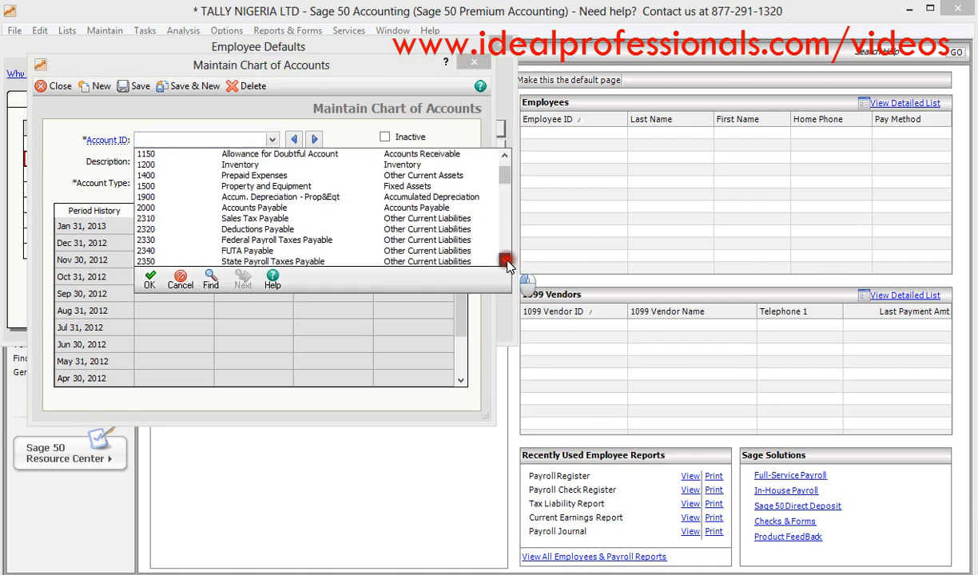
pyautogui.click(507, 261)
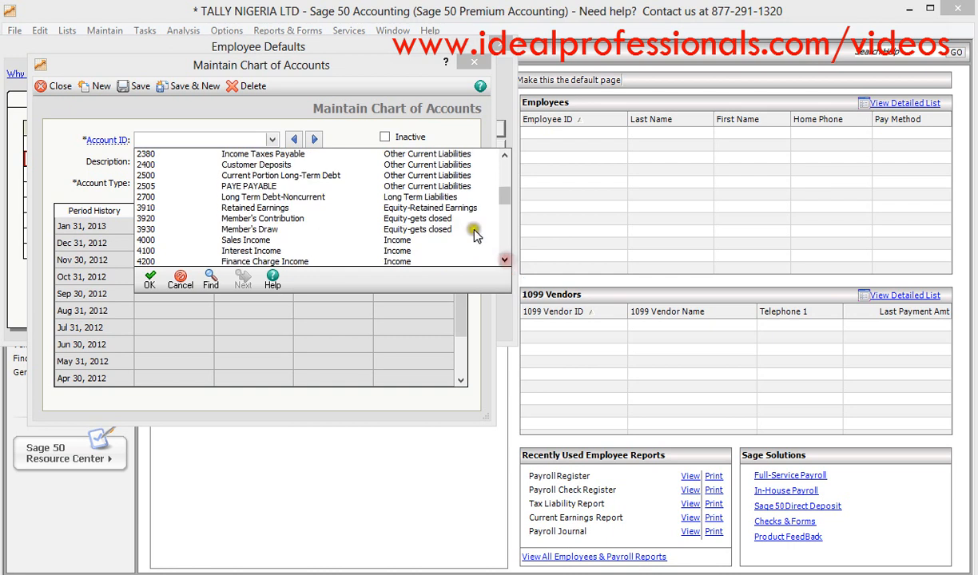
pyautogui.click(432, 186)
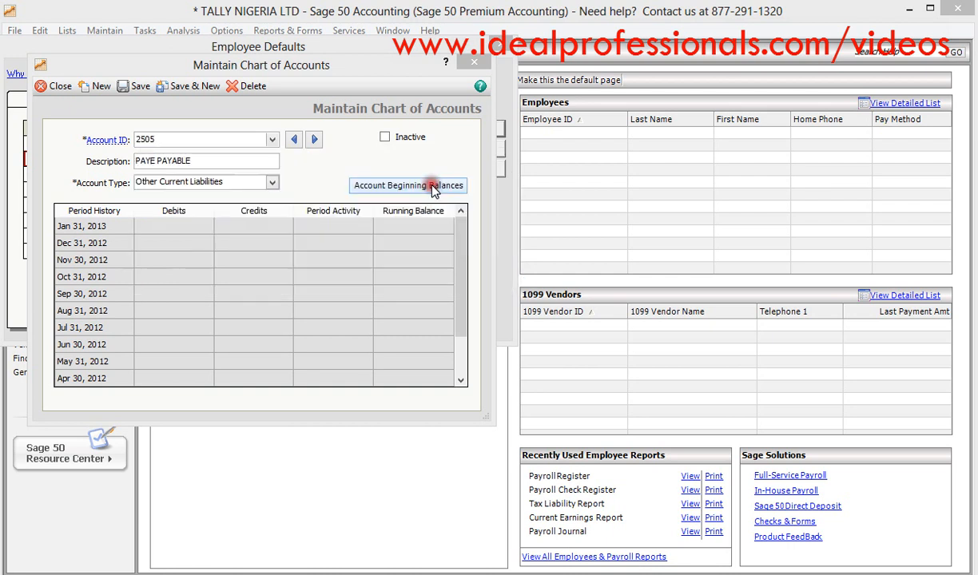
pyautogui.click(155, 160)
pyautogui.press('BackSpace')
pyautogui.press('BackSpace')
pyautogui.press('BackSpace')
pyautogui.press('BackSpace')
pyautogui.press('BackSpace')
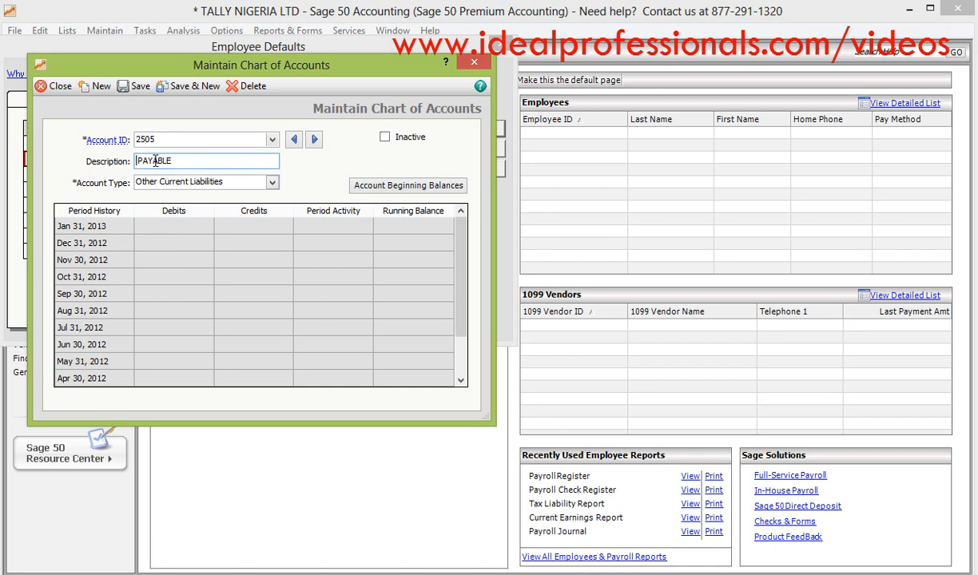
pyautogui.write('PENSION')
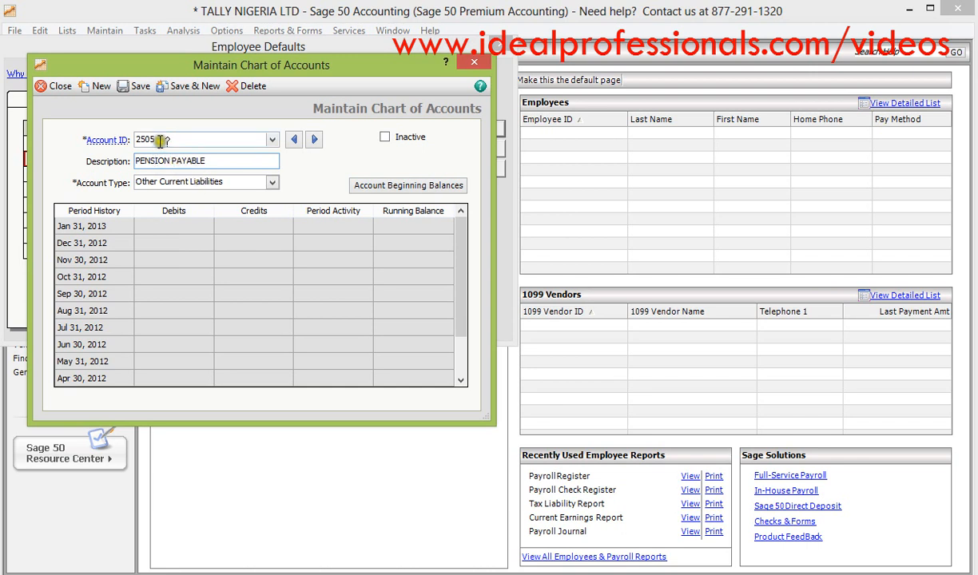
pyautogui.click(161, 140)
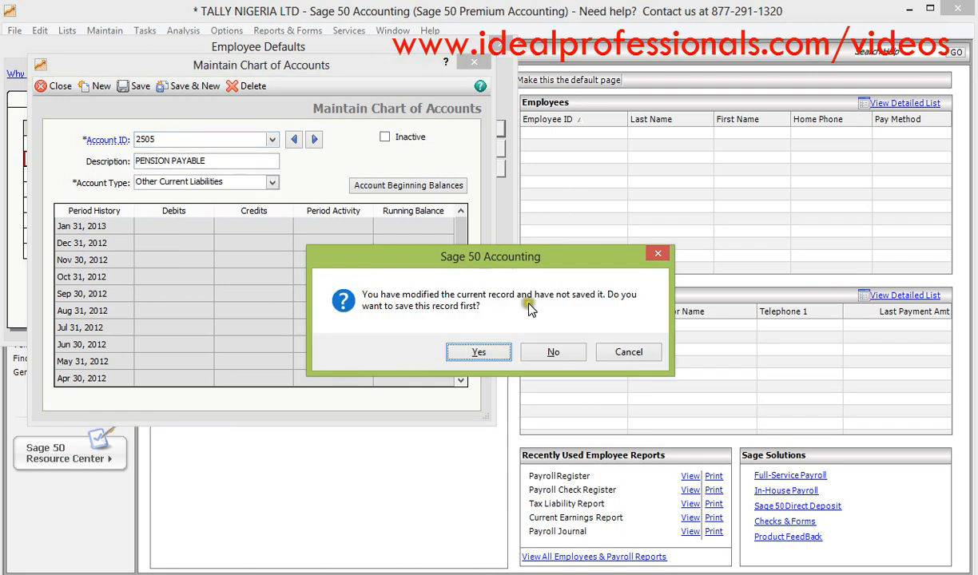
pyautogui.click(551, 352)
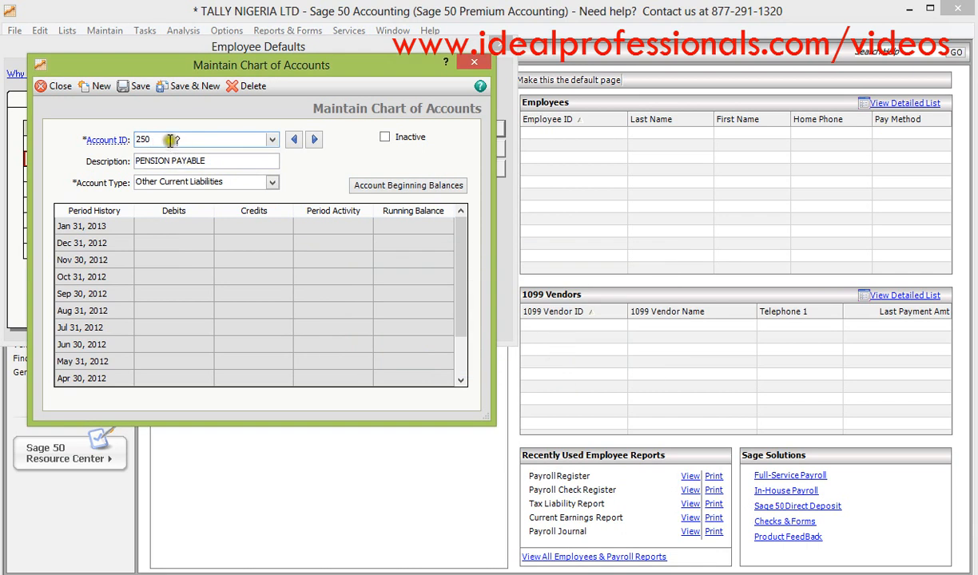
# - Create the Other Current Liabilities account 2508 with the description PENSION PAYABLE and assign it to the PENSION field
pyautogui.click(271, 140)
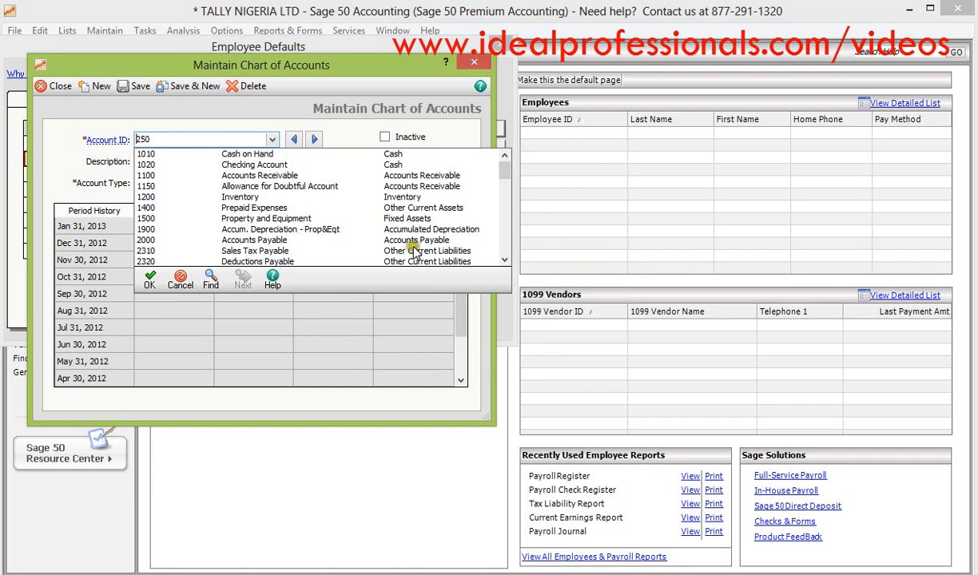
pyautogui.click(504, 260)
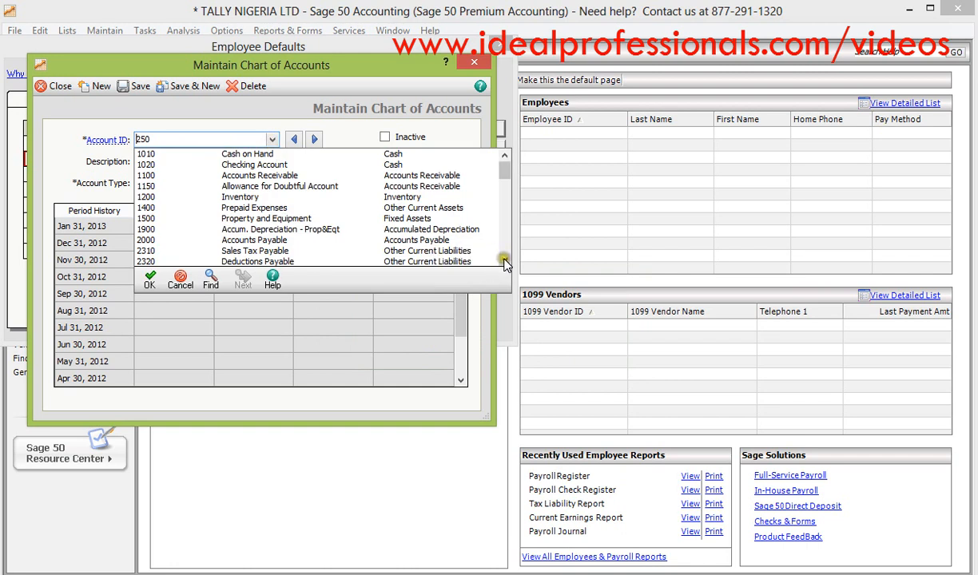
pyautogui.click(504, 260)
pyautogui.click(505, 261)
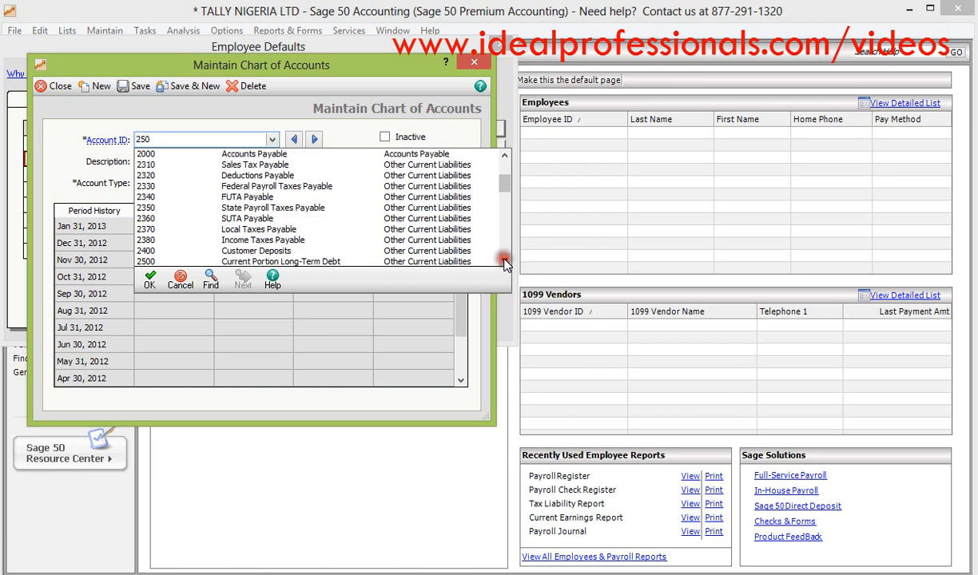
pyautogui.click(504, 260)
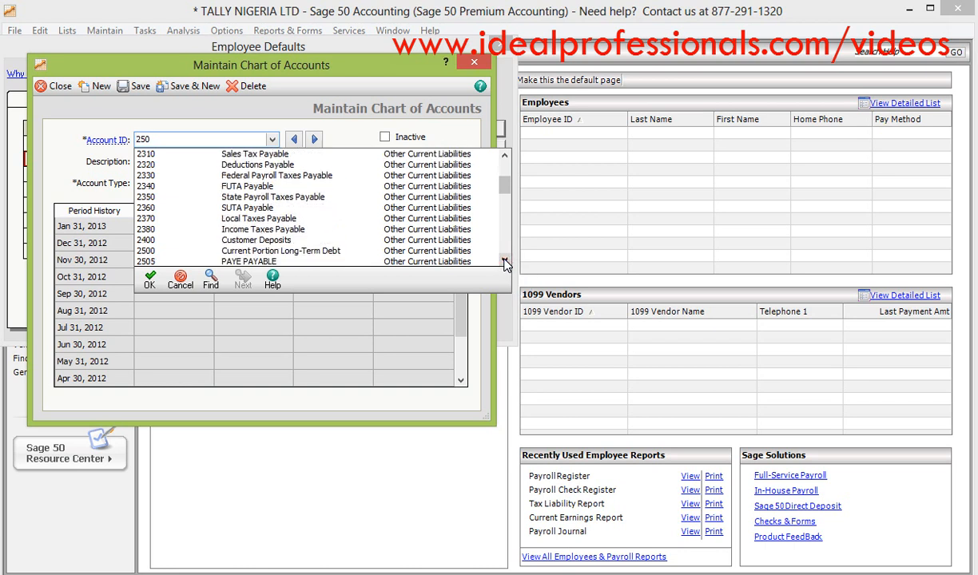
pyautogui.click(504, 261)
pyautogui.click(504, 261)
pyautogui.click(505, 260)
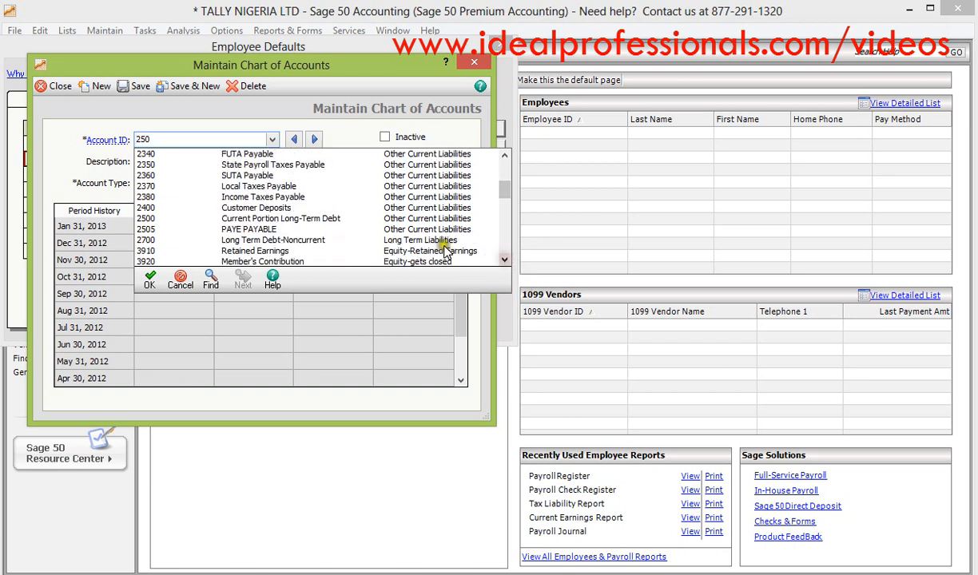
pyautogui.doubleClick(391, 230)
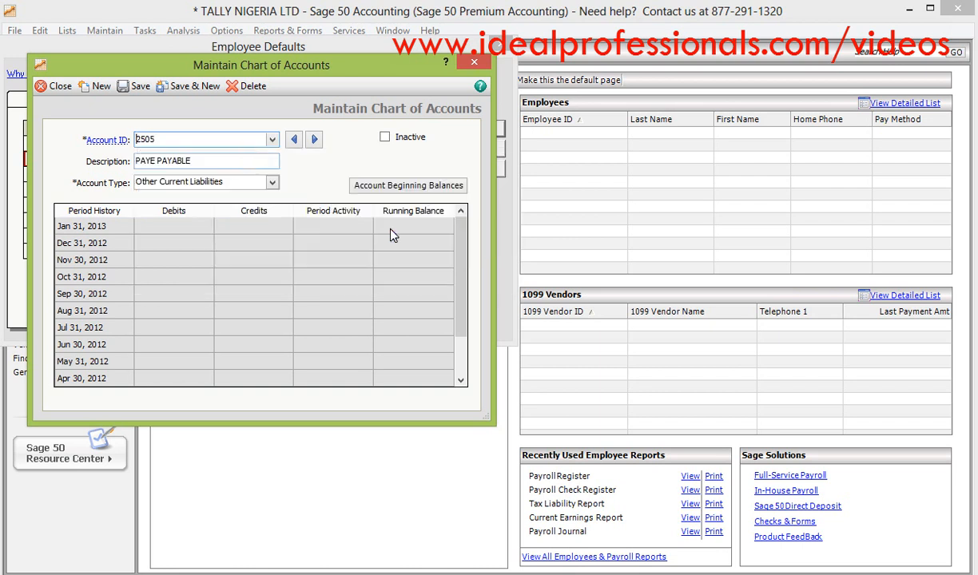
pyautogui.click(162, 140)
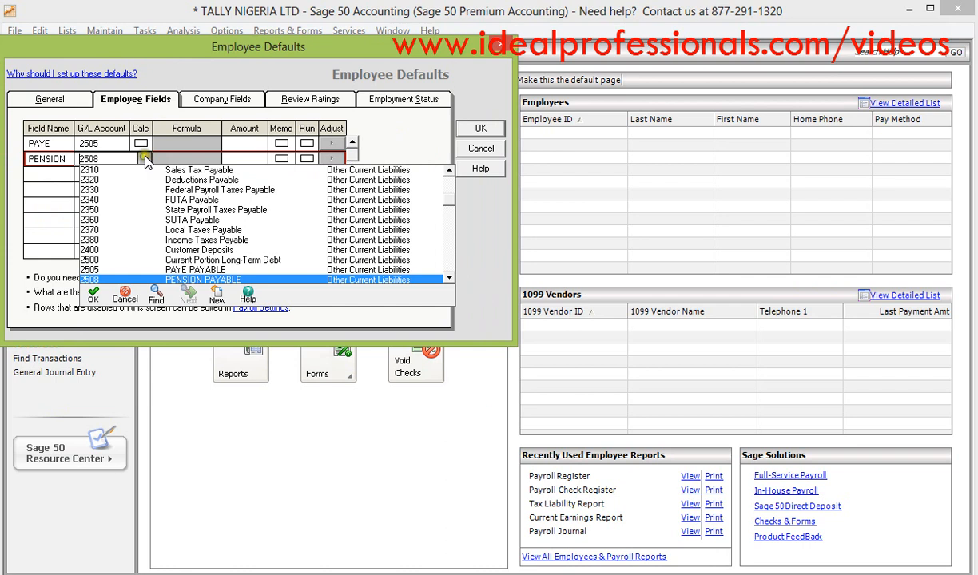
pyautogui.click(146, 160)
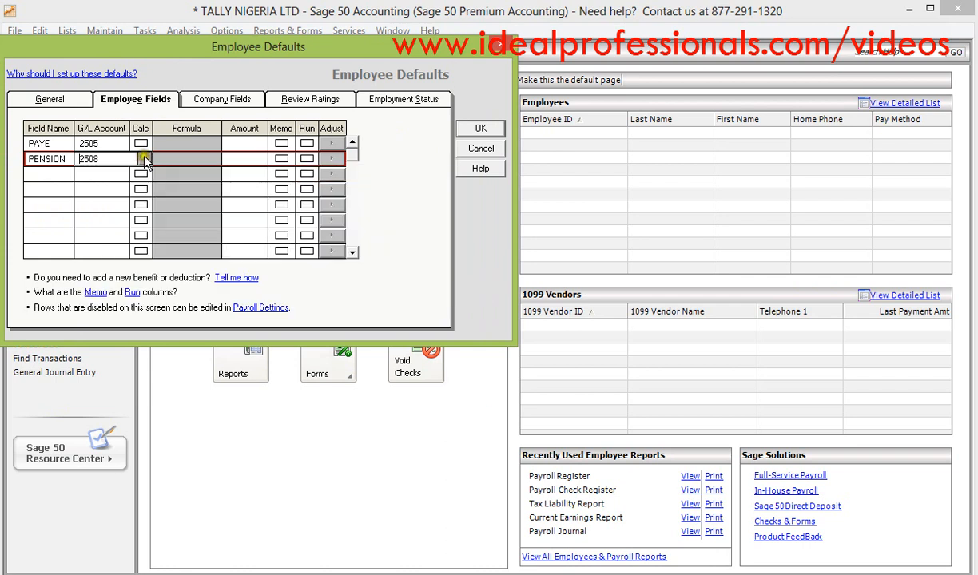
# - Add a third employee field named STAFFLOAN
pyautogui.click(58, 178)
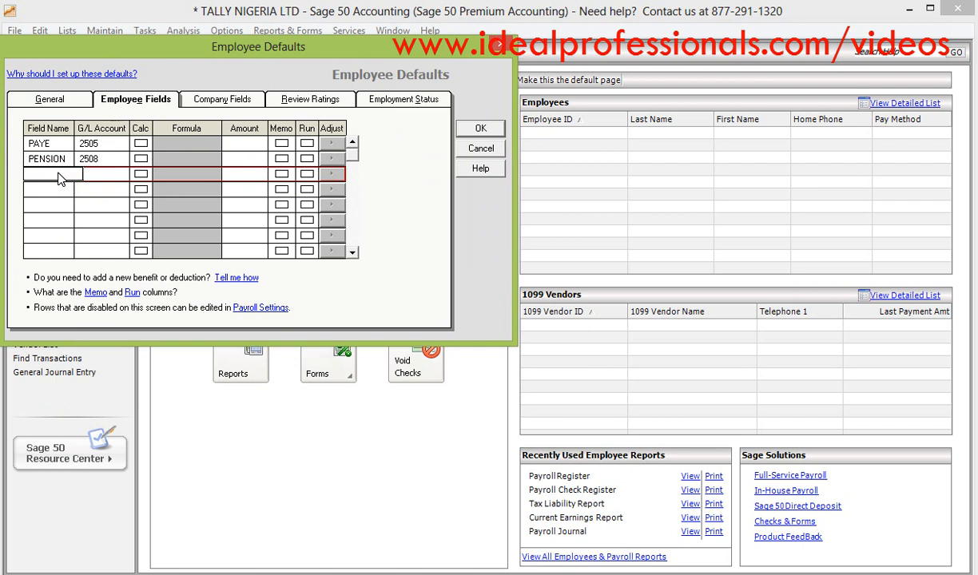
pyautogui.write('STAFFLOAN')
# - Look through the existing general ledger accounts for the STAFFLOAN field and start a new account for it
pyautogui.click(95, 172)
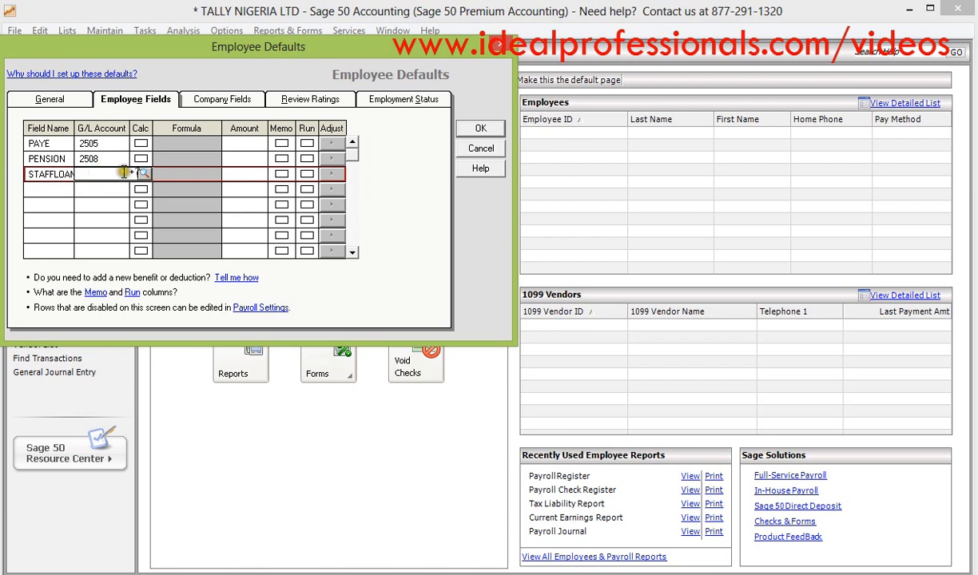
pyautogui.click(144, 173)
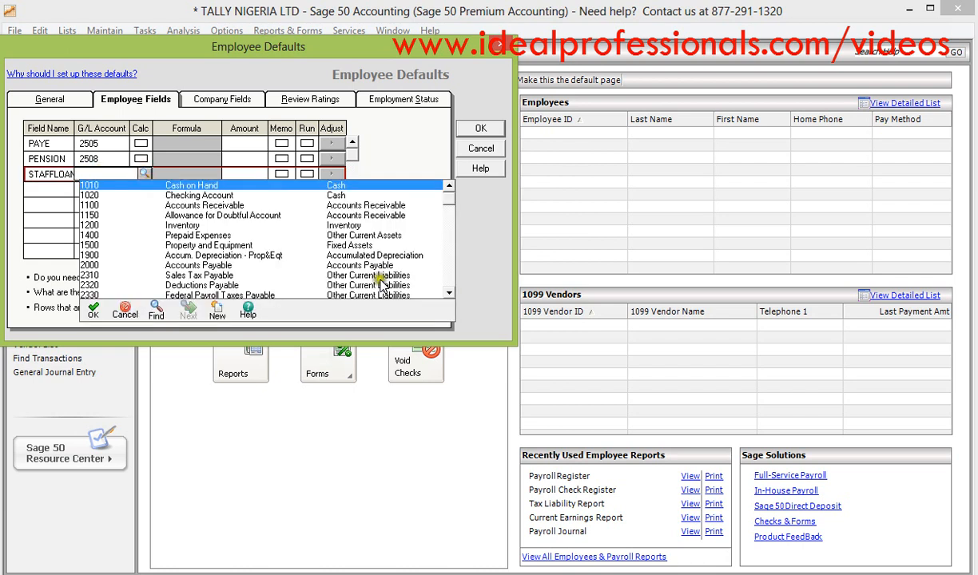
pyautogui.click(450, 294)
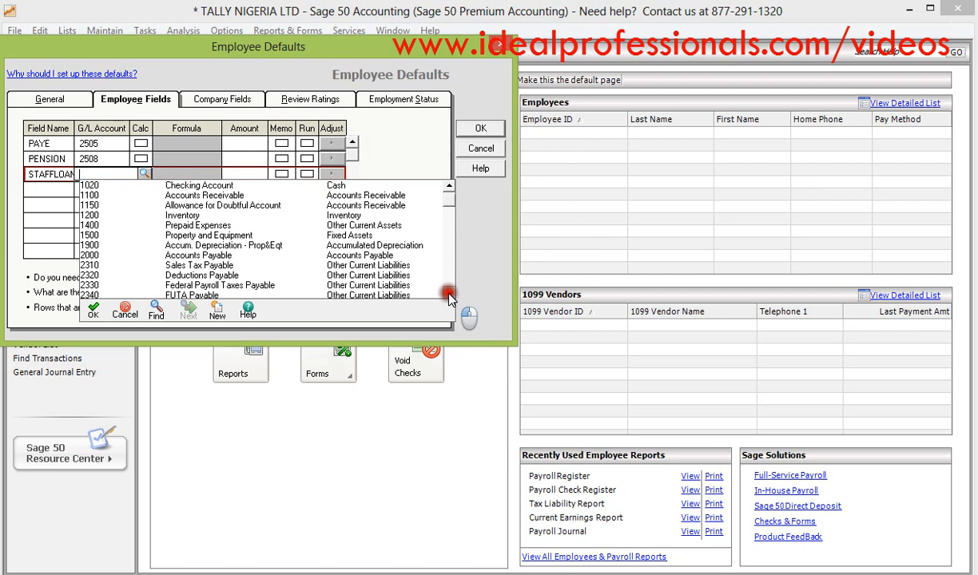
pyautogui.click(449, 295)
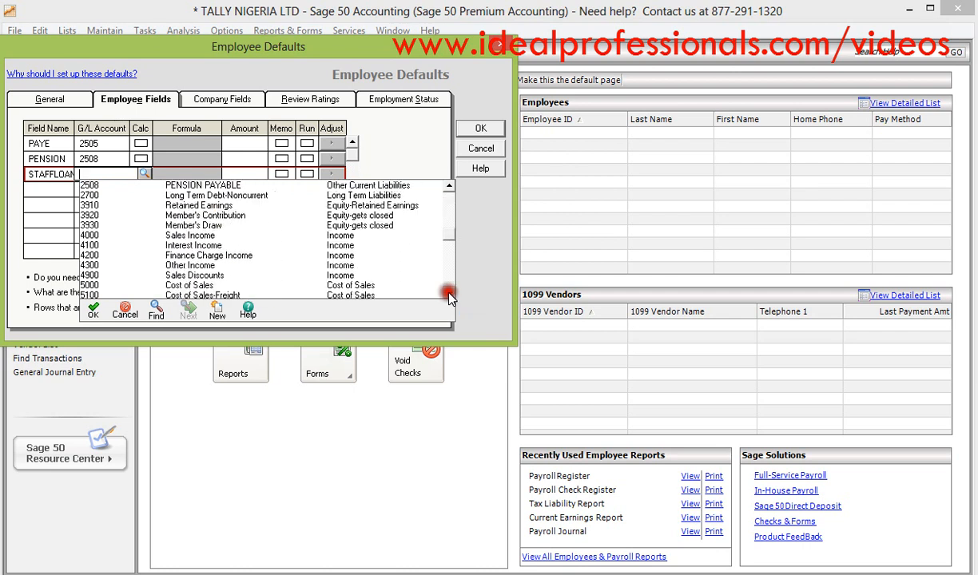
pyautogui.click(449, 296)
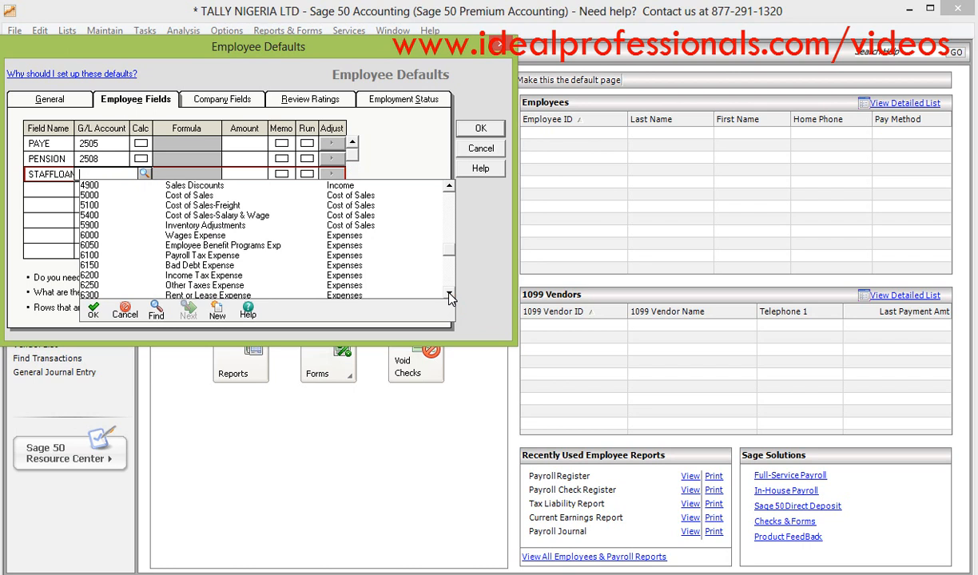
pyautogui.click(449, 186)
pyautogui.click(449, 186)
pyautogui.click(449, 186)
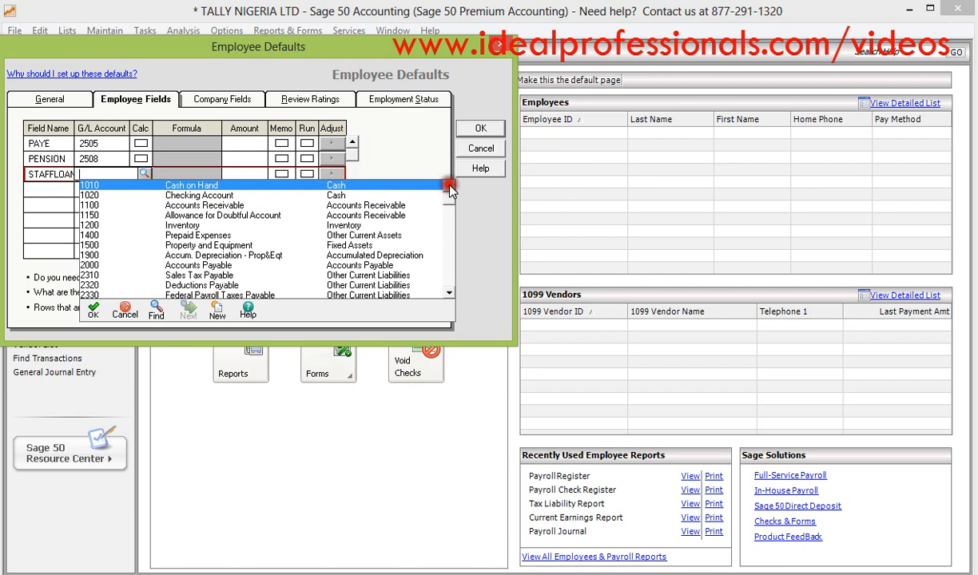
pyautogui.click(449, 294)
pyautogui.click(449, 294)
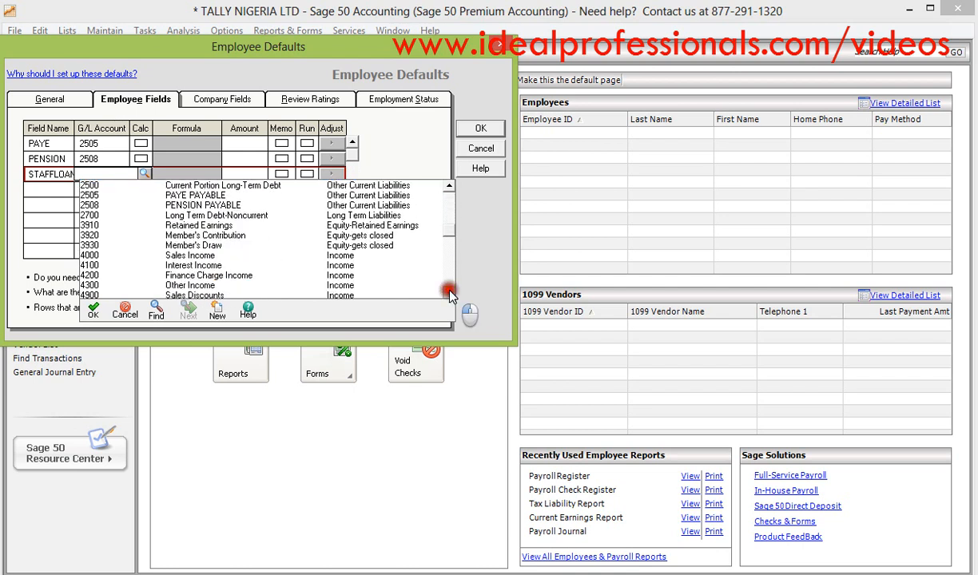
pyautogui.click(449, 293)
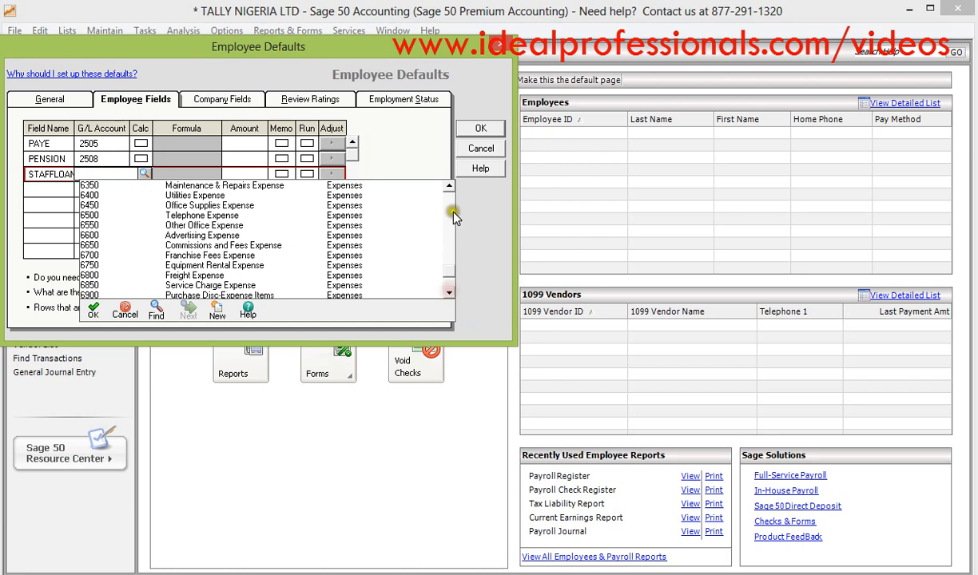
pyautogui.click(217, 307)
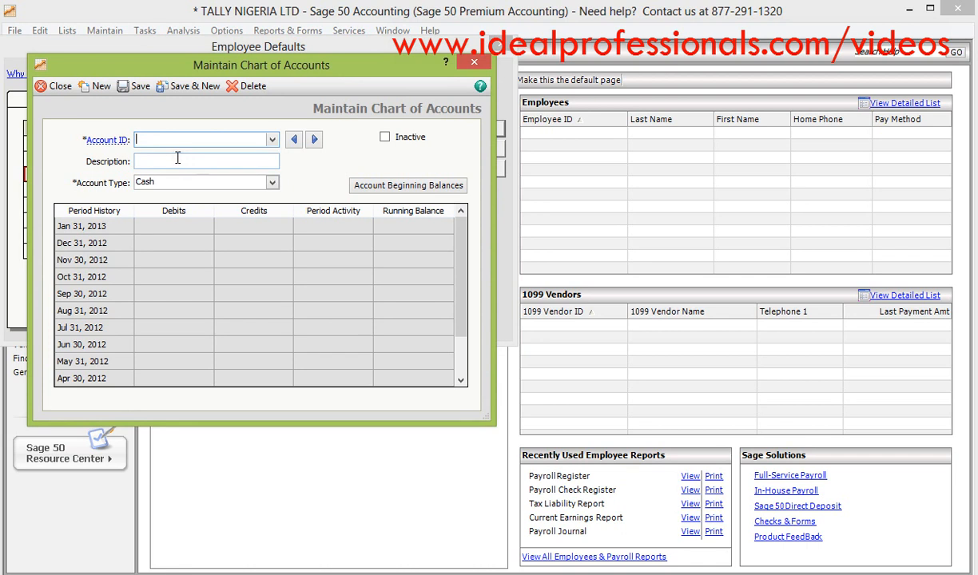
pyautogui.write('5')
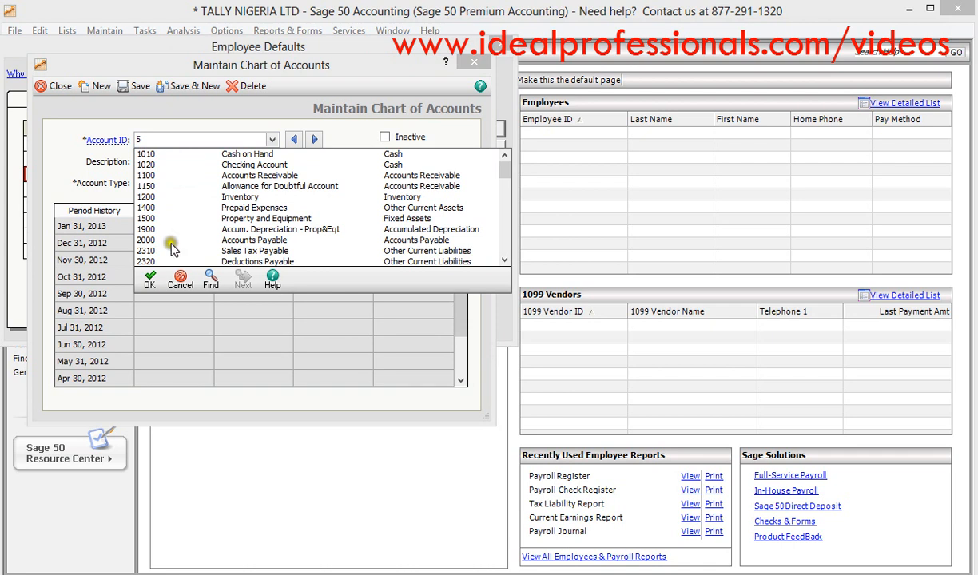
pyautogui.click(181, 280)
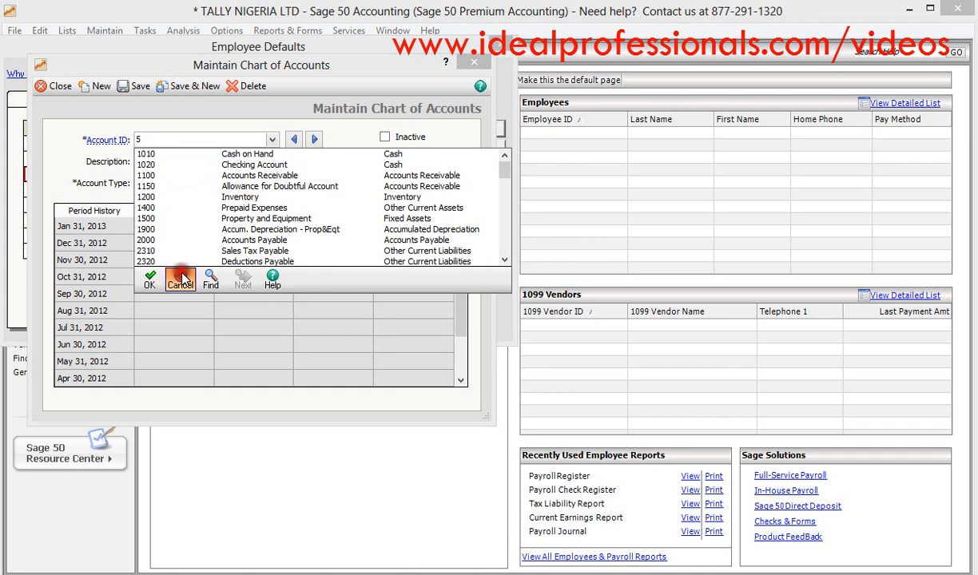
pyautogui.click(140, 140)
pyautogui.write('5')
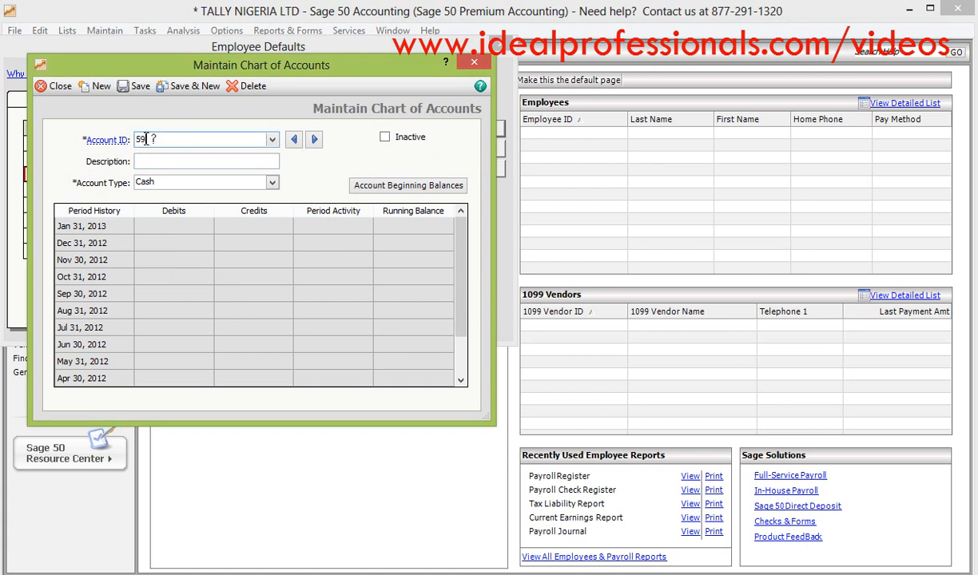
pyautogui.click(550, 356)
pyautogui.write('000')
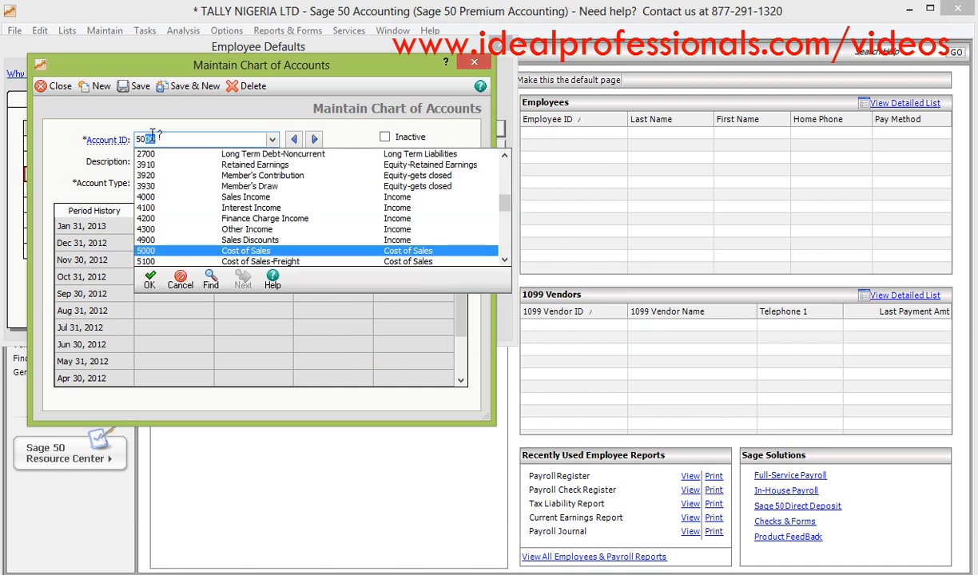
pyautogui.click(143, 139)
pyautogui.click(164, 138)
pyautogui.press('BackSpace')
pyautogui.press('BackSpace')
pyautogui.press('BackSpace')
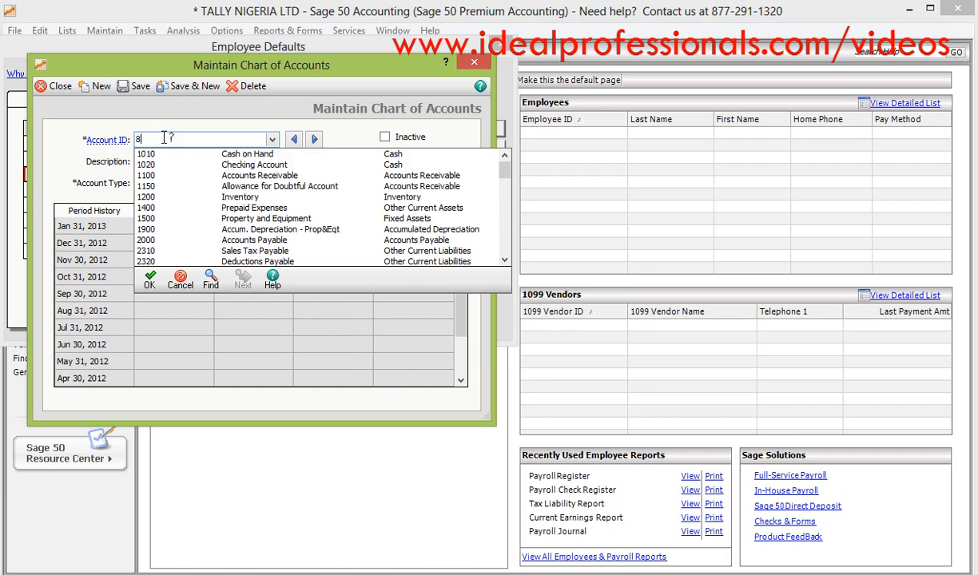
# - Create the Other Current Assets account 8900 with the description STAFF LOAN and assign it to the STAFFLOAN field
pyautogui.press('Tab')
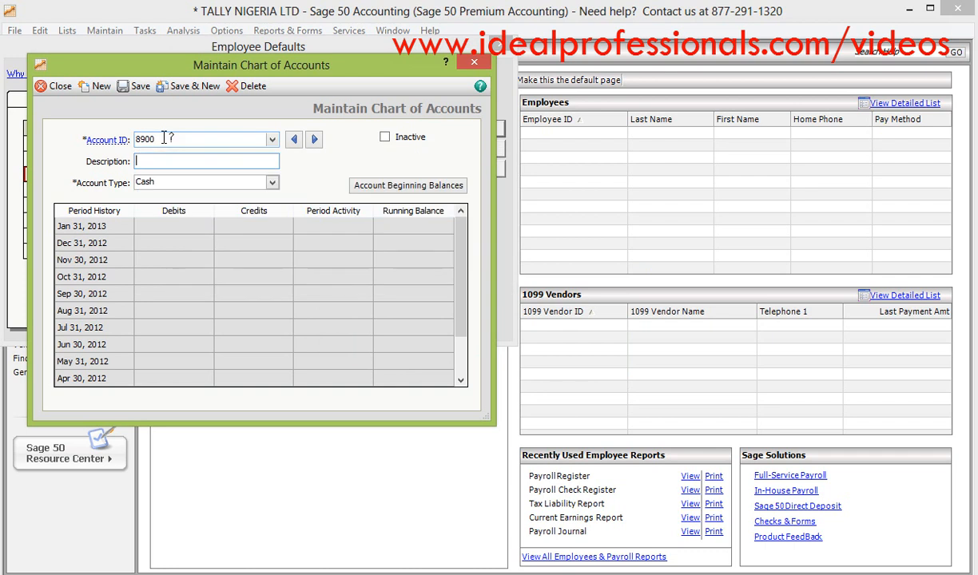
pyautogui.write('STAFF LOAN')
pyautogui.click(273, 184)
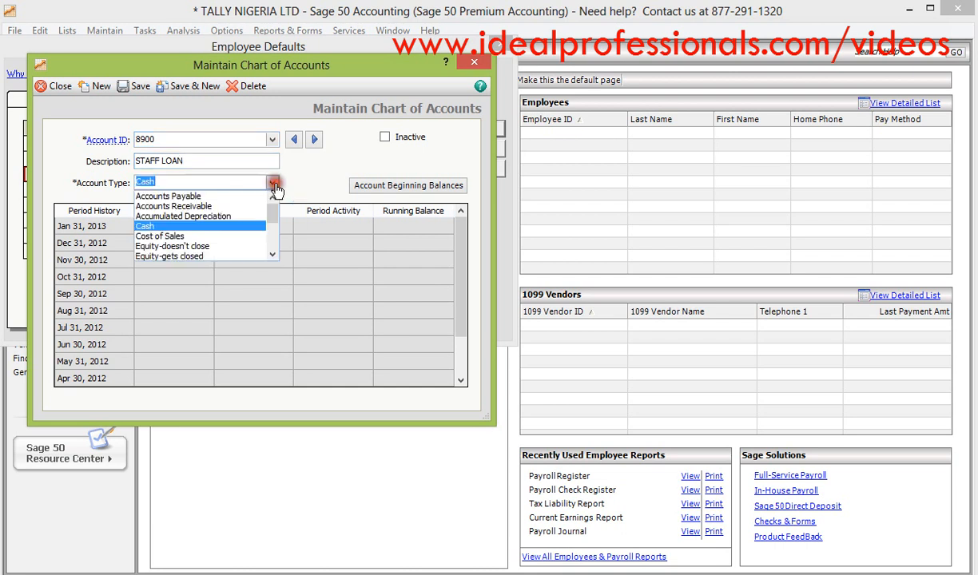
pyautogui.click(273, 254)
pyautogui.click(274, 254)
pyautogui.click(227, 250)
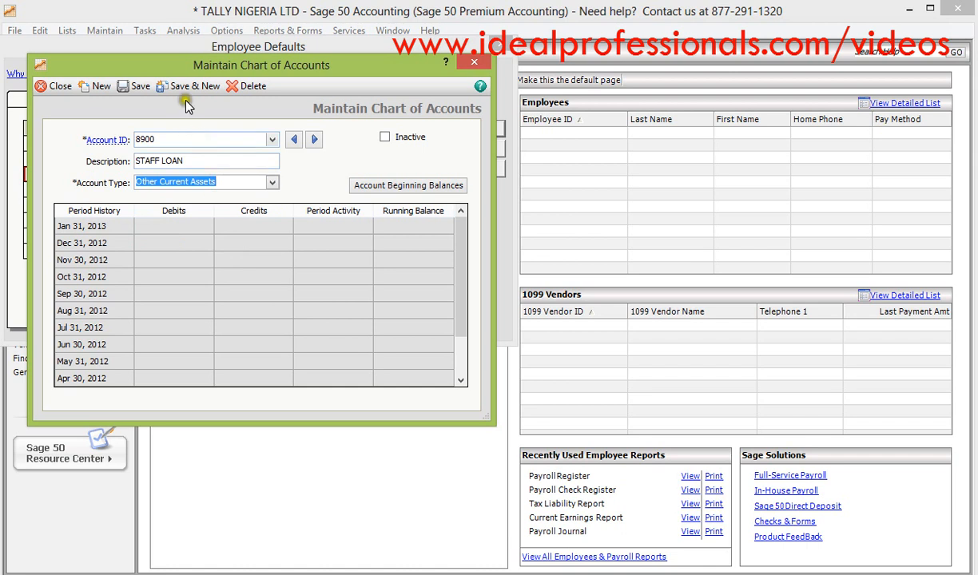
pyautogui.click(140, 87)
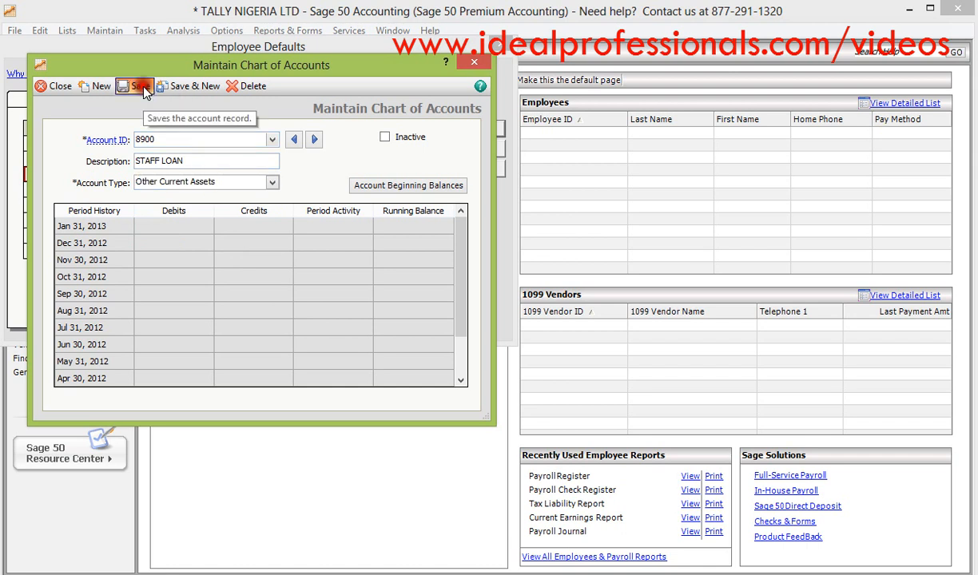
pyautogui.click(54, 85)
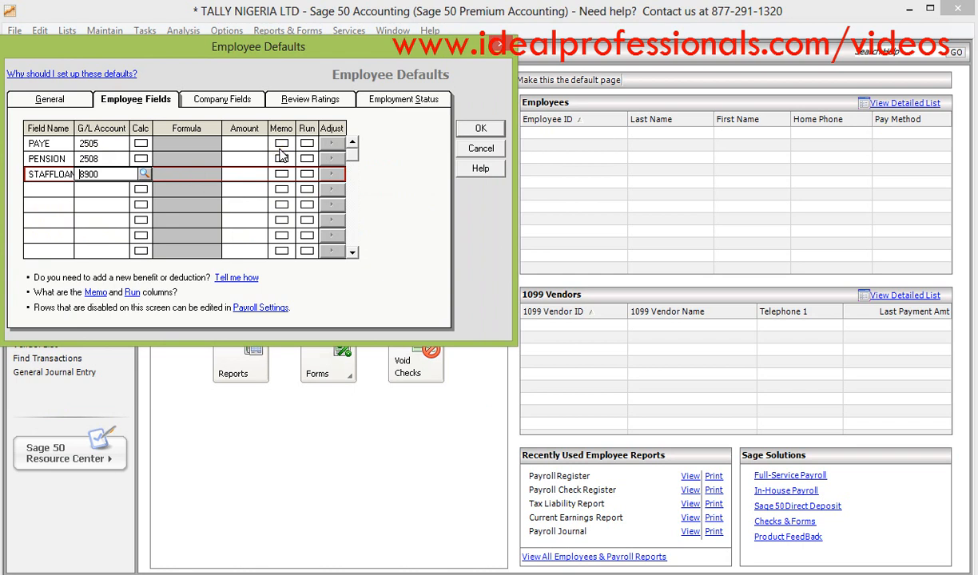
# - Turn off calculation for the company fields Soc_Sec_C, Medicare_C, Fed_Unemp_C and St_Unemp_C in the employee defaults
pyautogui.click(238, 103)
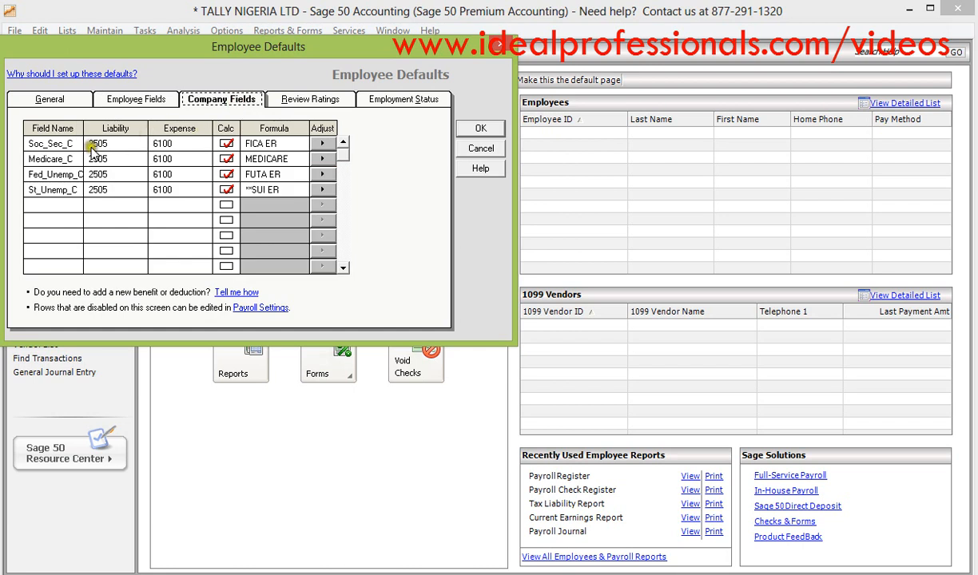
pyautogui.click(226, 144)
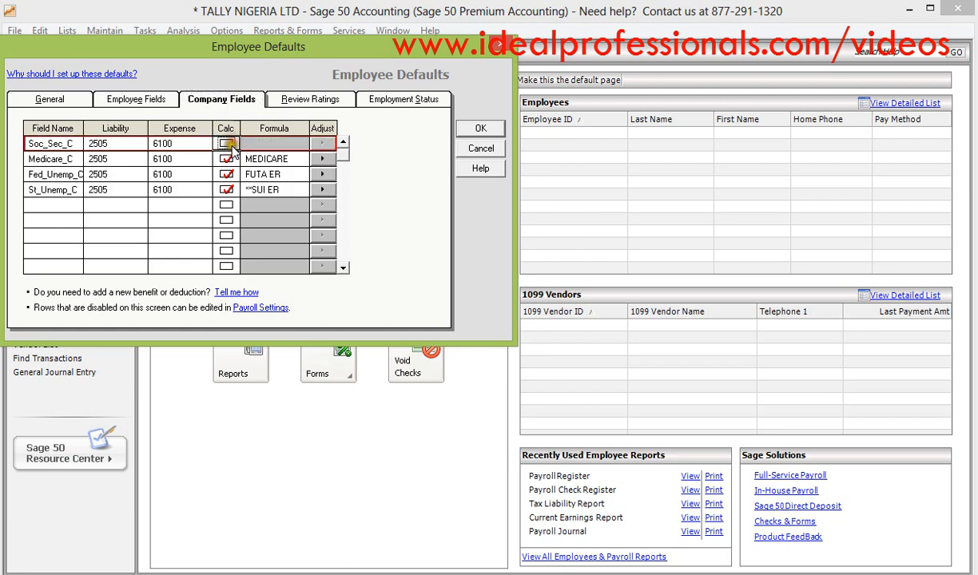
pyautogui.click(228, 159)
pyautogui.click(226, 159)
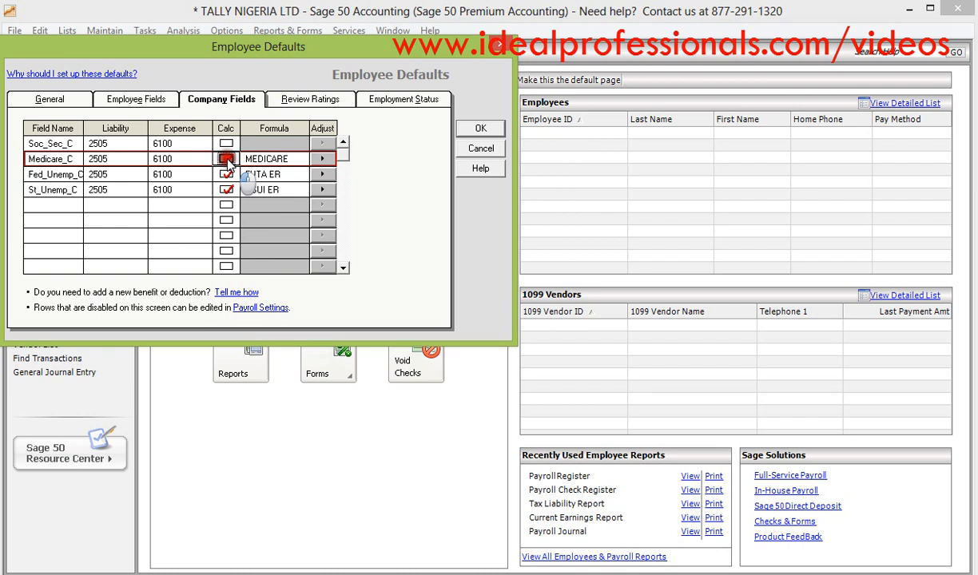
pyautogui.click(226, 174)
pyautogui.click(226, 189)
# - Clear the names, liability accounts and expense accounts of all four company fields, and save the employee defaults
pyautogui.click(164, 143)
pyautogui.press('BackSpace')
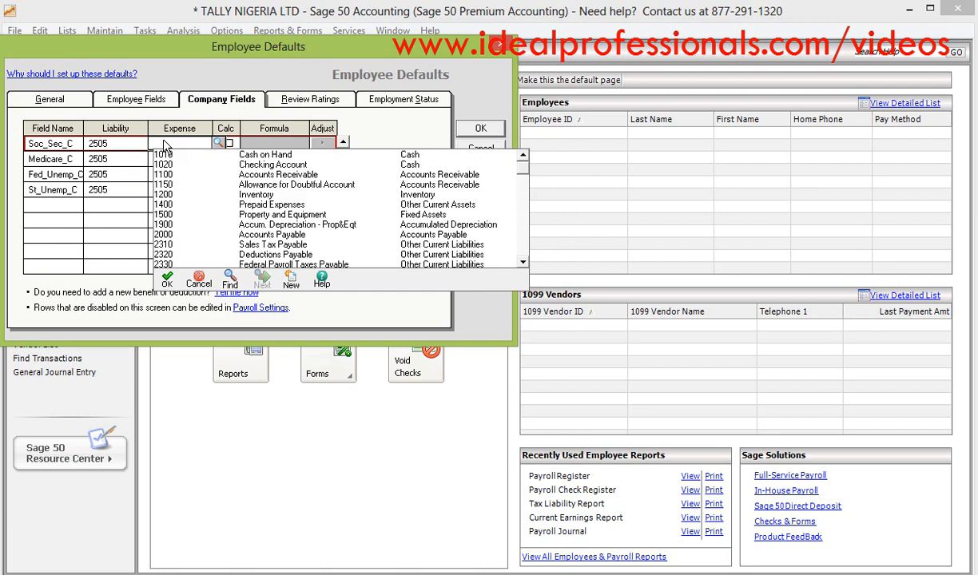
pyautogui.click(114, 147)
pyautogui.press('BackSpace')
pyautogui.click(64, 146)
pyautogui.press('BackSpace')
pyautogui.click(64, 158)
pyautogui.press('BackSpace')
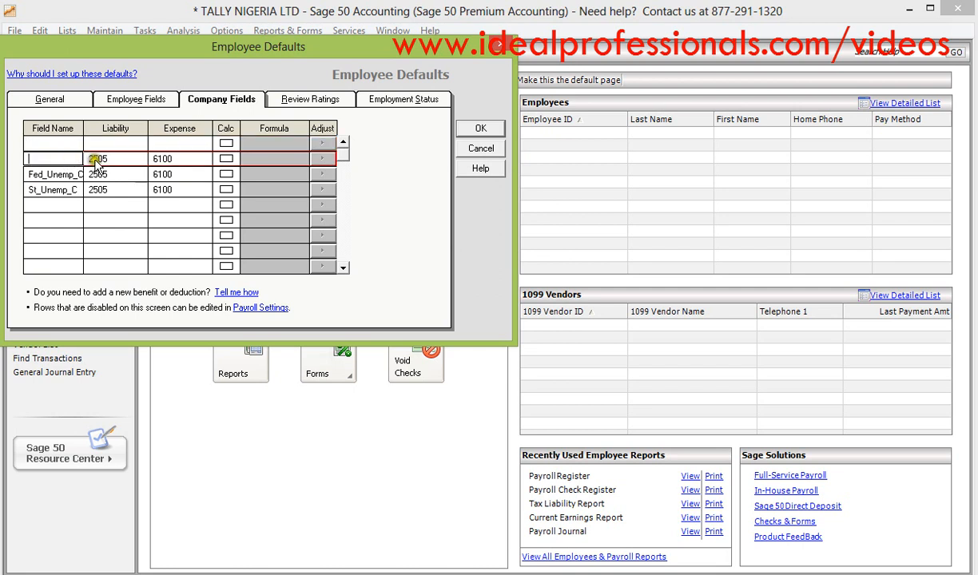
pyautogui.click(97, 159)
pyautogui.click(68, 143)
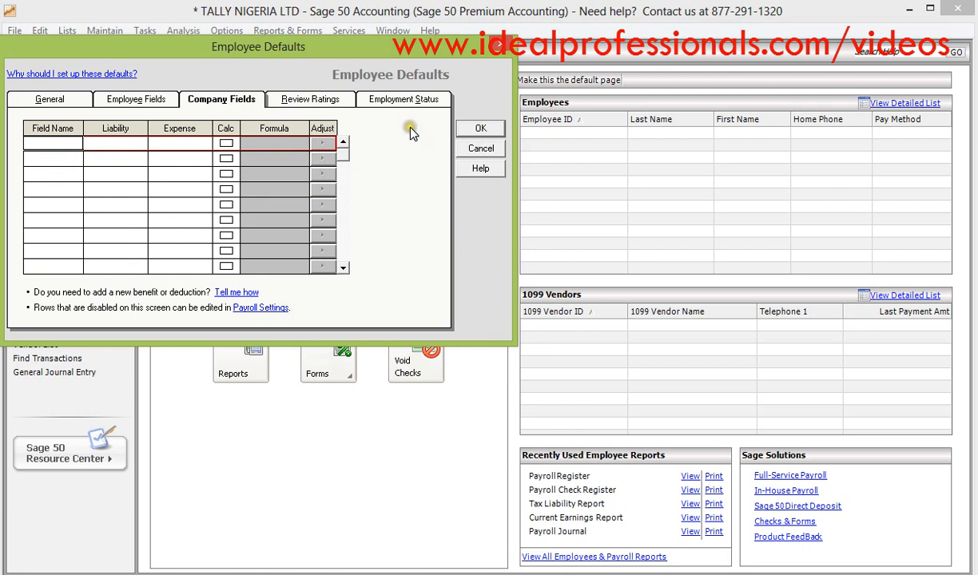
pyautogui.click(170, 102)
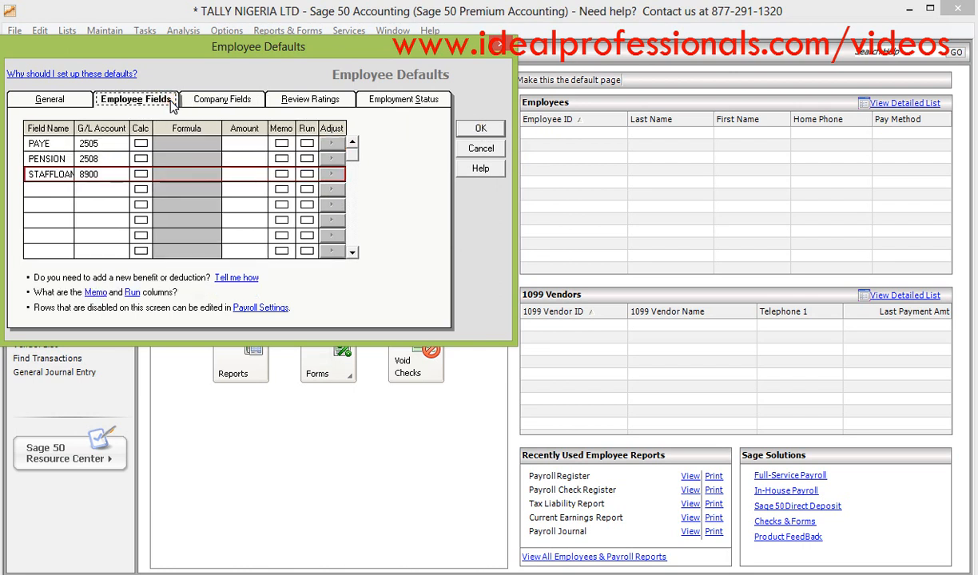
pyautogui.click(478, 129)
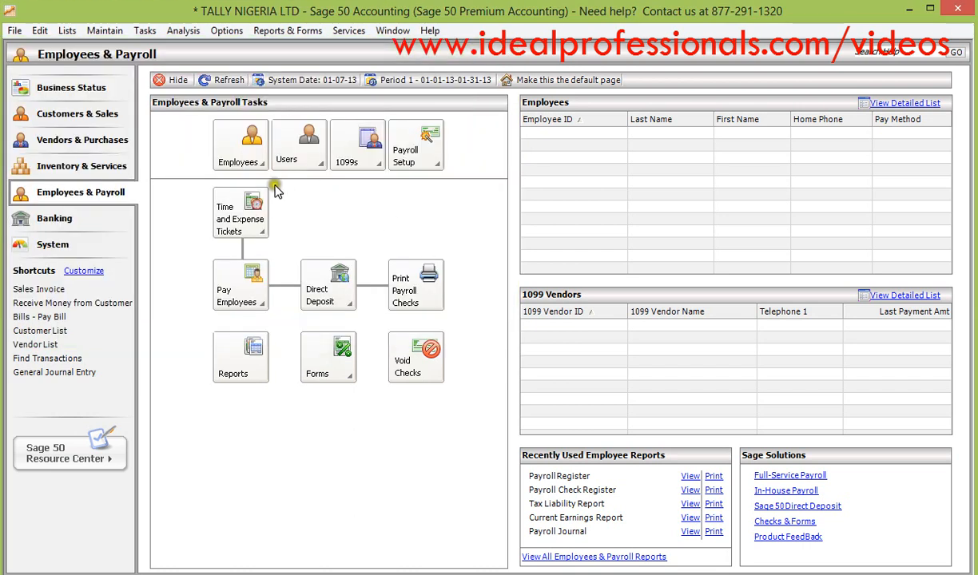
# - Open the existing employee's record from the employee list and display its employee fields
pyautogui.click(256, 160)
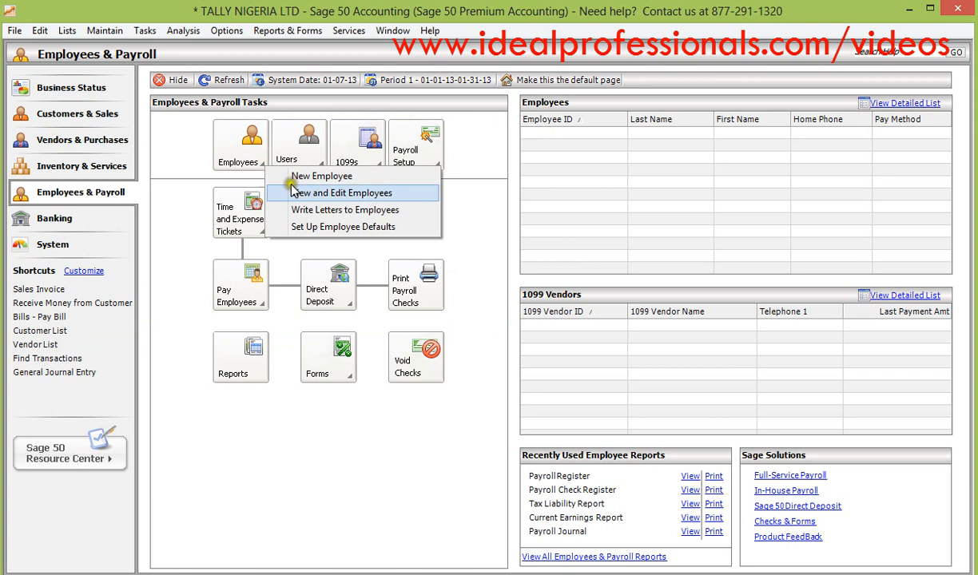
pyautogui.click(313, 197)
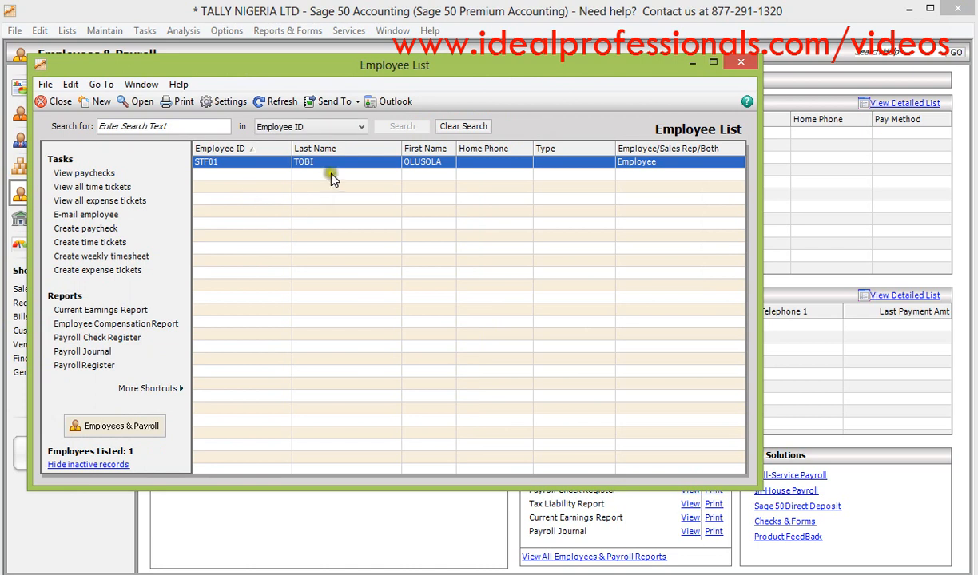
pyautogui.doubleClick(322, 167)
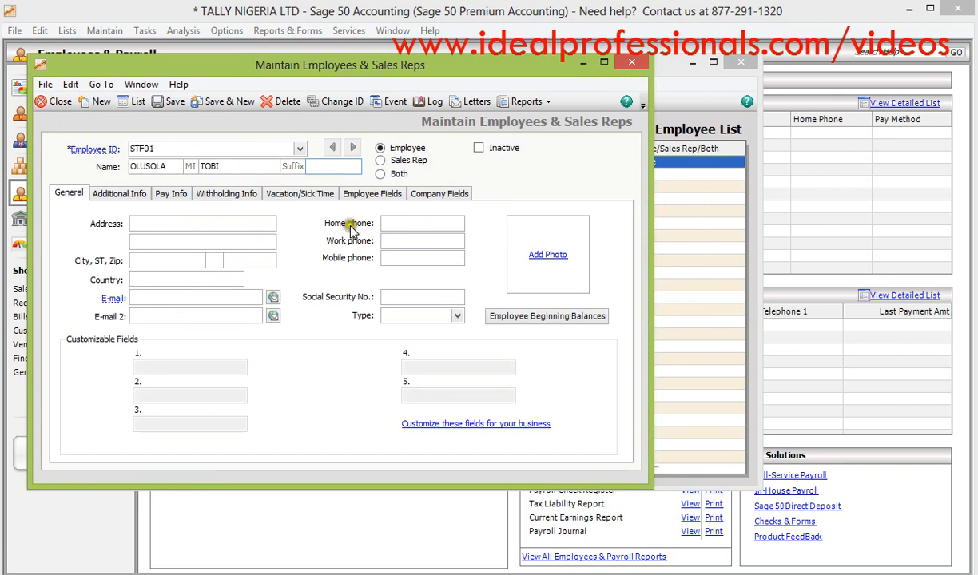
pyautogui.click(364, 196)
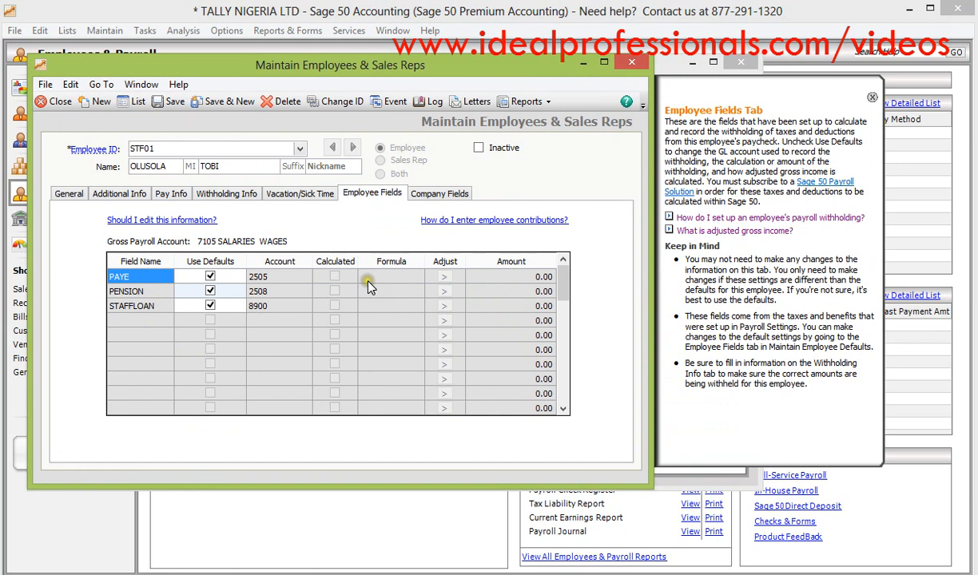
# - Stop using defaults for the employee's PAYE field and set its amount to -7,800.00
pyautogui.click(210, 277)
pyautogui.click(484, 279)
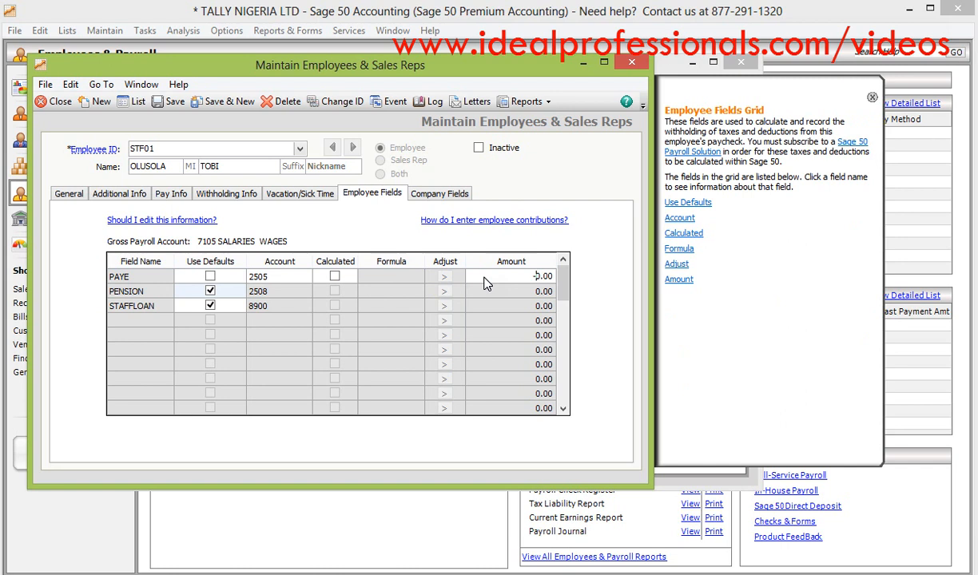
pyautogui.write('780')
# - Stop using defaults for the employee's PENSION field and set its amount to -9,000.00
pyautogui.click(484, 300)
pyautogui.click(512, 292)
pyautogui.click(536, 296)
pyautogui.click(210, 291)
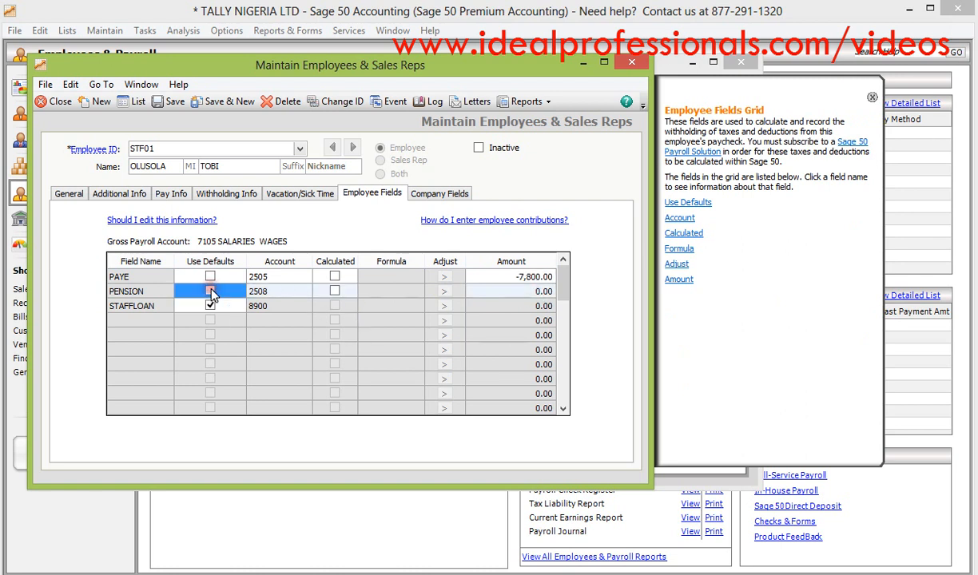
pyautogui.click(527, 294)
pyautogui.write('-')
pyautogui.write('75')
pyautogui.press('BackSpace')
pyautogui.press('BackSpace')
pyautogui.write('9000')
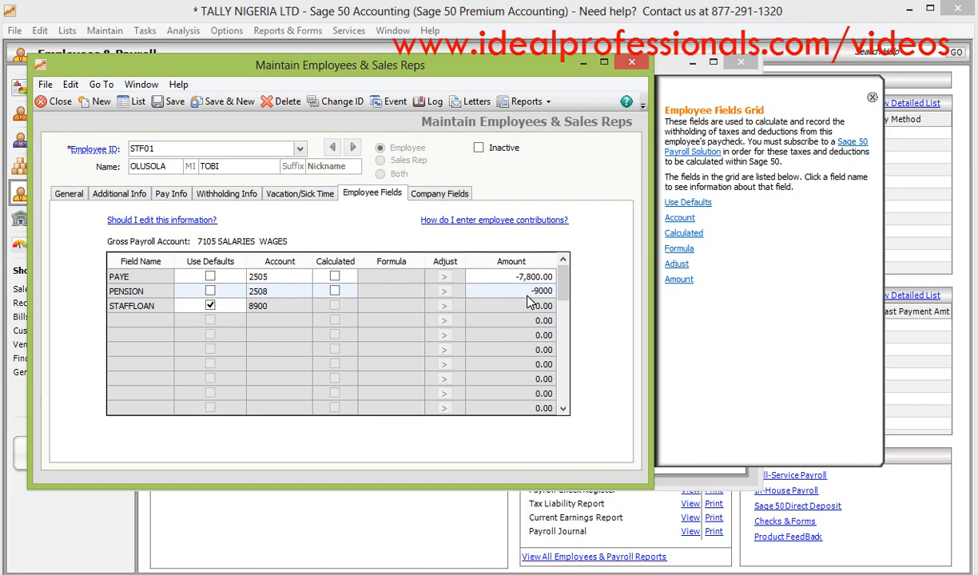
pyautogui.press('Tab')
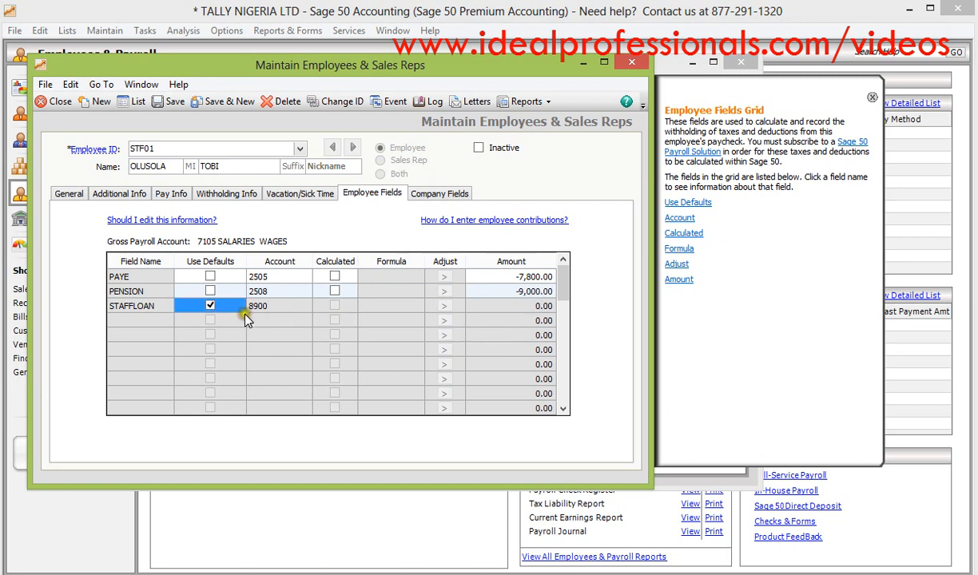
# - Stop using defaults for the first employee's STAFFLOAN field and save the record
pyautogui.click(210, 306)
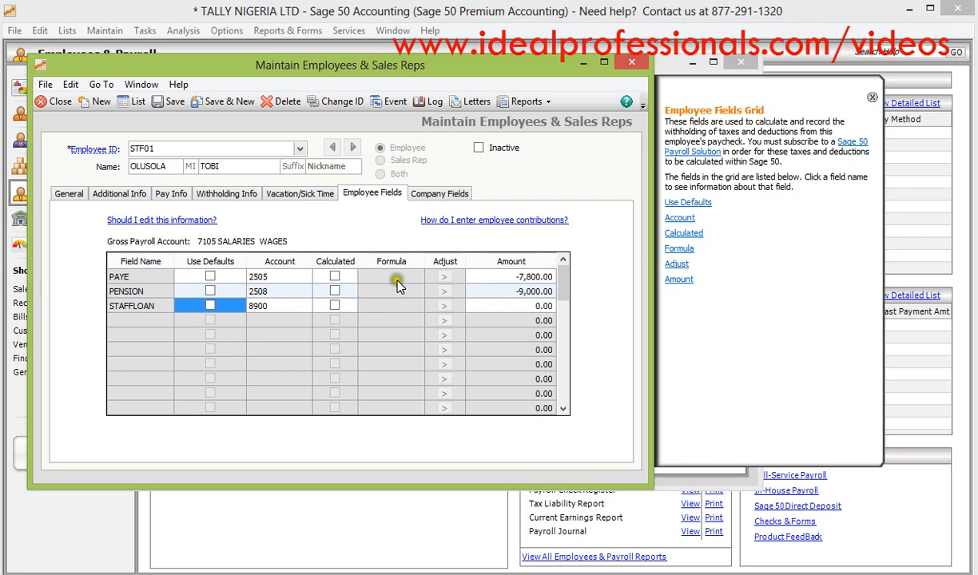
pyautogui.click(175, 106)
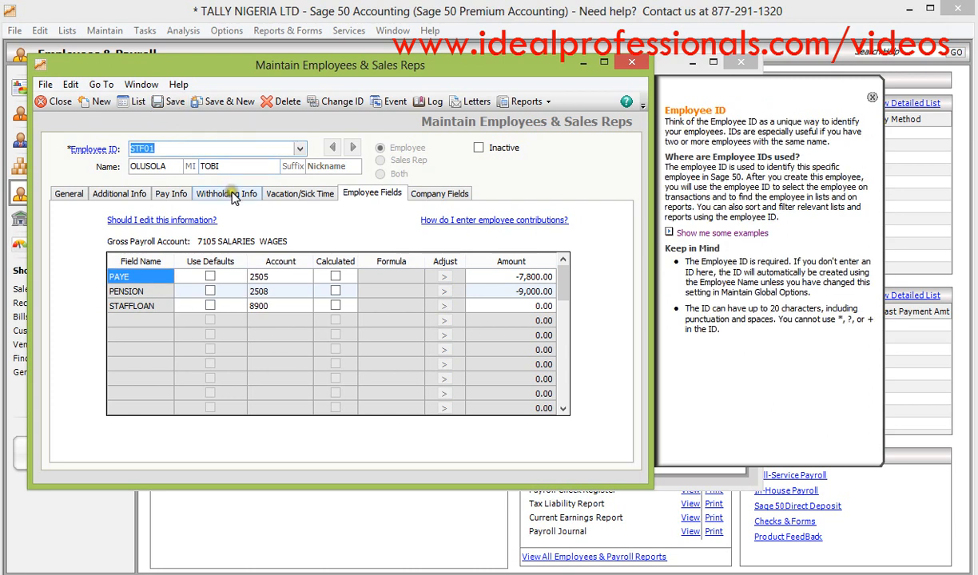
# - Replace the open record's employee ID with the next sequential staff ID to begin a second employee from it
pyautogui.click(166, 148)
pyautogui.press('BackSpace')
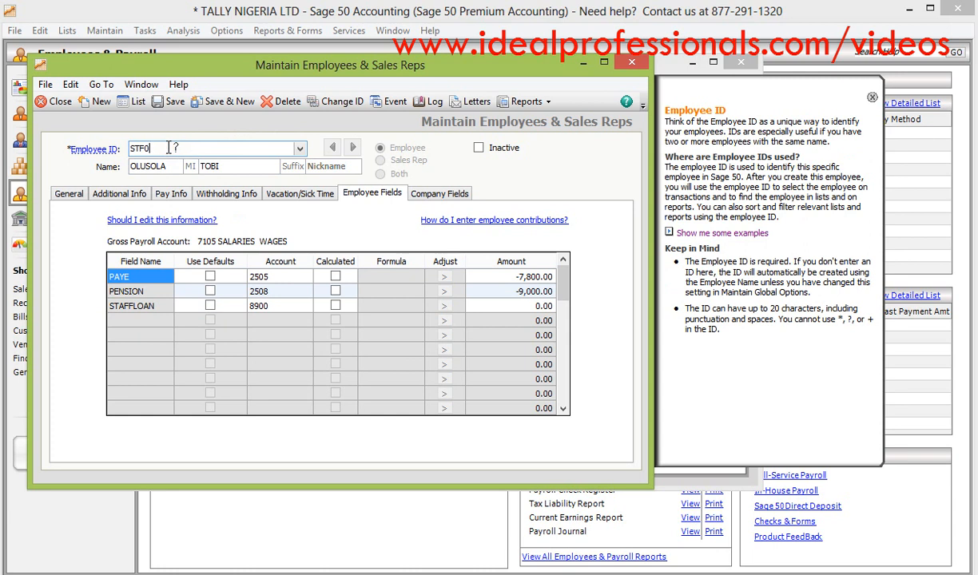
pyautogui.write('2')
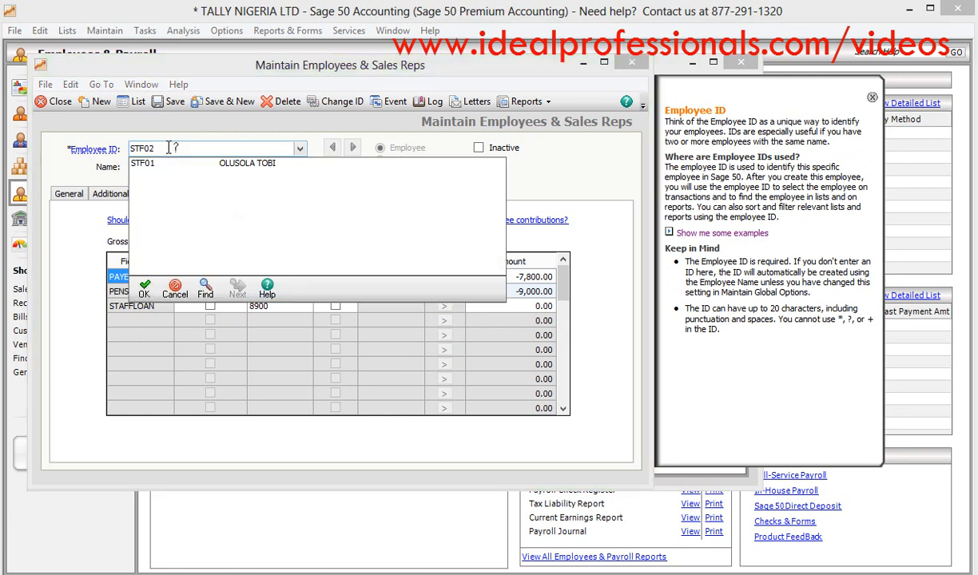
pyautogui.press('Tab')
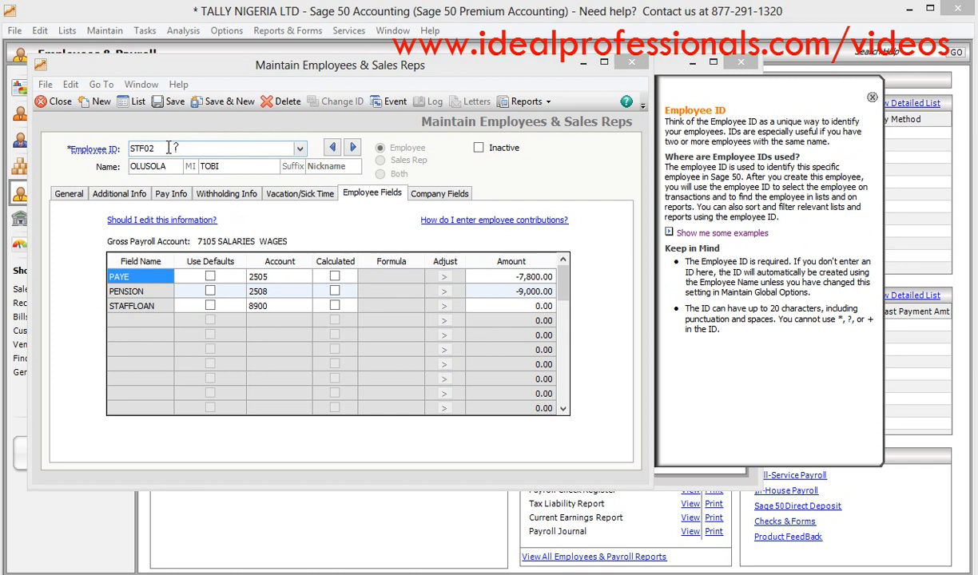
# - Replace the copied first and last names with the second employee's full name
pyautogui.click(169, 165)
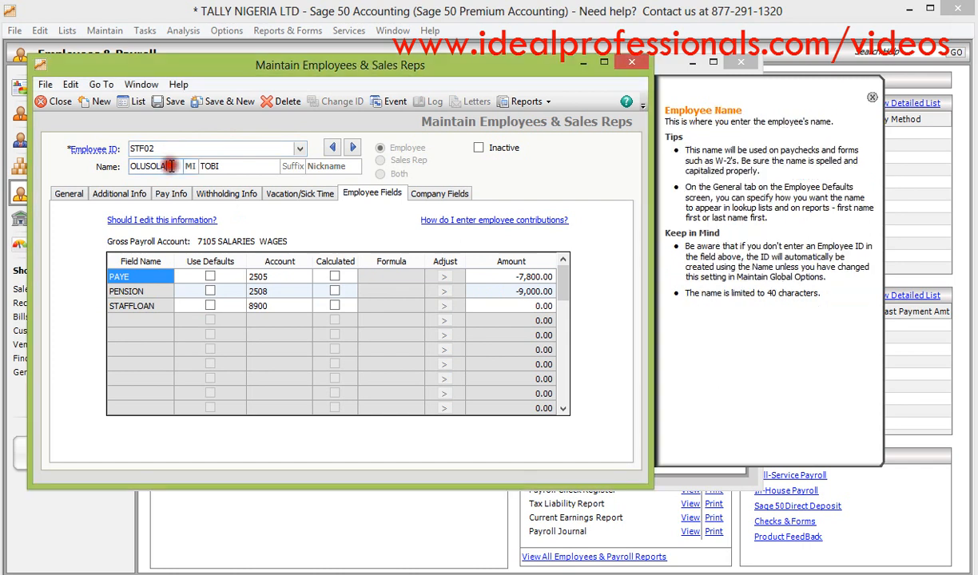
pyautogui.press('BackSpace')
pyautogui.press('BackSpace')
pyautogui.press('BackSpace')
pyautogui.press('BackSpace')
pyautogui.press('BackSpace')
pyautogui.press('BackSpace')
pyautogui.press('BackSpace')
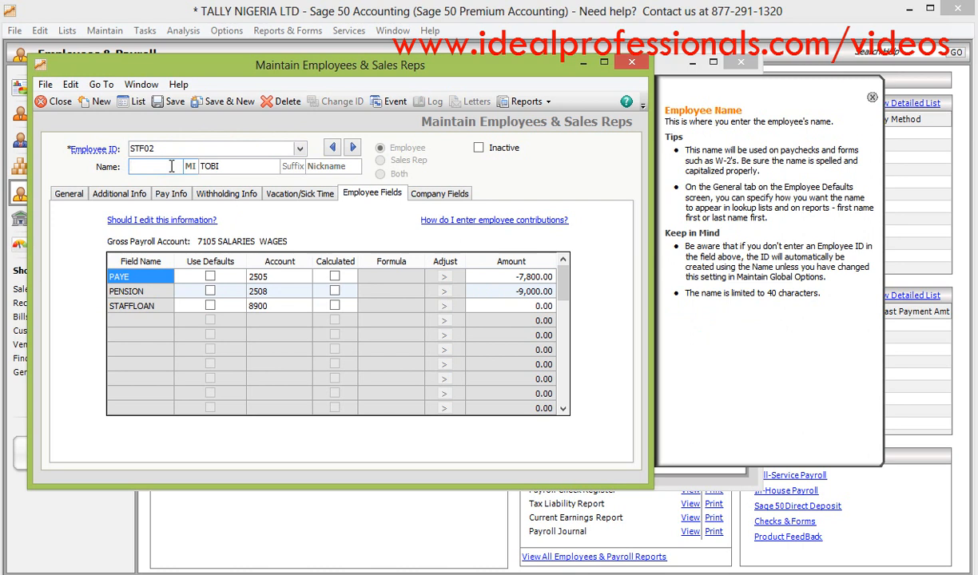
pyautogui.write('JOHN')
pyautogui.click(245, 167)
pyautogui.press('BackSpace')
pyautogui.press('BackSpace')
pyautogui.press('BackSpace')
pyautogui.press('BackSpace')
pyautogui.write('CENA')
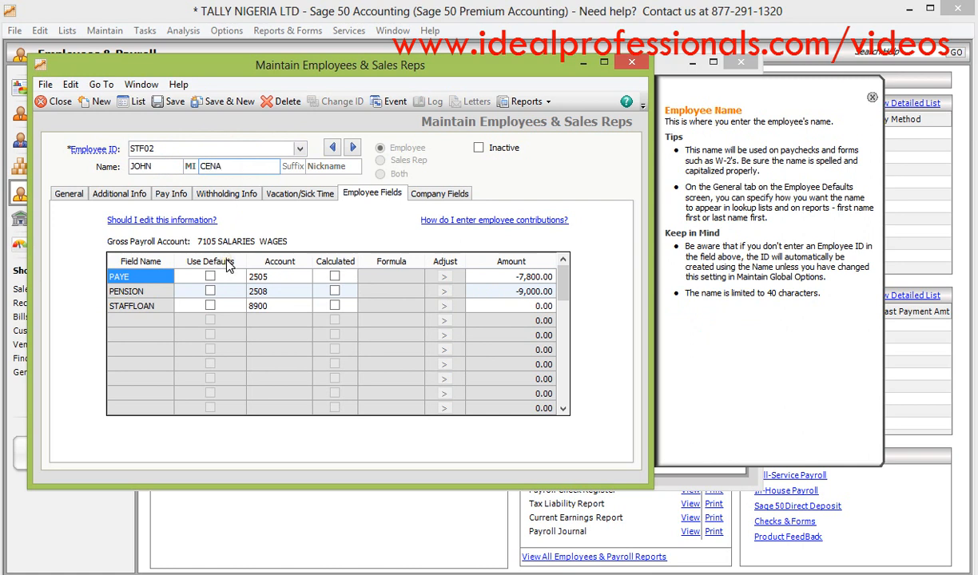
# - Set the second employee's deduction amounts to -8,000.00 for PAYE, -15,000.00 for PENSION and -3,000.00 for STAFFLOAN
pyautogui.click(508, 276)
pyautogui.write('-8')
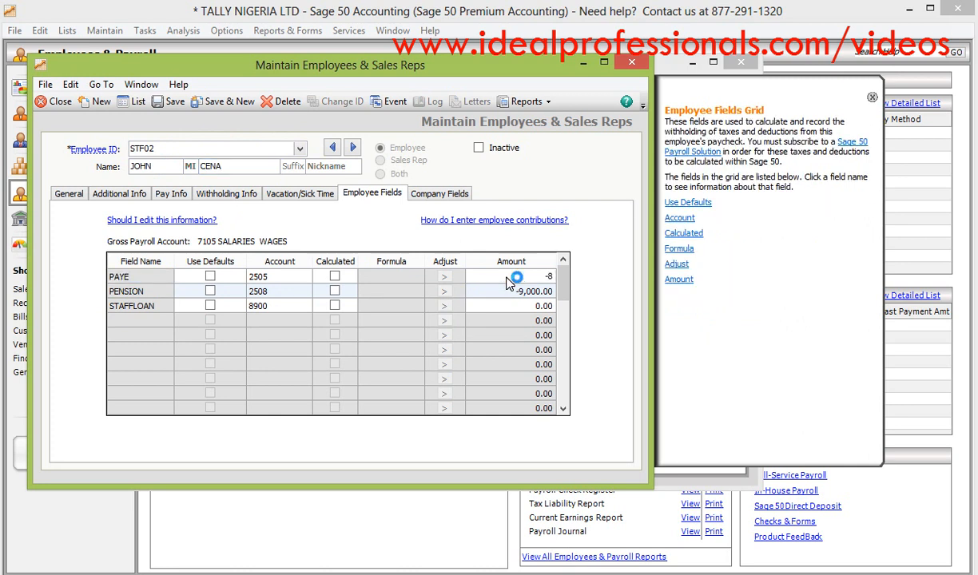
pyautogui.write('000')
pyautogui.click(505, 296)
pyautogui.write('-15000')
pyautogui.click(519, 307)
pyautogui.write('-3000')
pyautogui.click(517, 364)
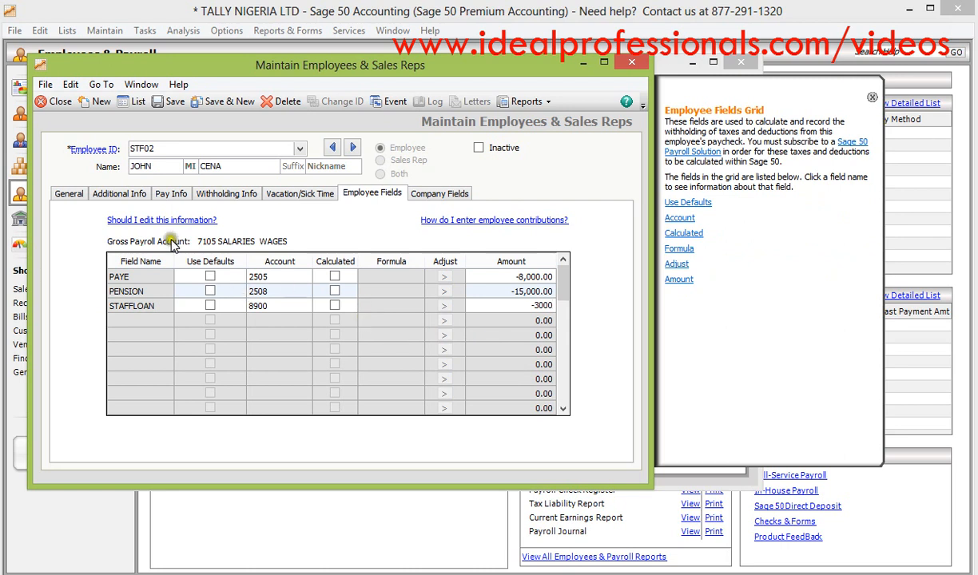
# - Set the second employee's pay rates to 90,000 BASIC, 6,000 TRANSPORT, 17,000 HOUSING and 4,000 UTILITY, and save the record
pyautogui.click(161, 194)
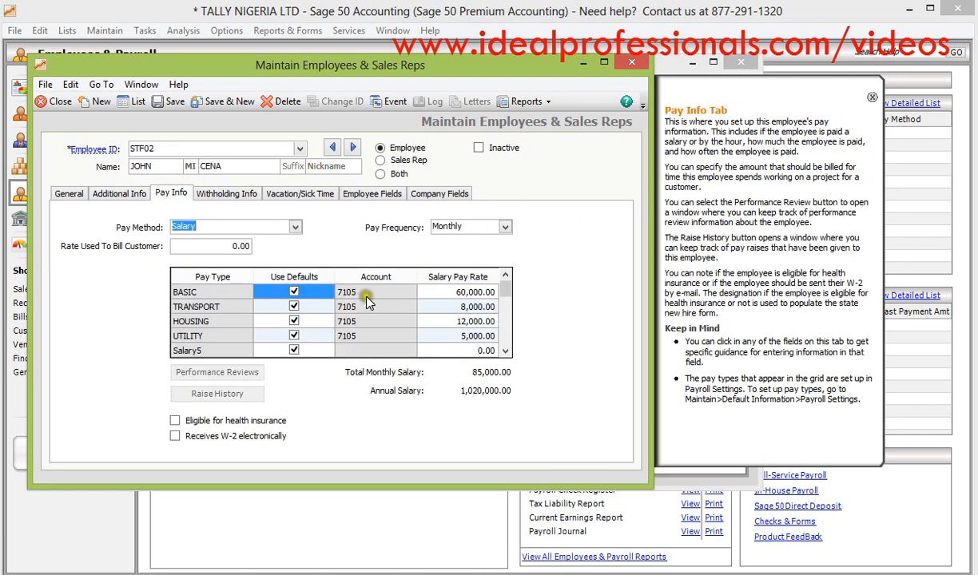
pyautogui.click(455, 295)
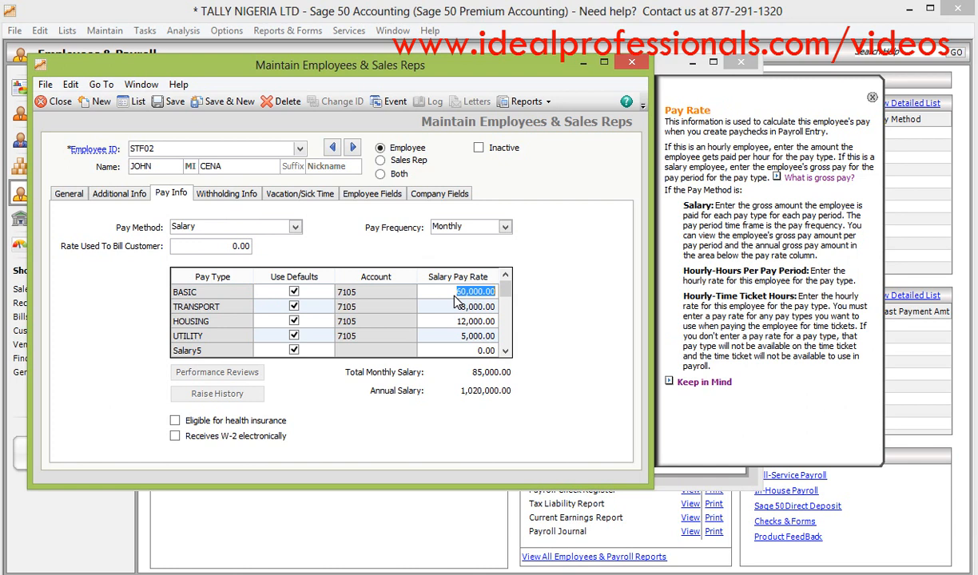
pyautogui.write('9000')
pyautogui.click(463, 310)
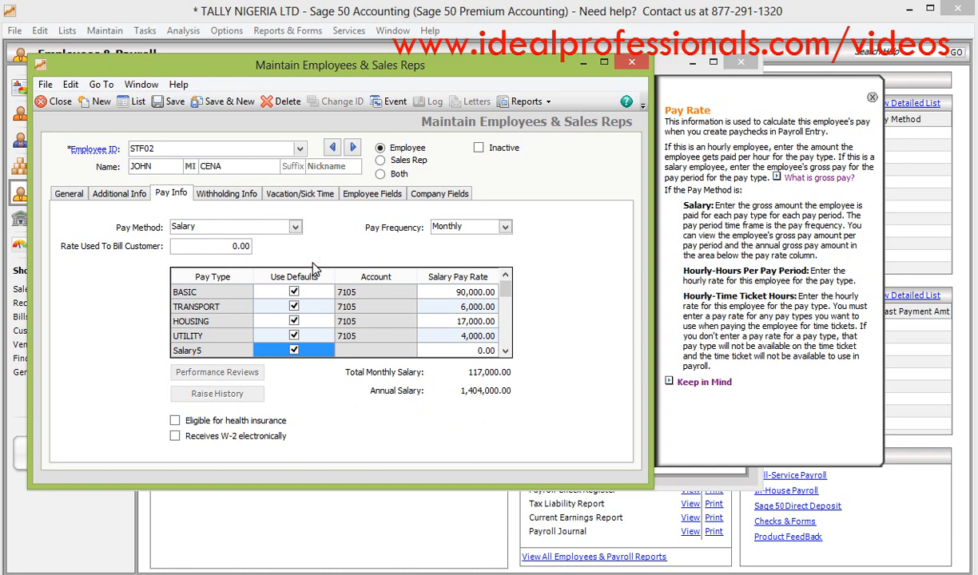
pyautogui.click(173, 102)
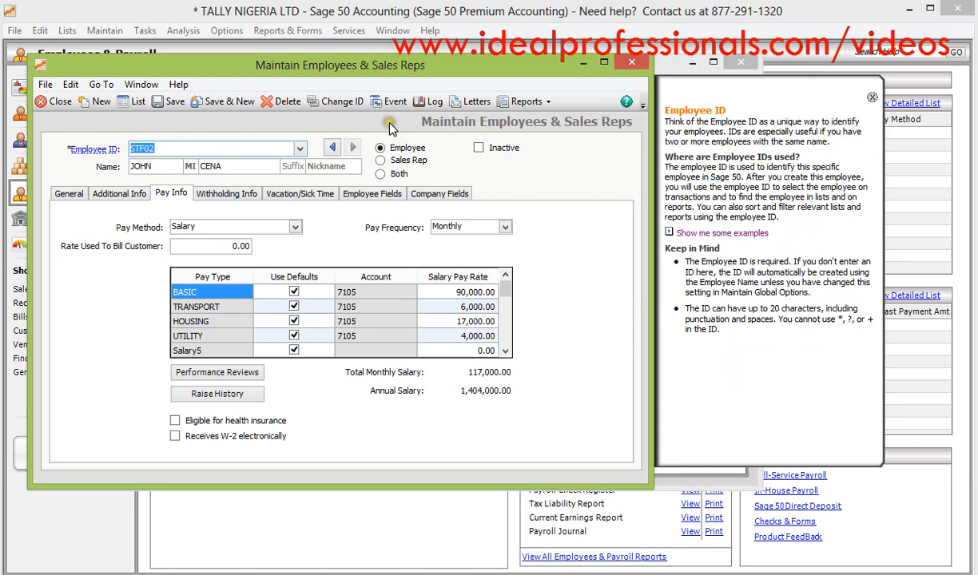
# - Close the employee record and the employee list, and refresh the Employees & Payroll overview
pyautogui.click(629, 64)
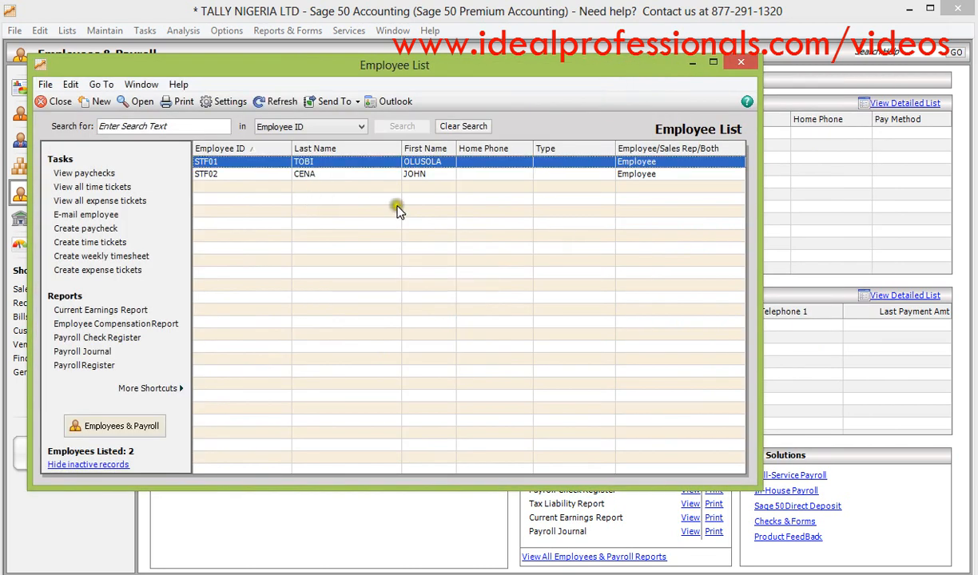
pyautogui.click(742, 65)
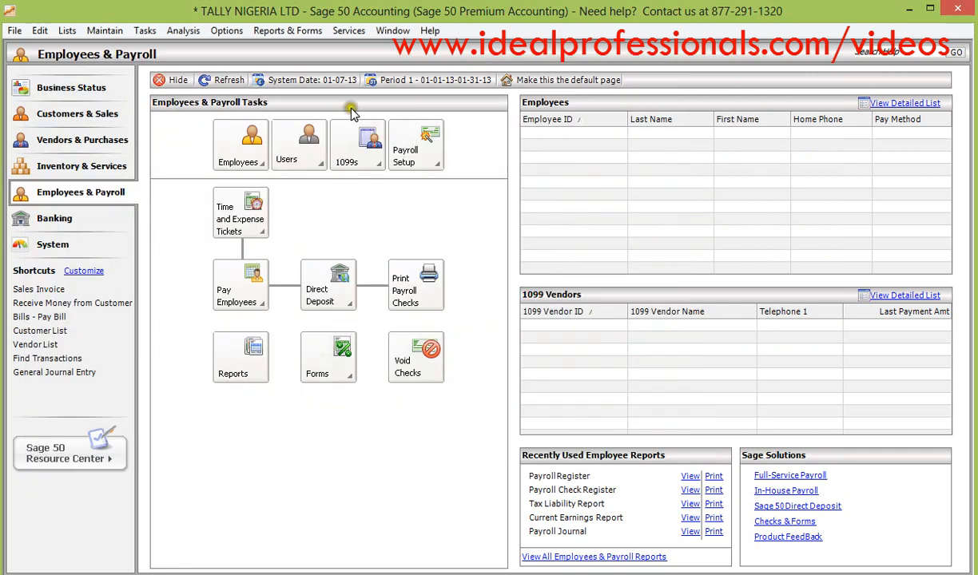
pyautogui.click(225, 83)
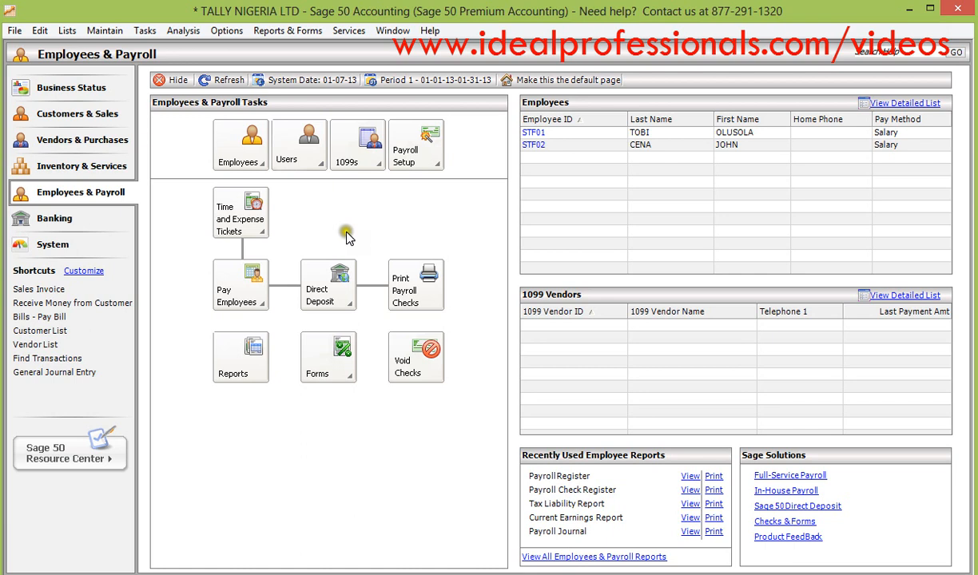
# - Start a payroll entry for one employee with Checking Account as the cash account
pyautogui.click(256, 298)
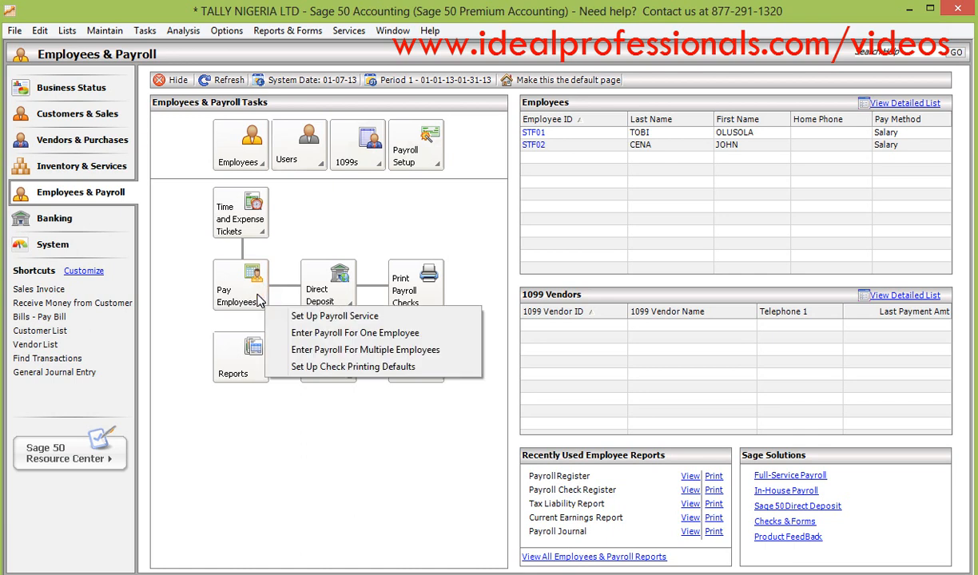
pyautogui.click(289, 334)
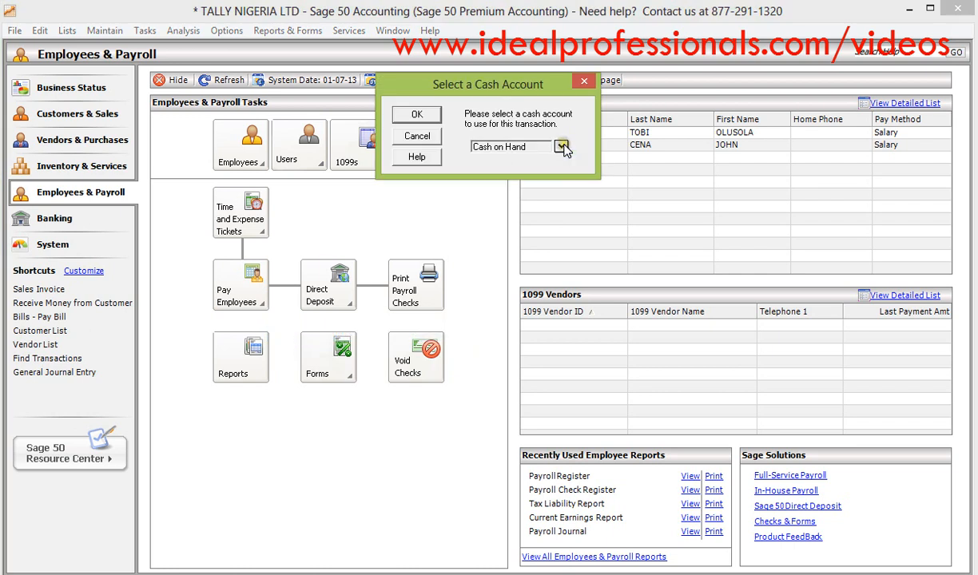
pyautogui.click(561, 147)
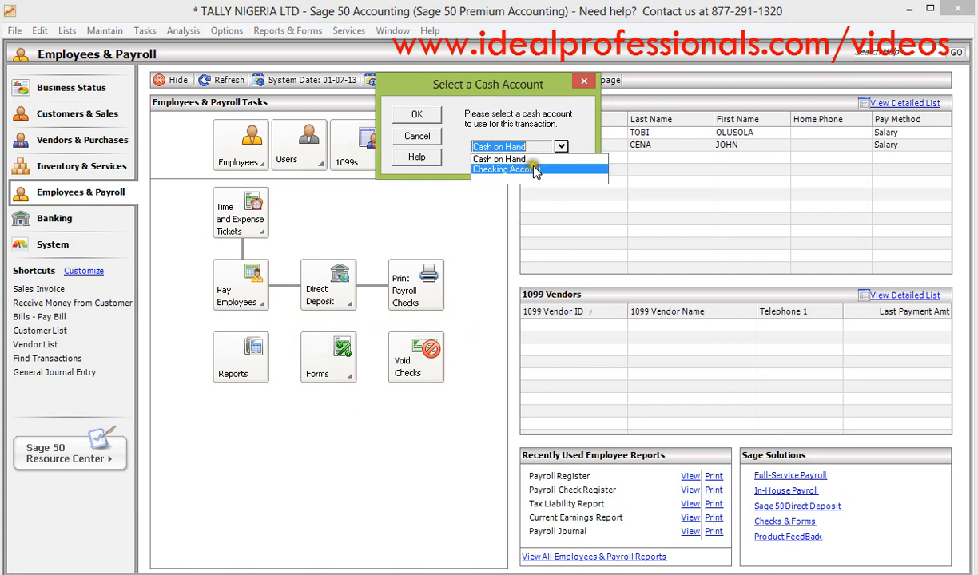
pyautogui.click(562, 147)
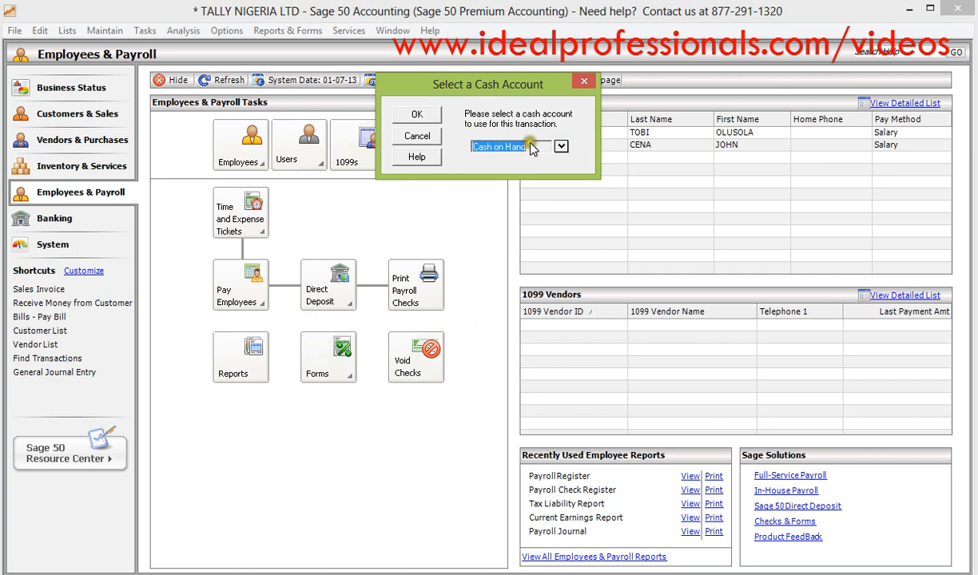
pyautogui.click(562, 147)
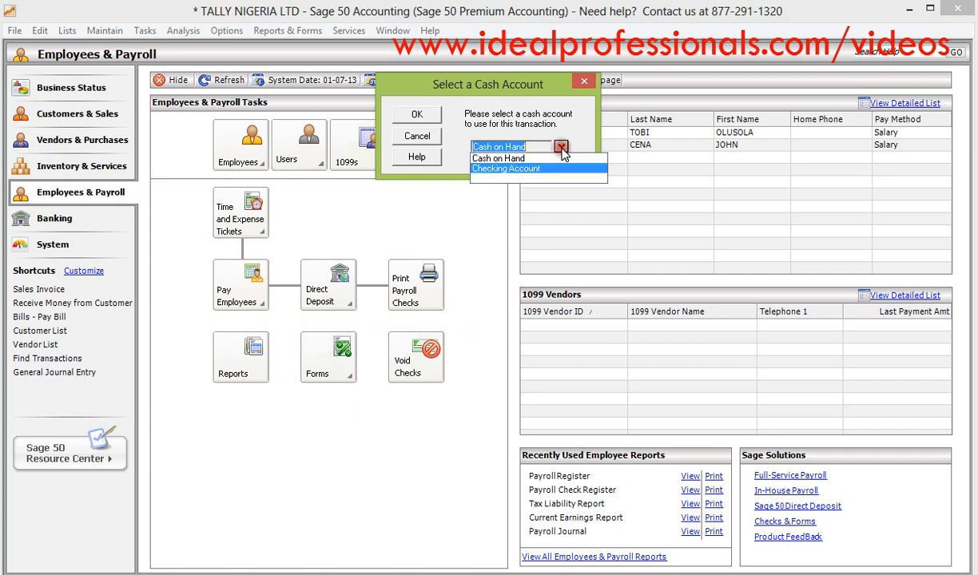
pyautogui.click(540, 168)
pyautogui.click(414, 116)
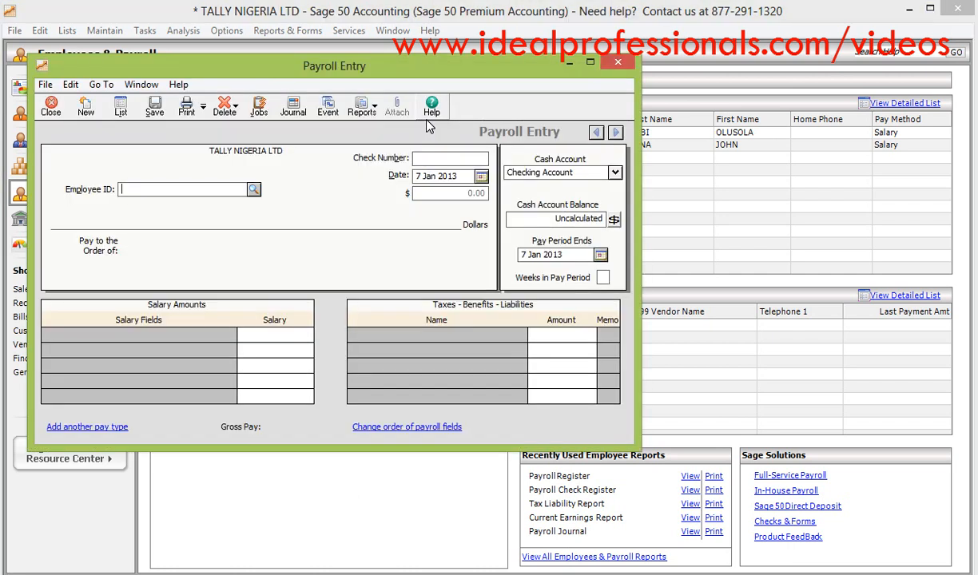
# - Save the first employee's paycheck with check number 09890, date 25 Jan 2013 and 4 weeks in the pay period
pyautogui.click(253, 188)
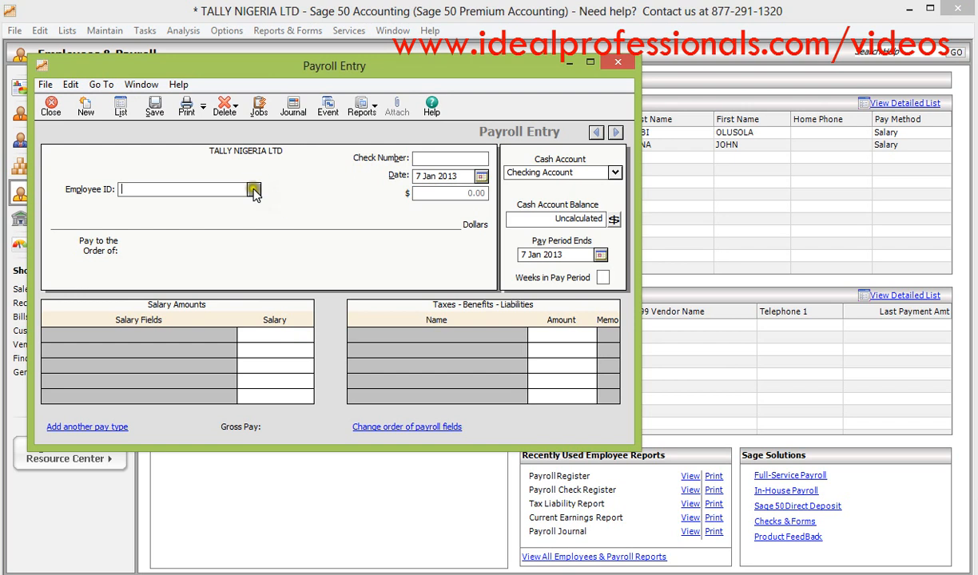
pyautogui.doubleClick(250, 205)
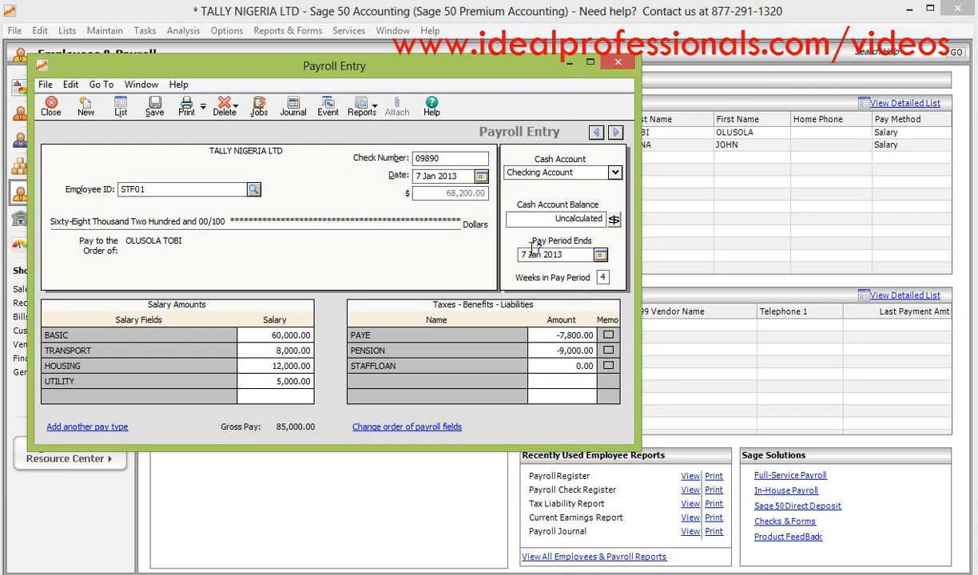
pyautogui.click(481, 177)
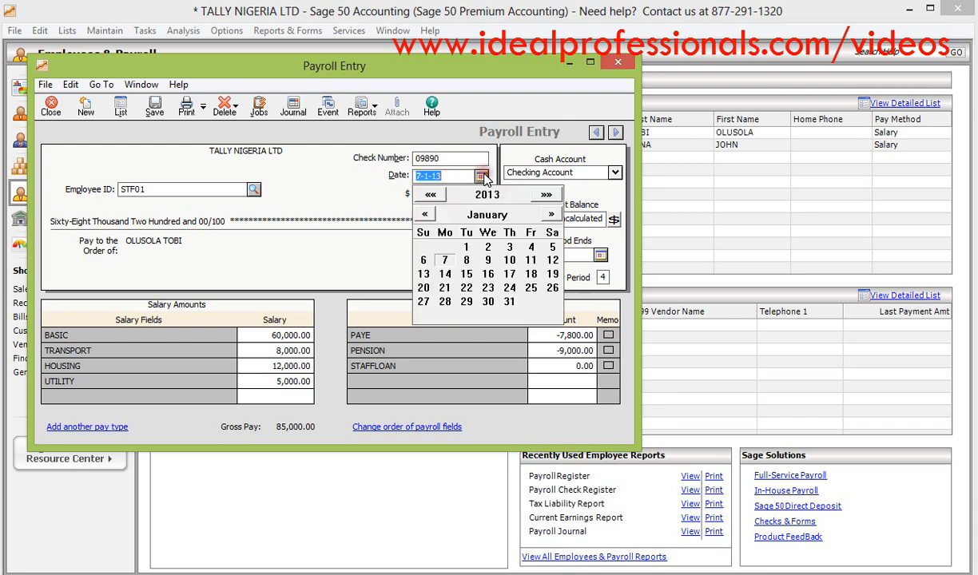
pyautogui.click(531, 289)
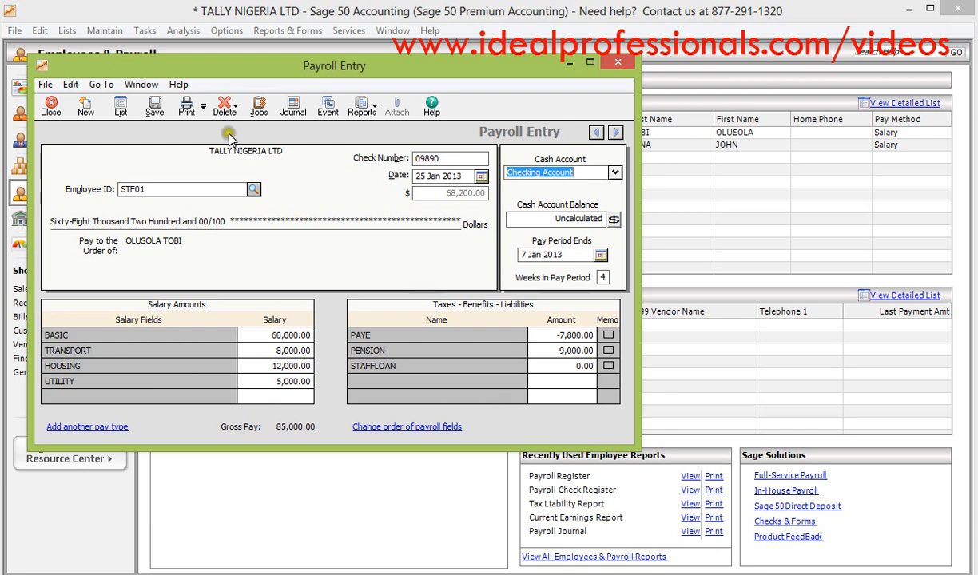
pyautogui.click(154, 108)
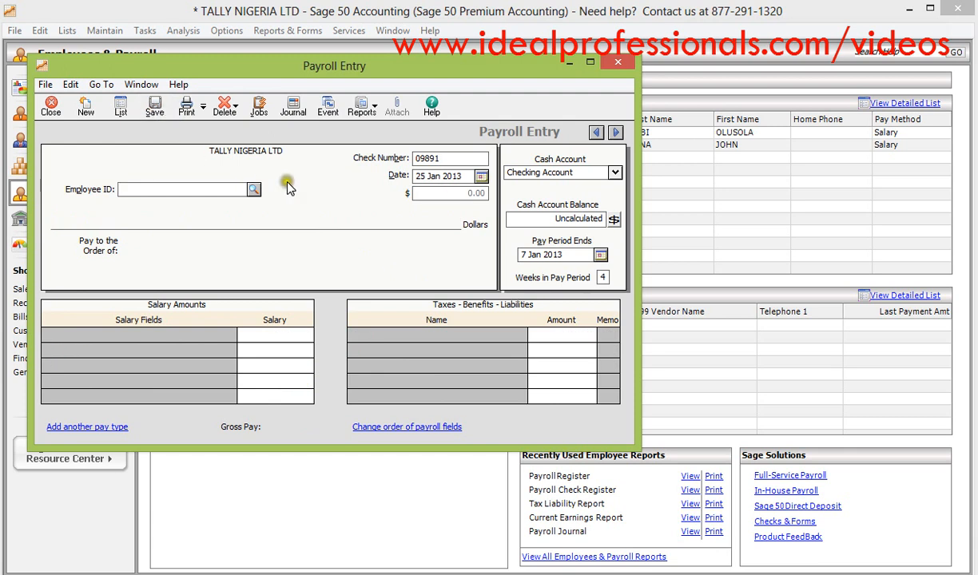
# - Save a paycheck for the second employee with the proposed check number and date, and close the payroll entry
pyautogui.click(253, 191)
pyautogui.doubleClick(256, 213)
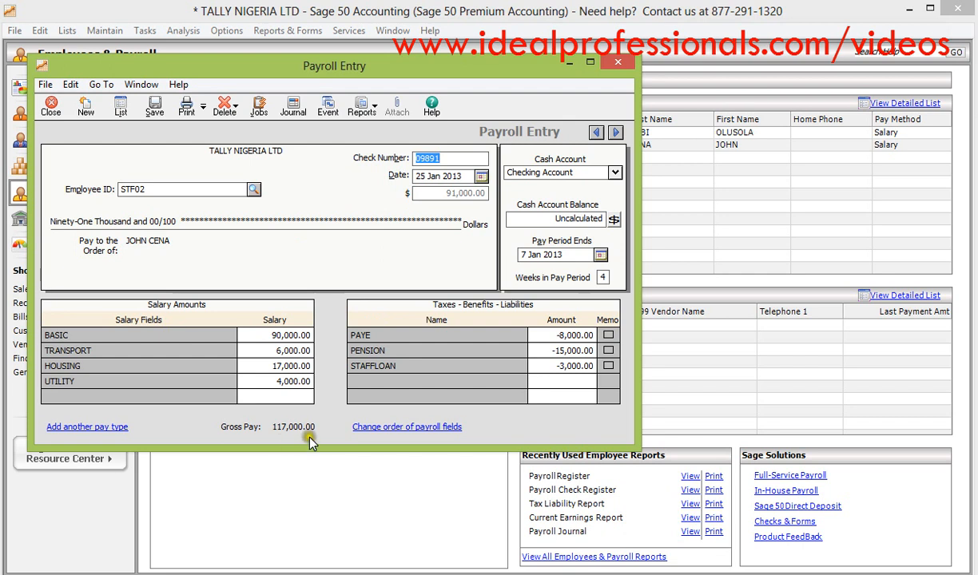
pyautogui.click(449, 160)
pyautogui.click(155, 107)
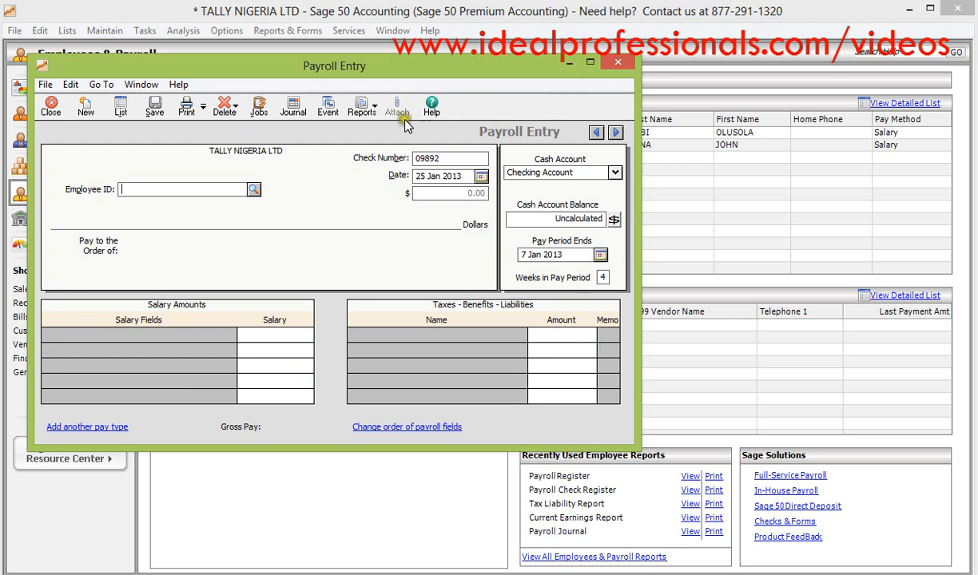
pyautogui.click(379, 111)
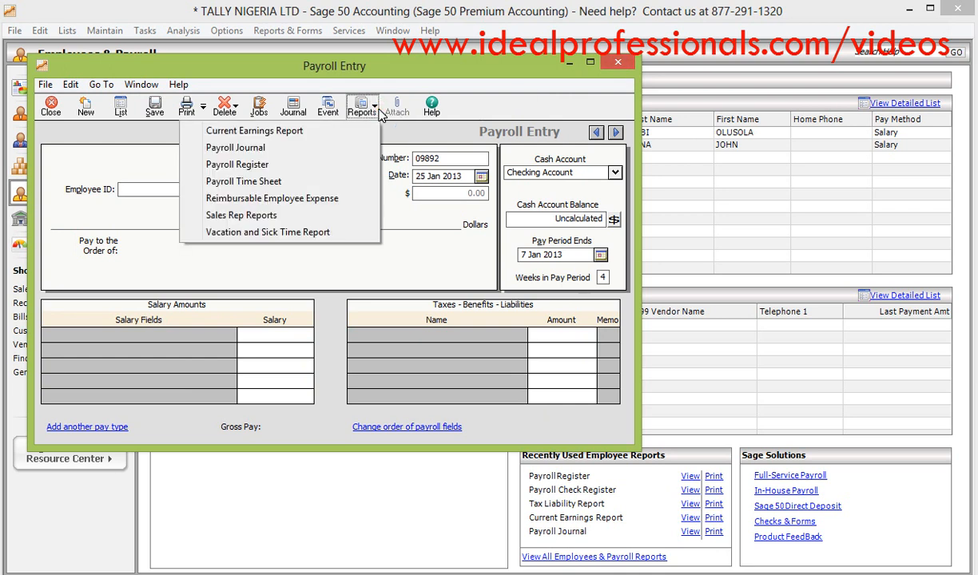
pyautogui.click(622, 67)
pyautogui.click(622, 67)
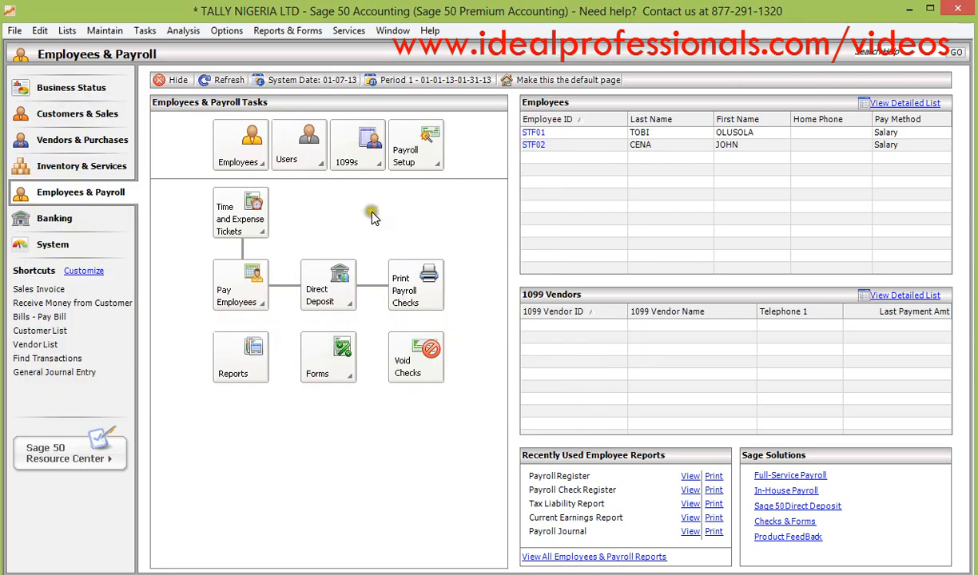
# - Display the Payroll Journal and Employee List reports from the payroll reports, closing each one after viewing it
pyautogui.click(259, 359)
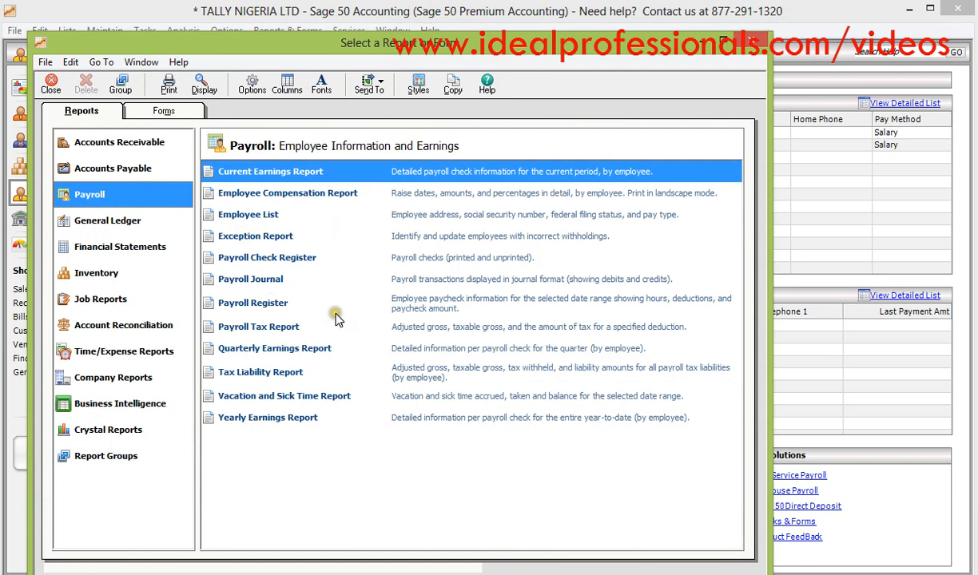
pyautogui.doubleClick(425, 281)
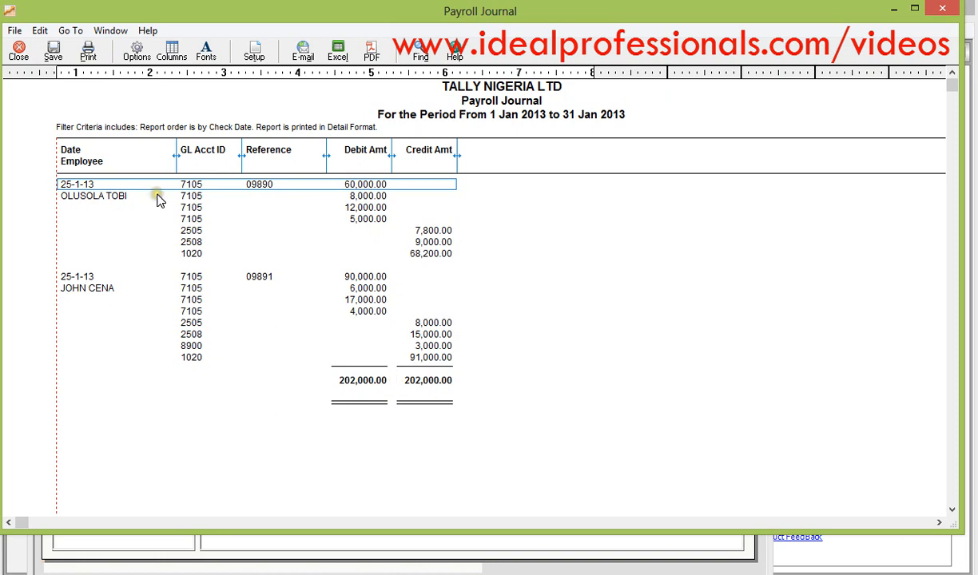
pyautogui.click(20, 53)
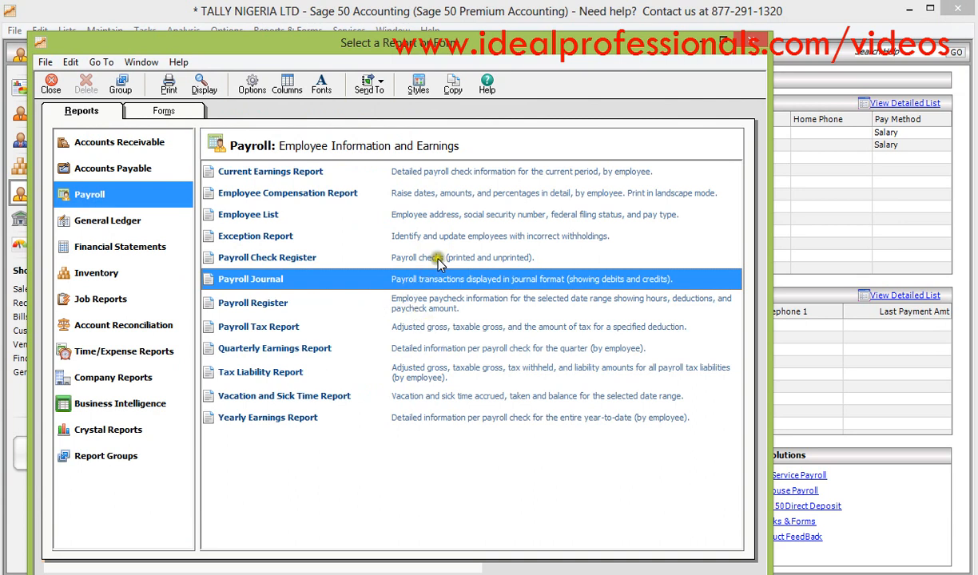
pyautogui.doubleClick(429, 218)
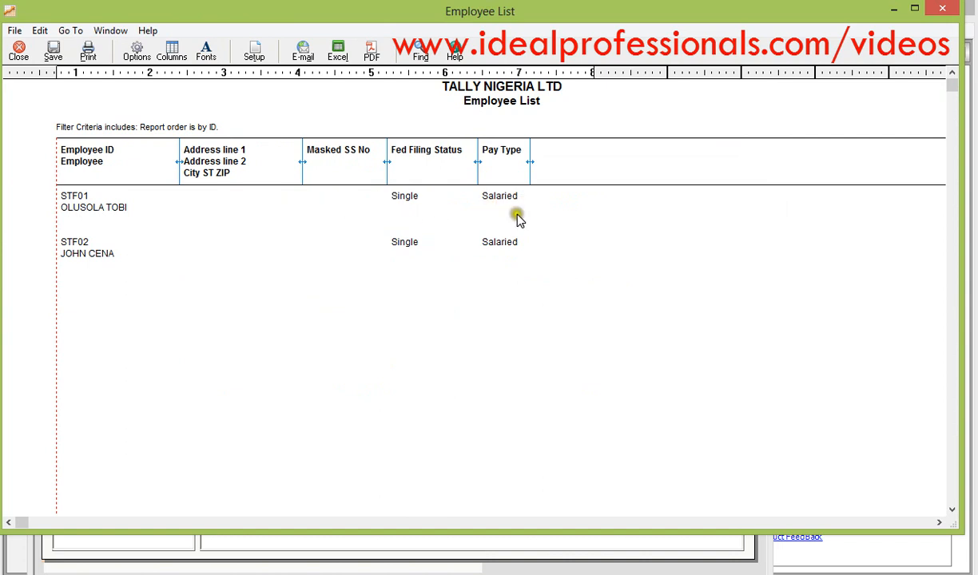
pyautogui.click(20, 54)
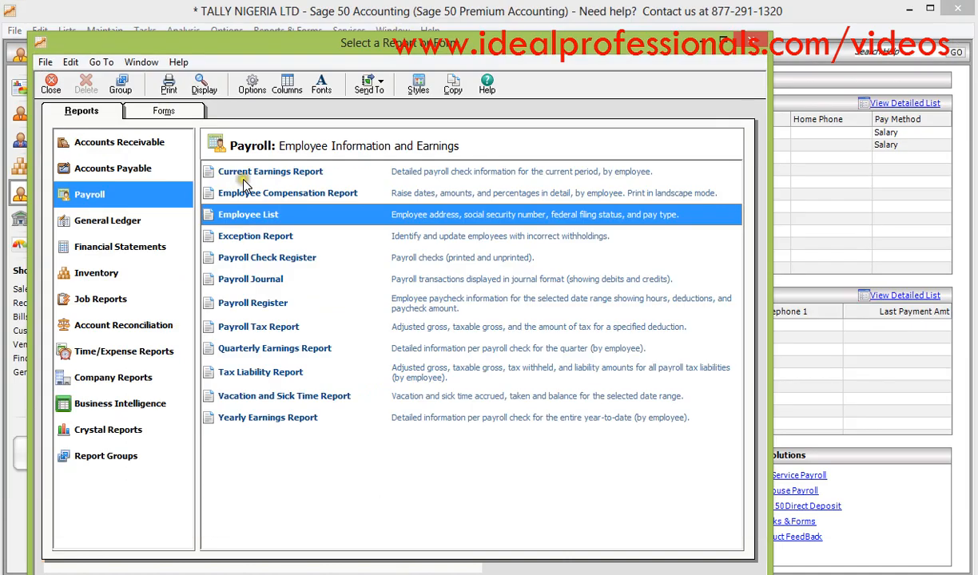